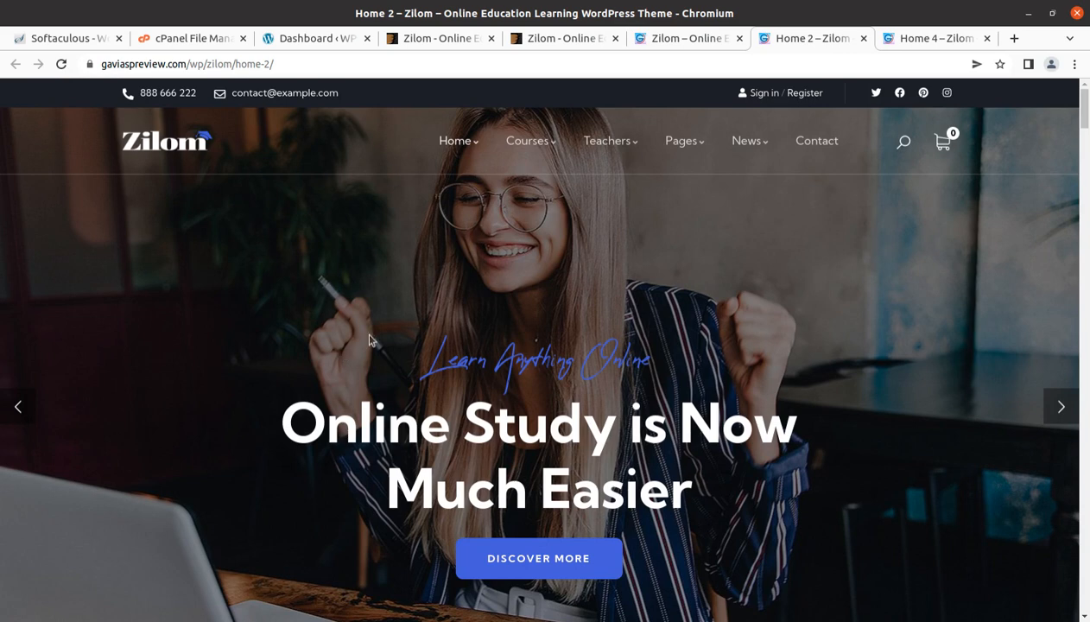
# - Look through the Zilom Home 4 demo page, from the hero banner through the Explore Courses section
pyautogui.click(898, 38)
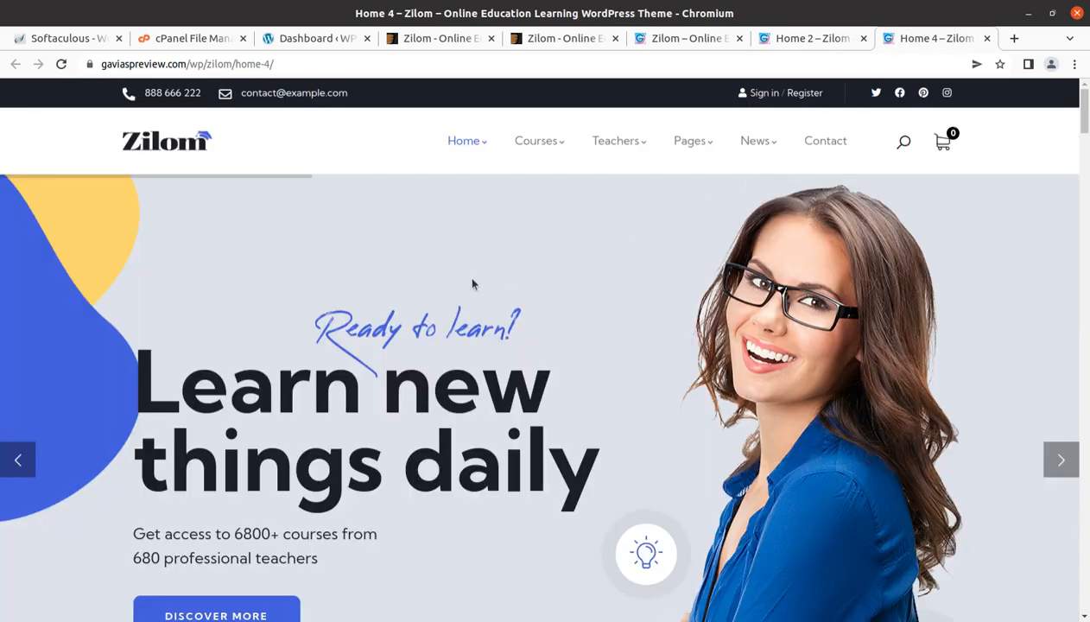
pyautogui.scroll(-5, 330, 392)
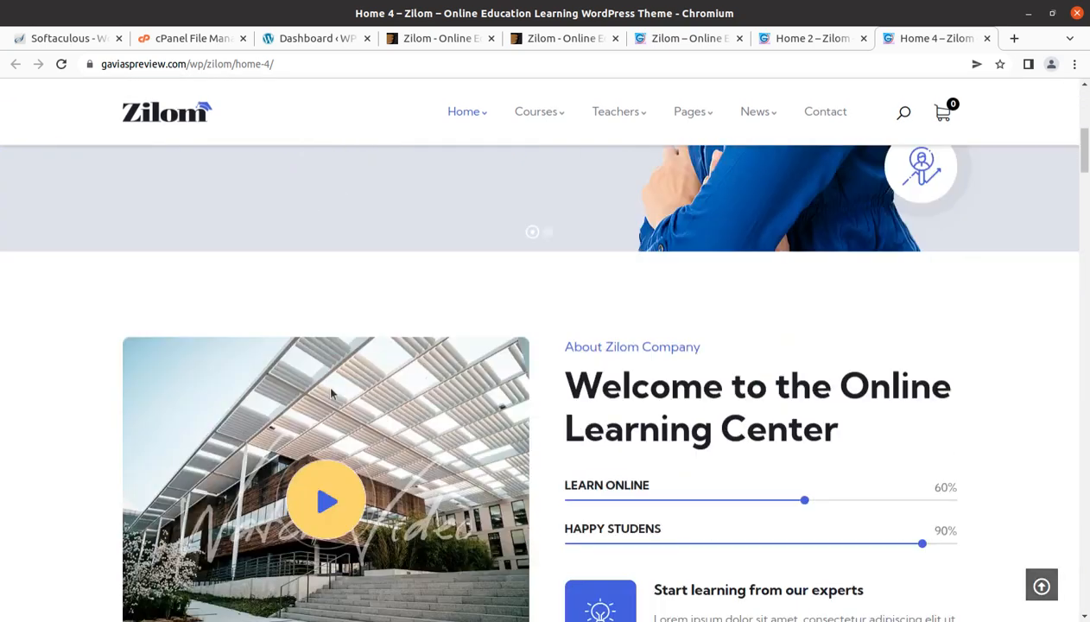
pyautogui.scroll(-2, 330, 392)
pyautogui.scroll(-5, 330, 393)
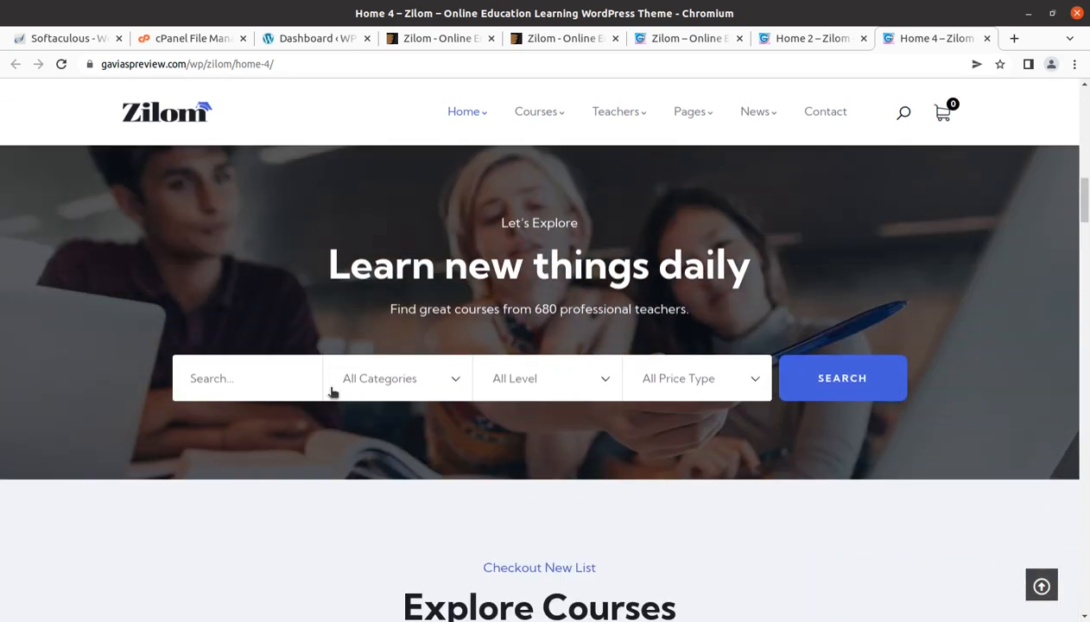
pyautogui.scroll(-5, 331, 393)
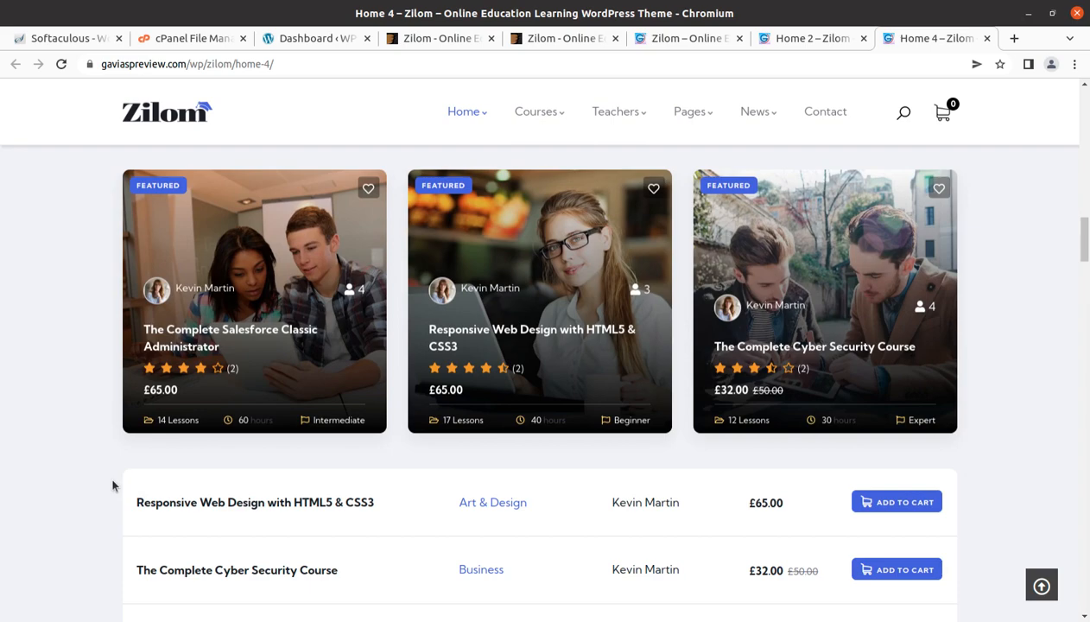
pyautogui.scroll(7, 112, 486)
pyautogui.scroll(2, 156, 423)
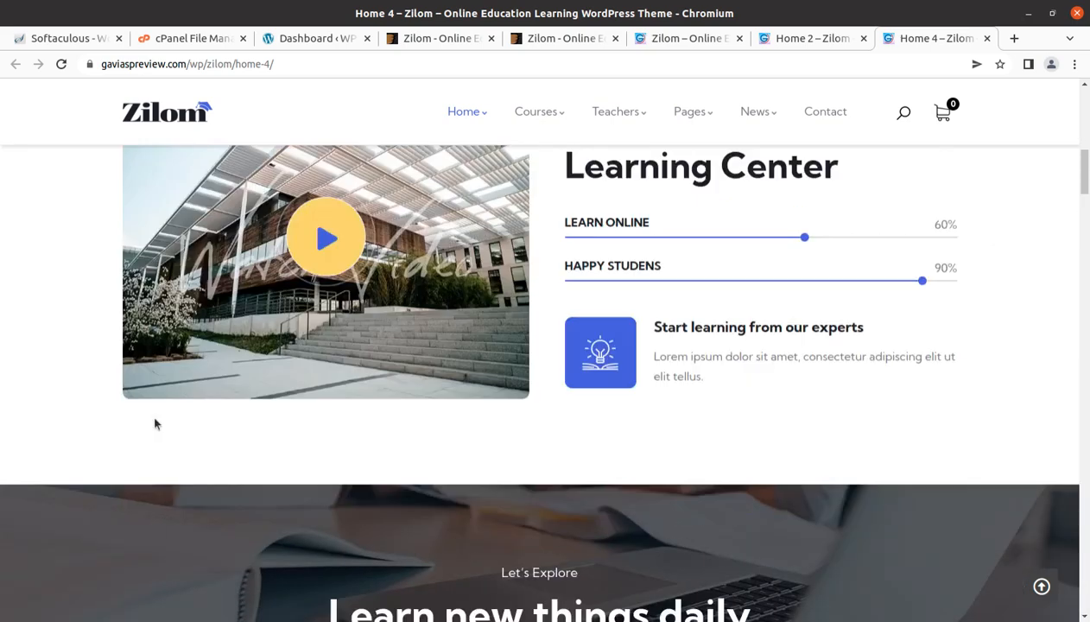
pyautogui.scroll(5, 155, 423)
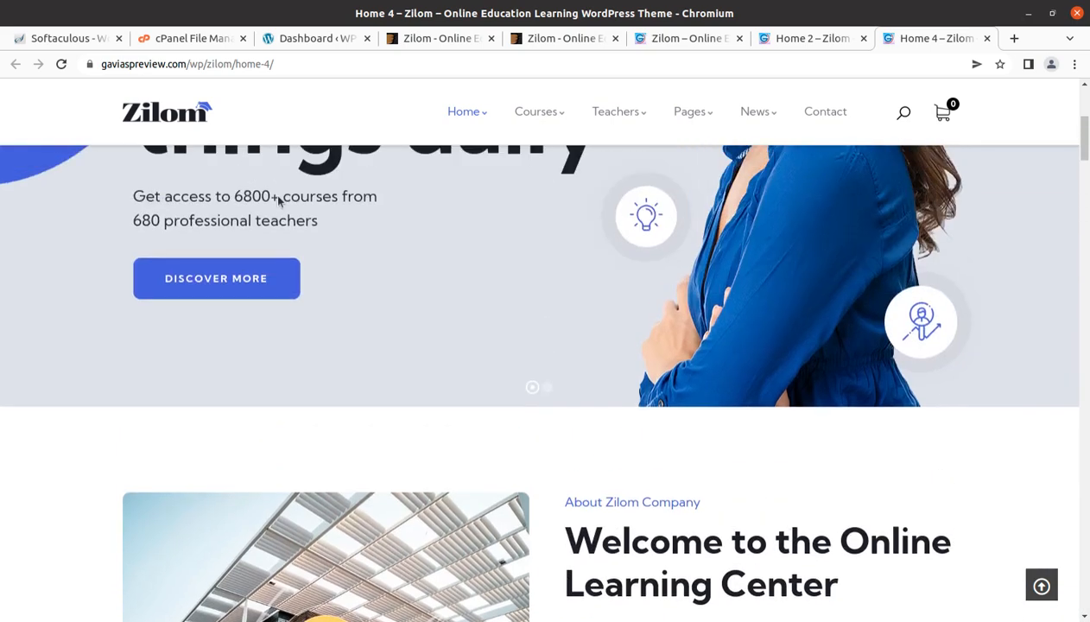
# - Review the Zilom theme's ThemeForest item page, checking its title, author status and introductory description
pyautogui.click(422, 43)
pyautogui.moveTo(245, 159); pyautogui.dragTo(682, 152)
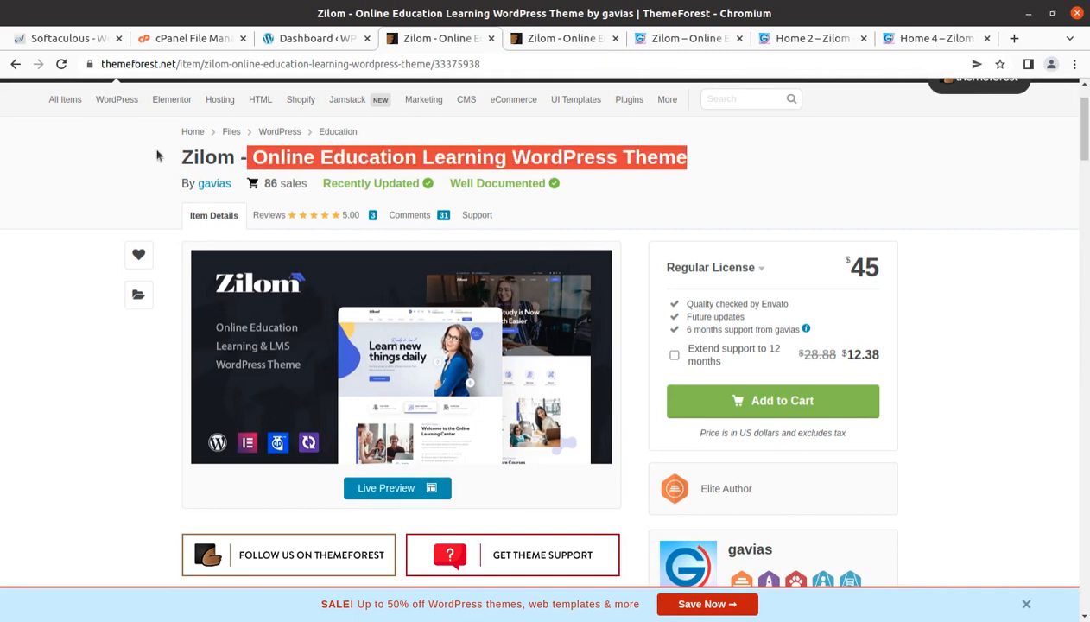
pyautogui.moveTo(180, 157); pyautogui.dragTo(239, 157)
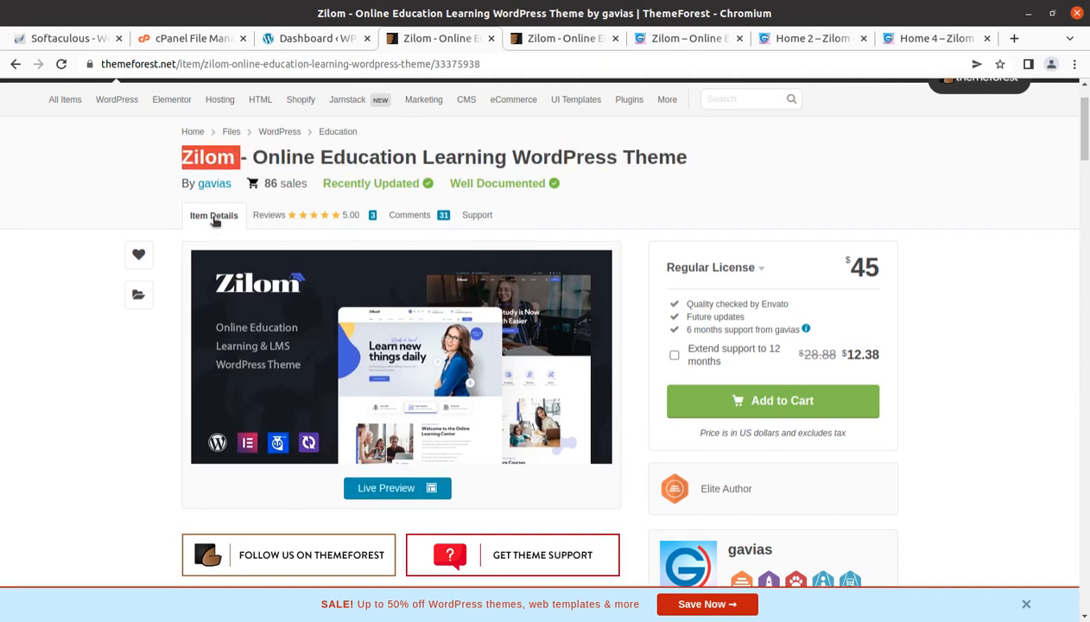
pyautogui.scroll(-3, 676, 393)
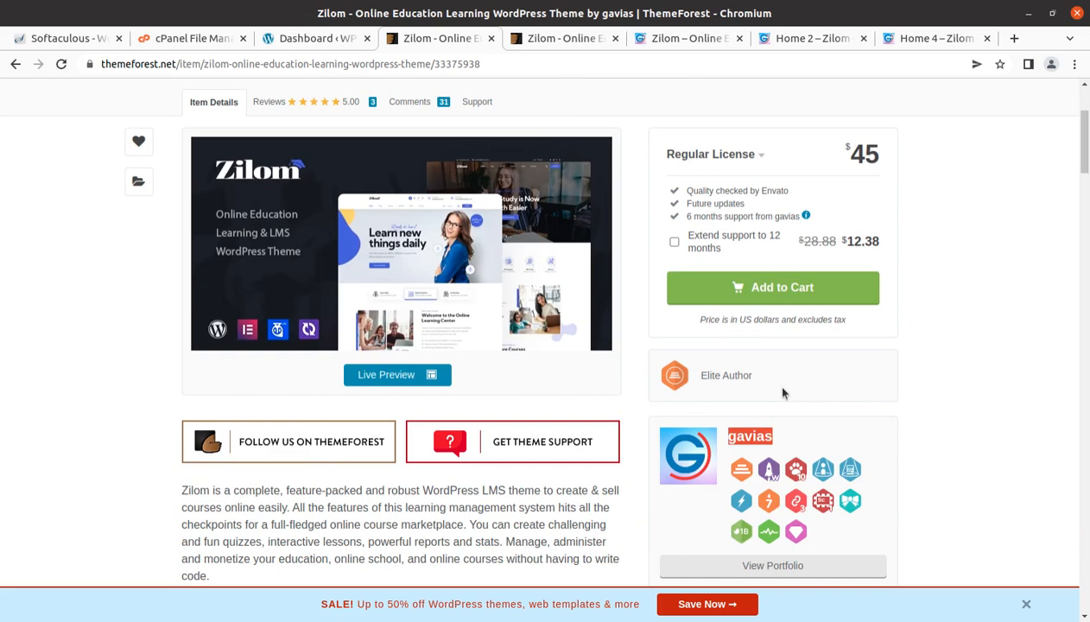
pyautogui.moveTo(762, 375); pyautogui.dragTo(645, 389)
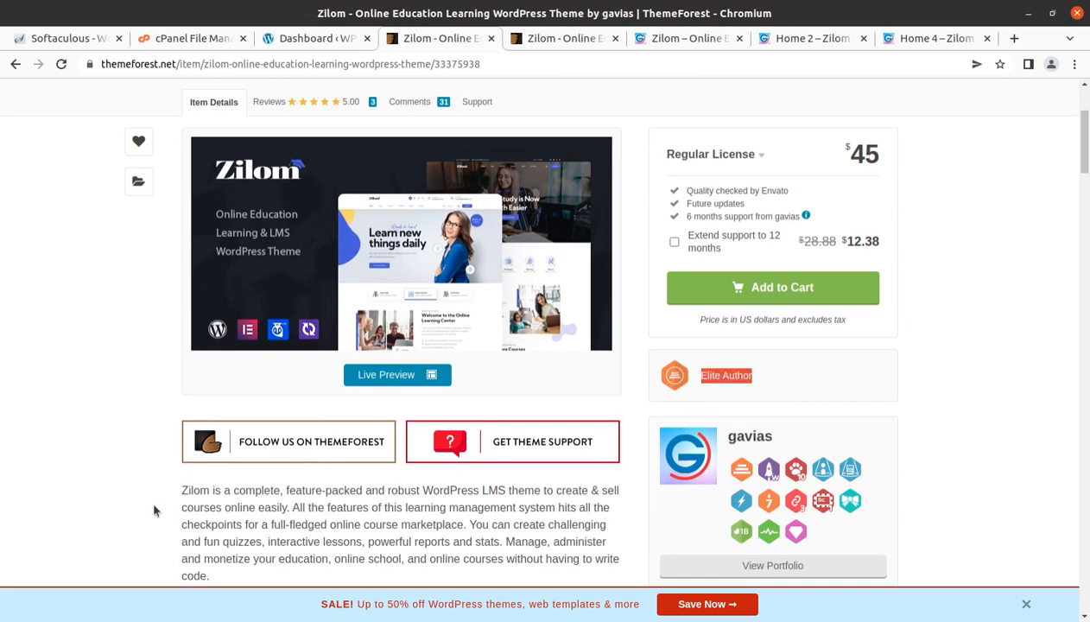
pyautogui.scroll(-1, 153, 510)
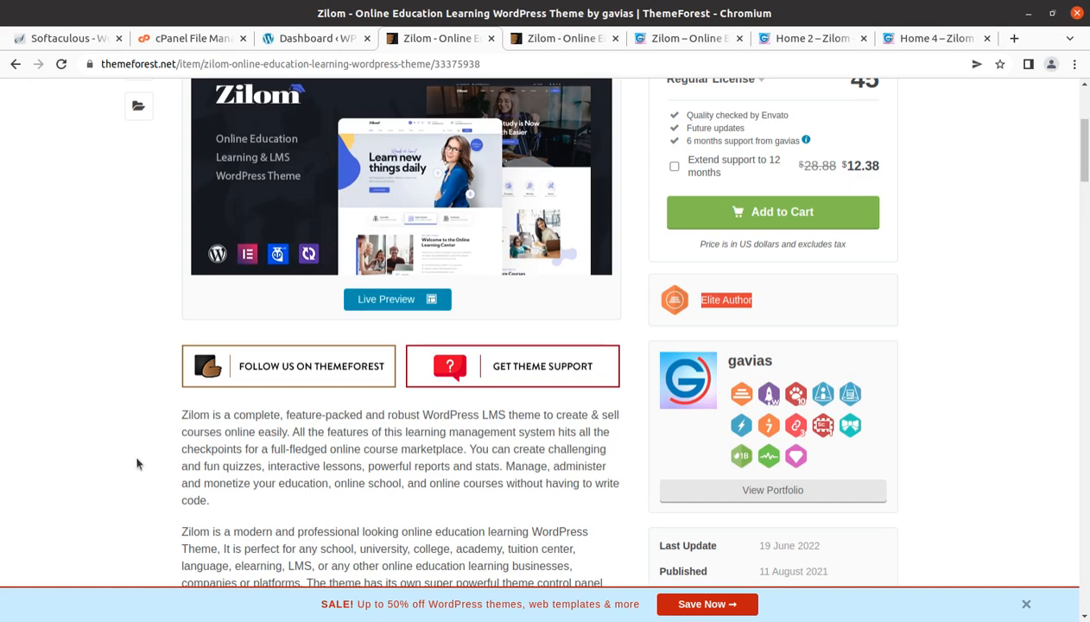
pyautogui.scroll(-1, 134, 461)
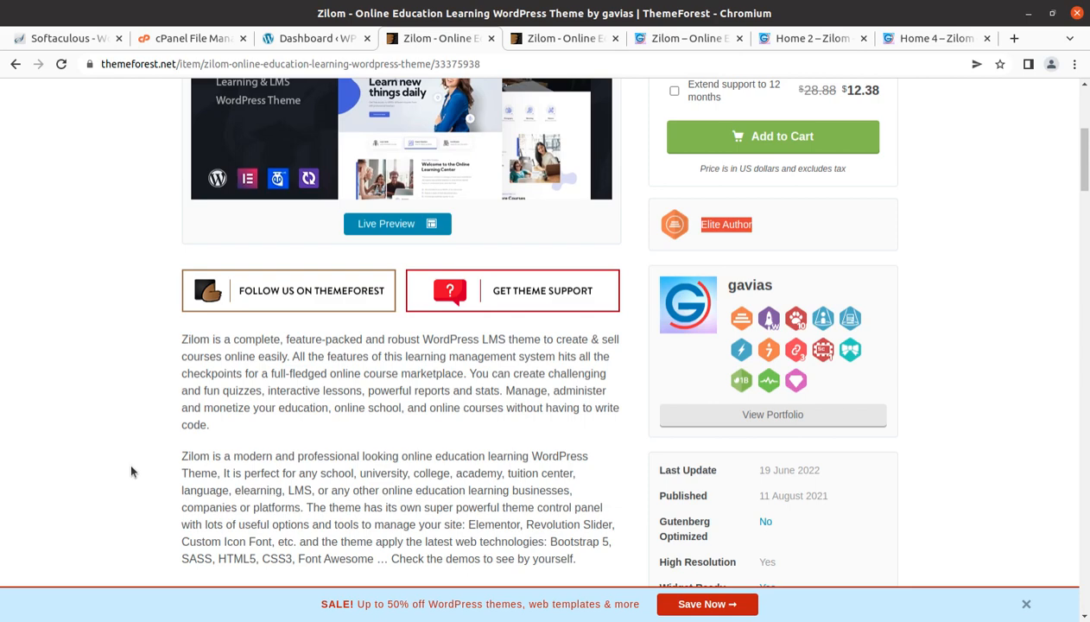
# - Examine the demo login, one-click installation and core features sections of the Zilom item page
pyautogui.scroll(-5, 127, 476)
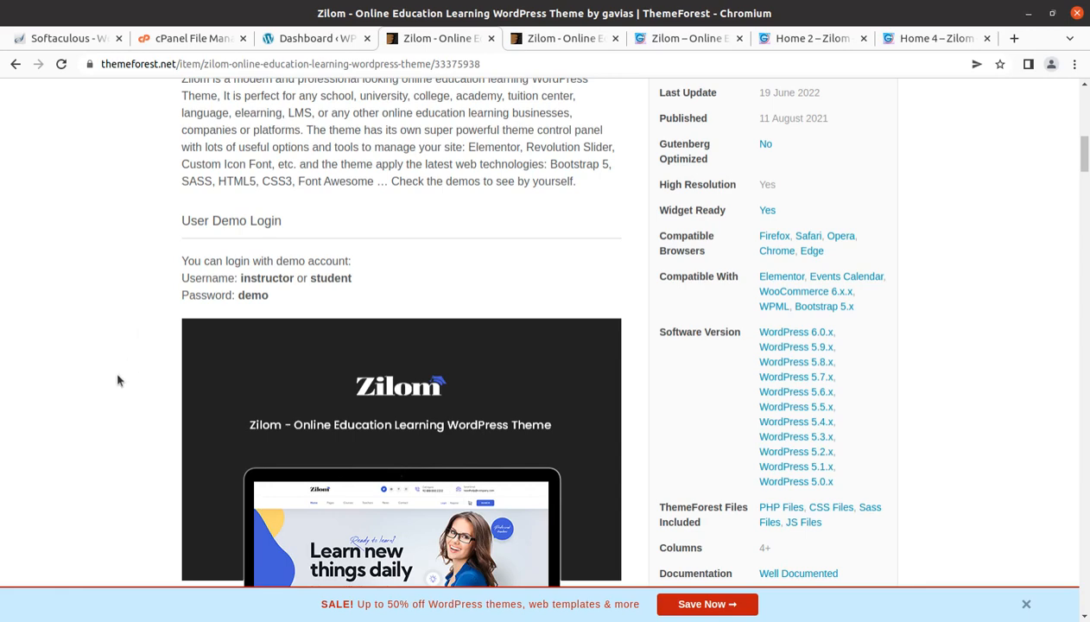
pyautogui.scroll(-4, 118, 380)
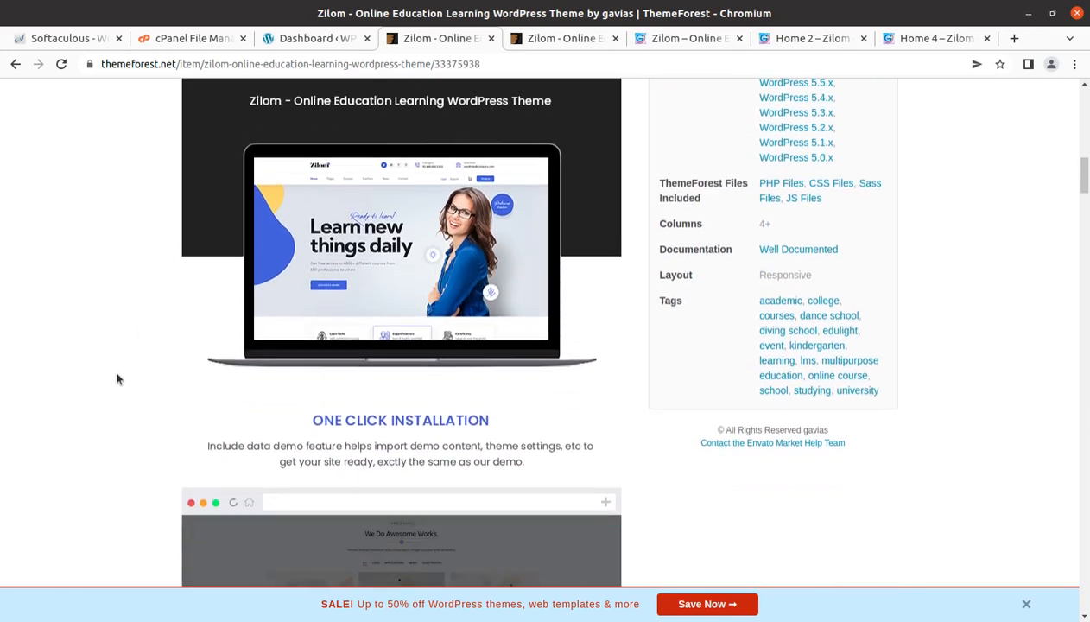
pyautogui.scroll(-6, 118, 380)
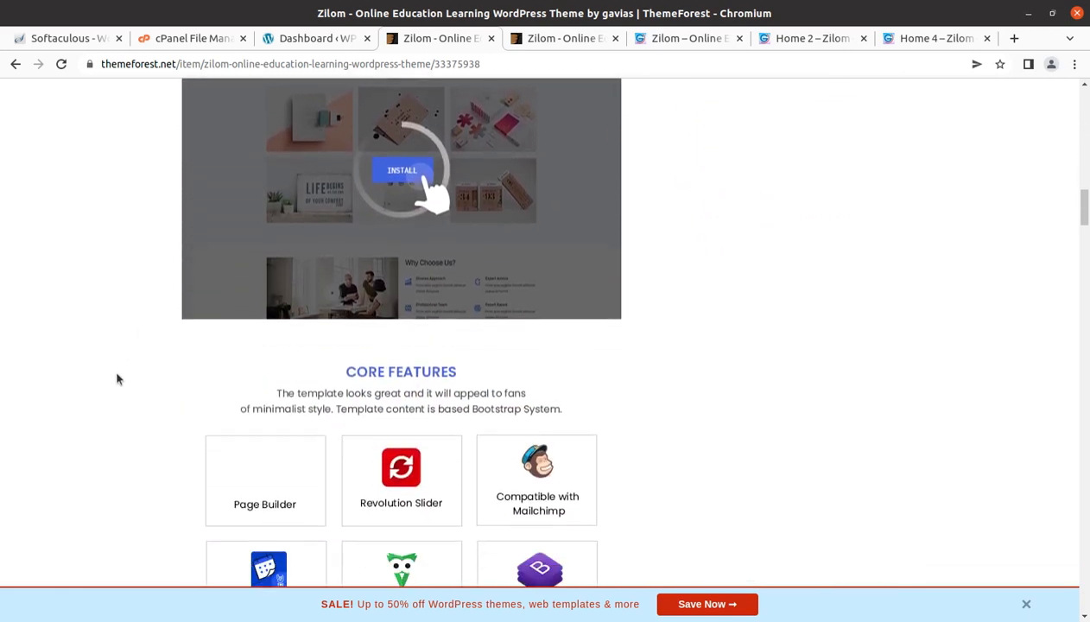
pyautogui.scroll(-3, 118, 379)
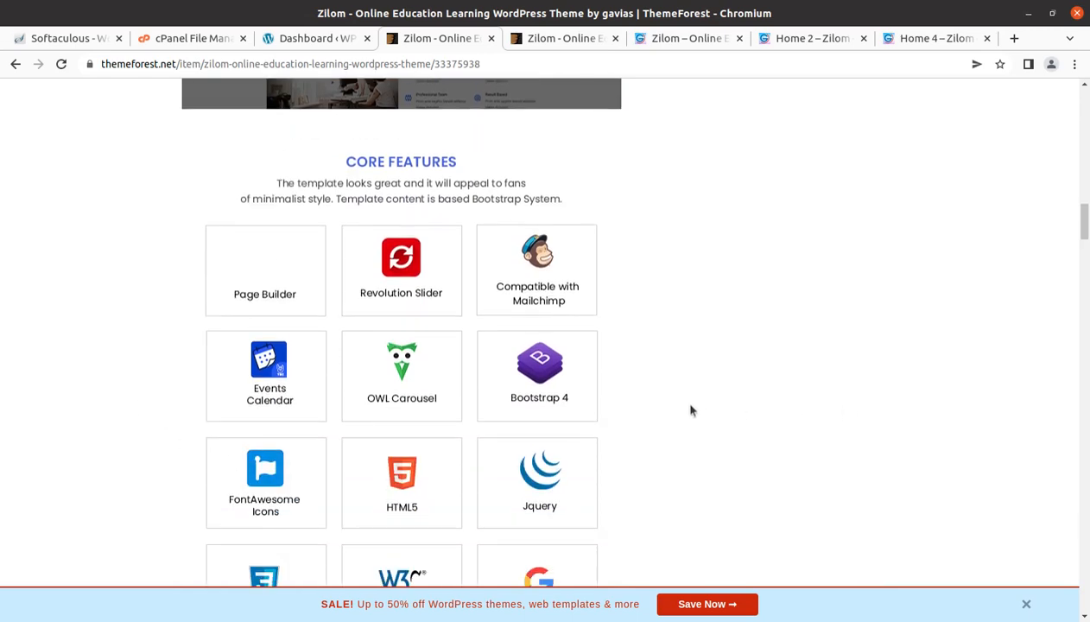
# - Check the Zilom theme's compatible plugins and supported WordPress versions in the item attributes
pyautogui.scroll(1, 691, 410)
pyautogui.scroll(15, 681, 408)
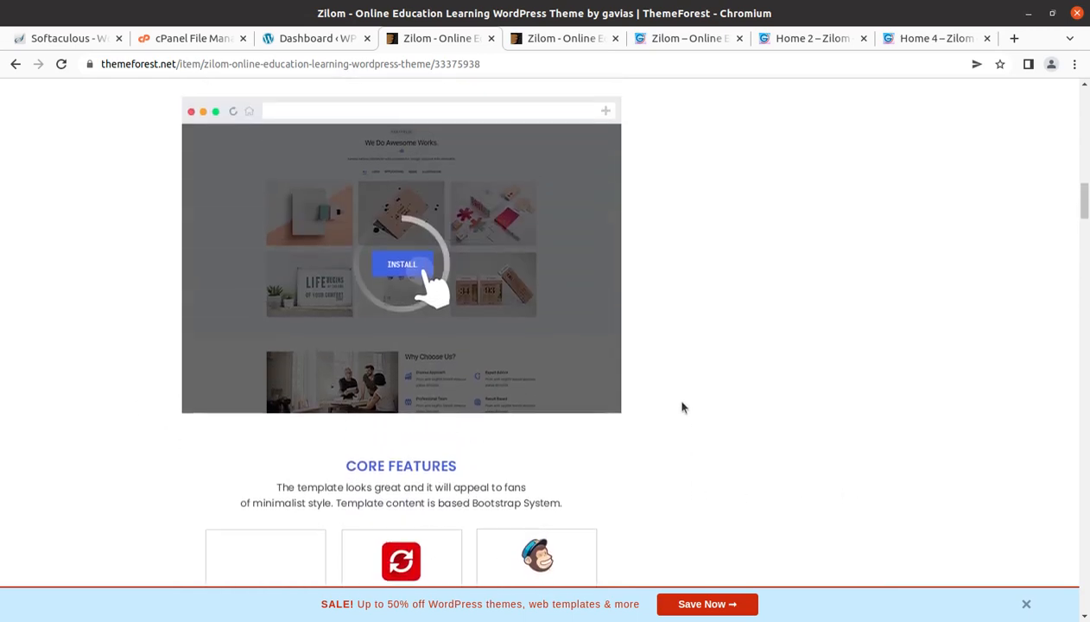
pyautogui.scroll(-2, 681, 401)
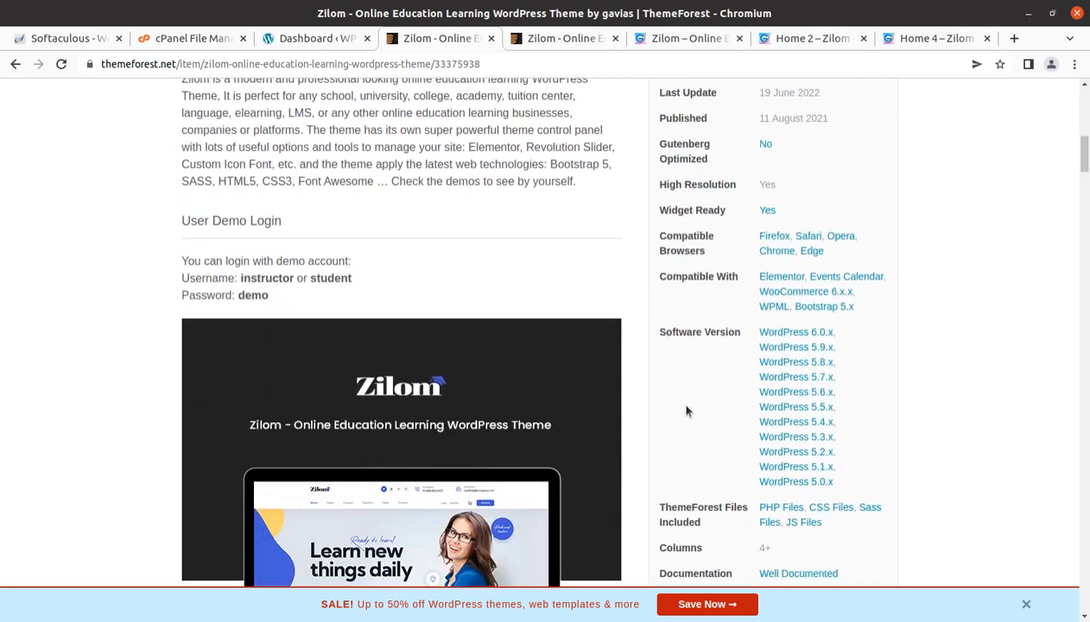
pyautogui.moveTo(746, 276); pyautogui.dragTo(889, 271)
pyautogui.click(929, 309)
pyautogui.scroll(-2, 594, 485)
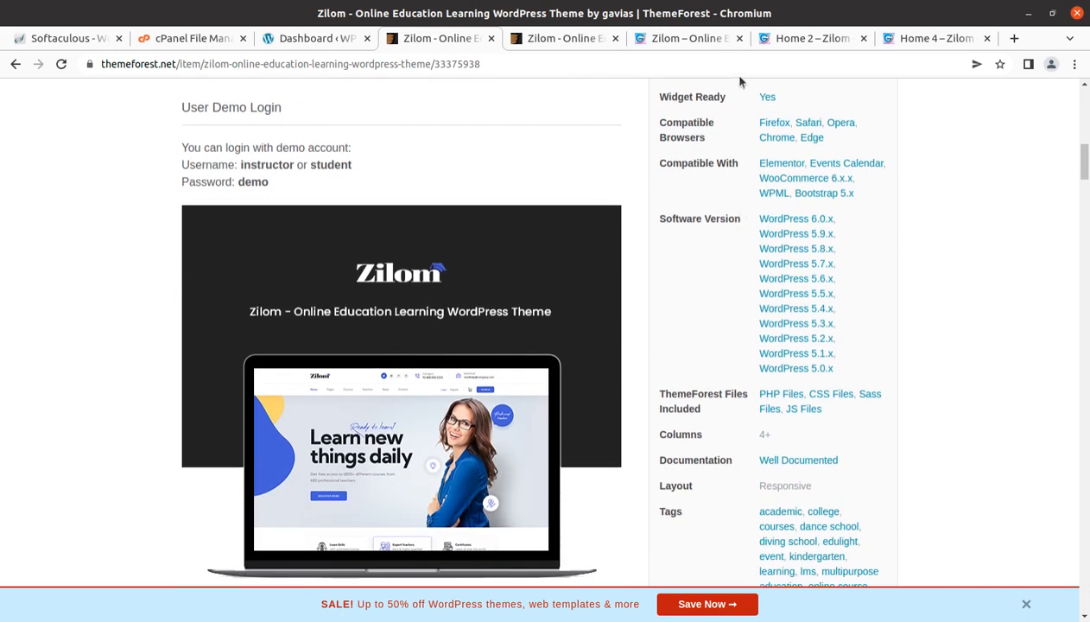
# - Compare the opened Zilom demos: the main home page, Home 2 and Home 4
pyautogui.click(695, 41)
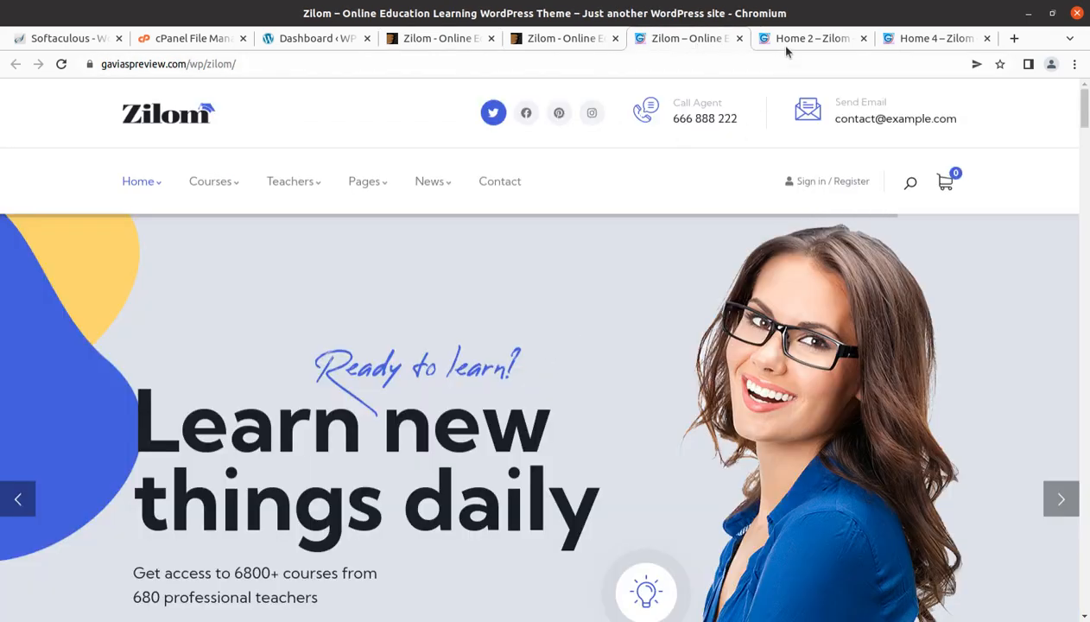
pyautogui.click(781, 41)
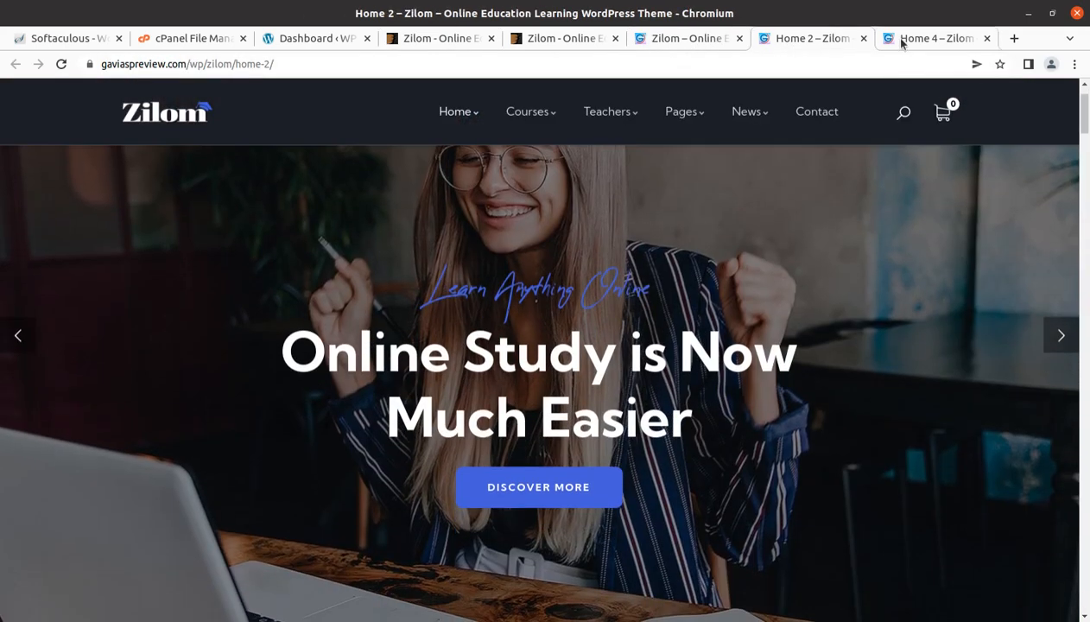
pyautogui.click(901, 42)
# - Browse preview styles 1 to 5 in the demo selection of the Zilom full-screen preview
pyautogui.click(550, 39)
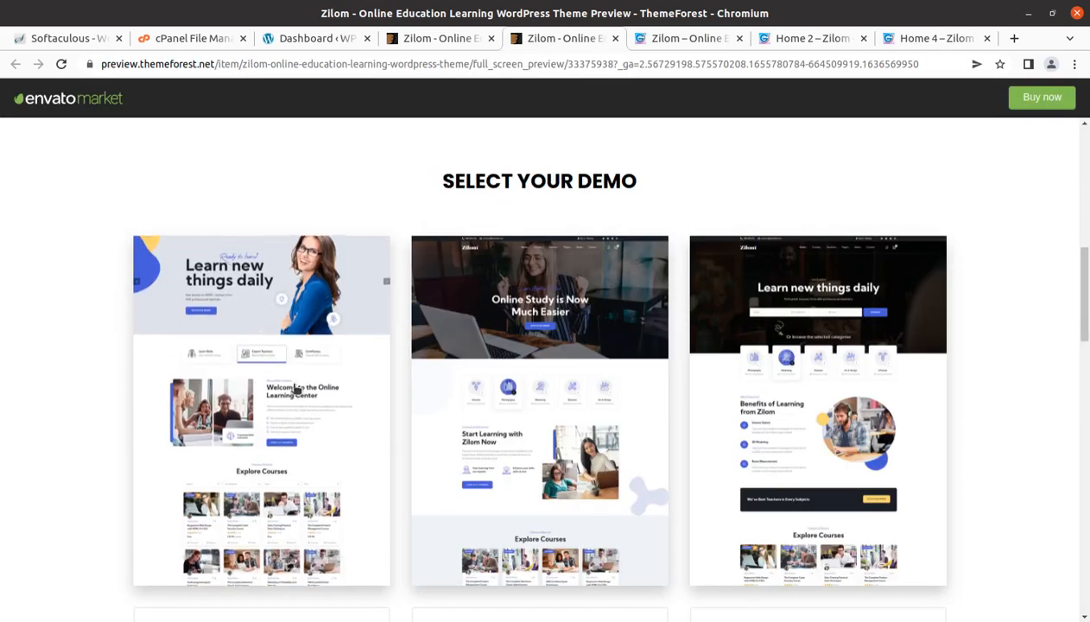
pyautogui.scroll(-2, 248, 339)
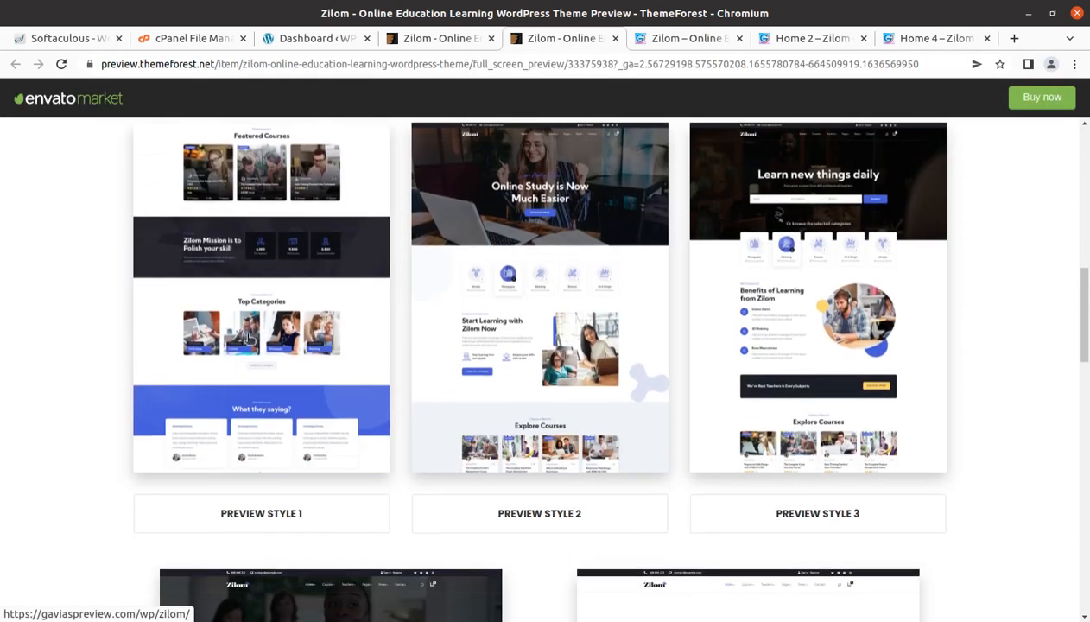
pyautogui.scroll(-2, 850, 358)
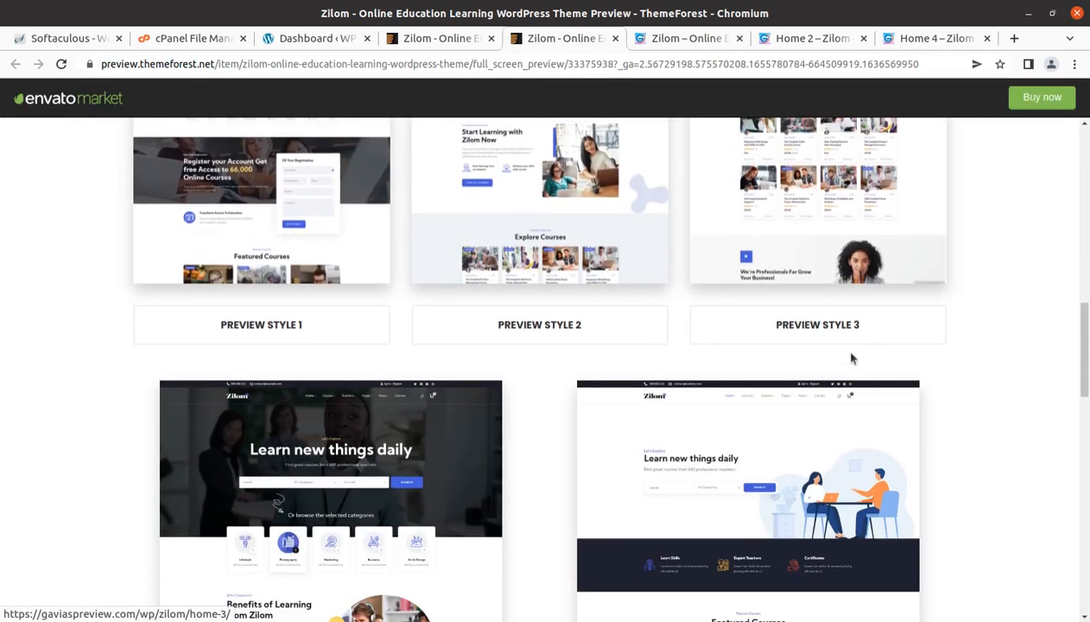
pyautogui.scroll(-5, 482, 409)
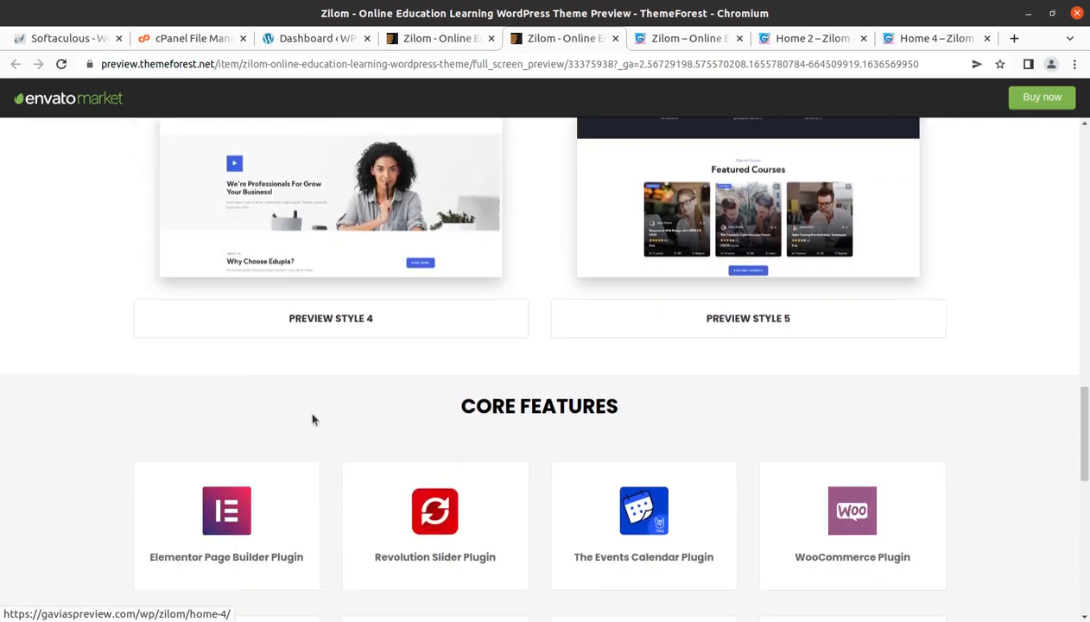
# - Examine the core features and bundled plugins on the Zilom preview page, and return to the demo styles
pyautogui.scroll(-2, 313, 420)
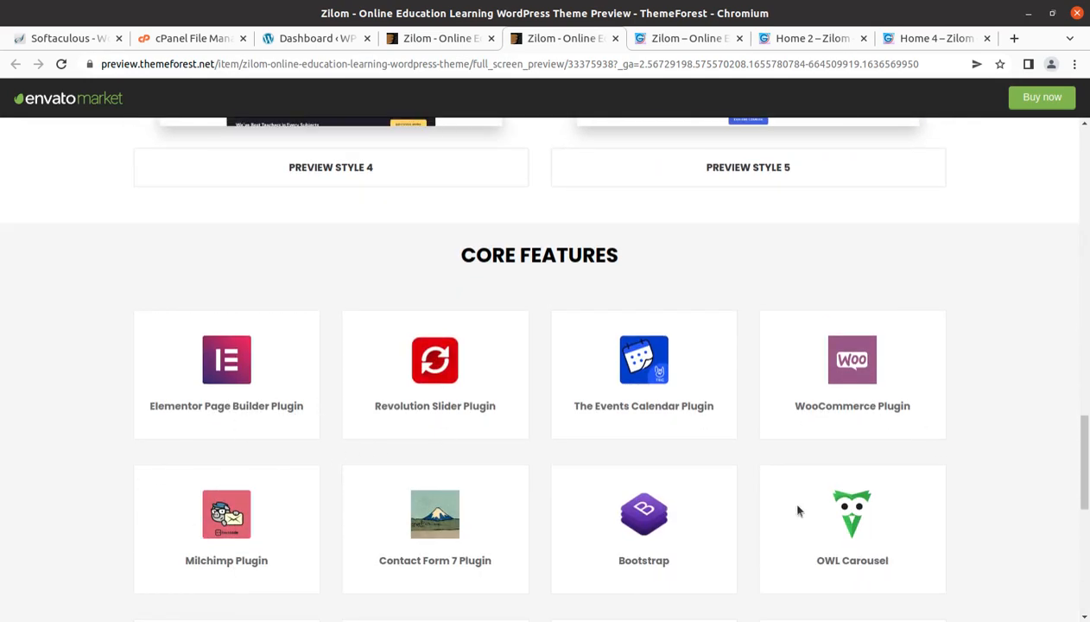
pyautogui.scroll(-1, 798, 510)
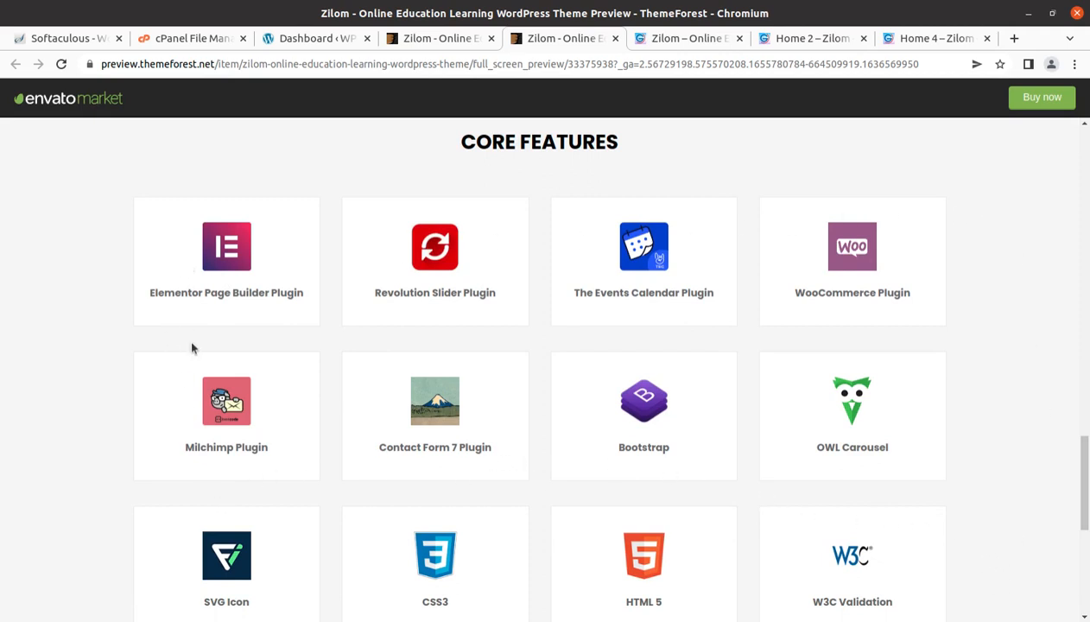
pyautogui.scroll(-4, 798, 384)
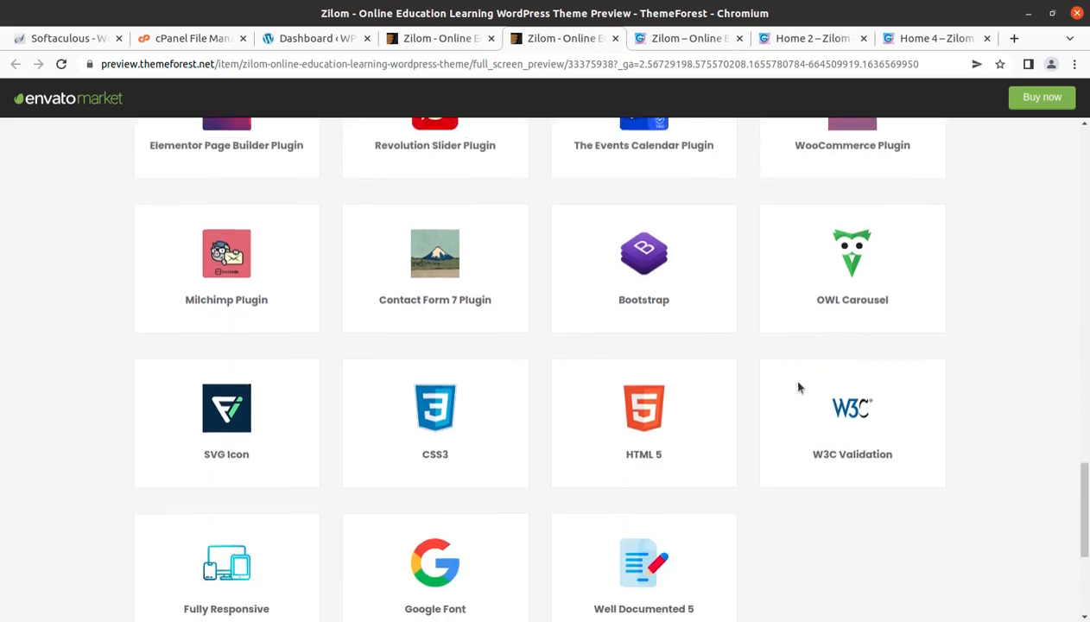
pyautogui.scroll(2, 798, 388)
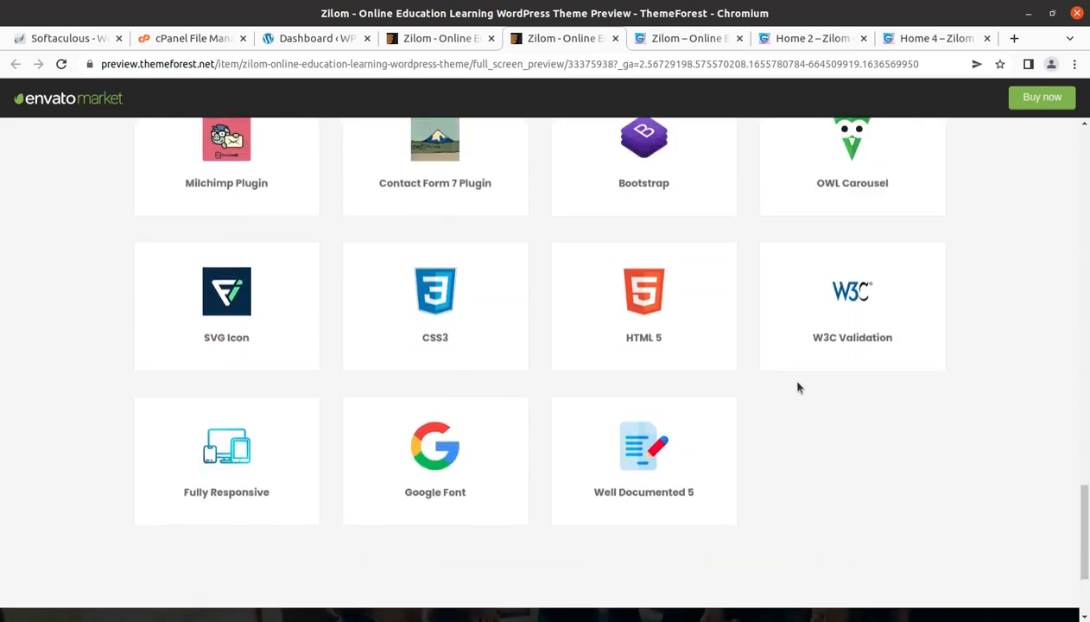
pyautogui.scroll(2, 666, 450)
pyautogui.scroll(4, 666, 451)
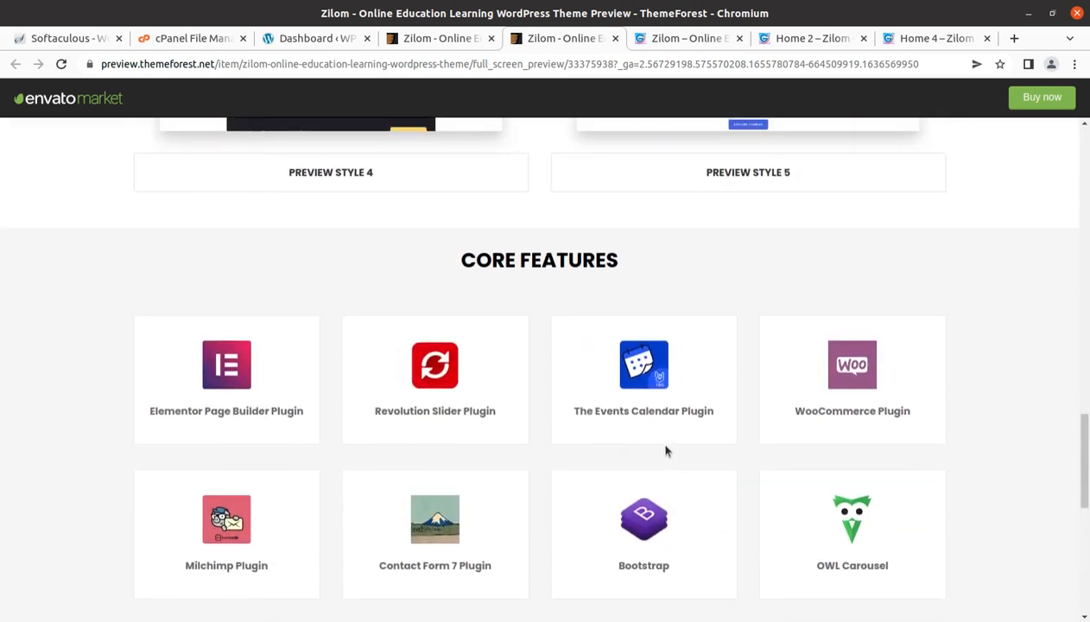
pyautogui.scroll(2, 525, 444)
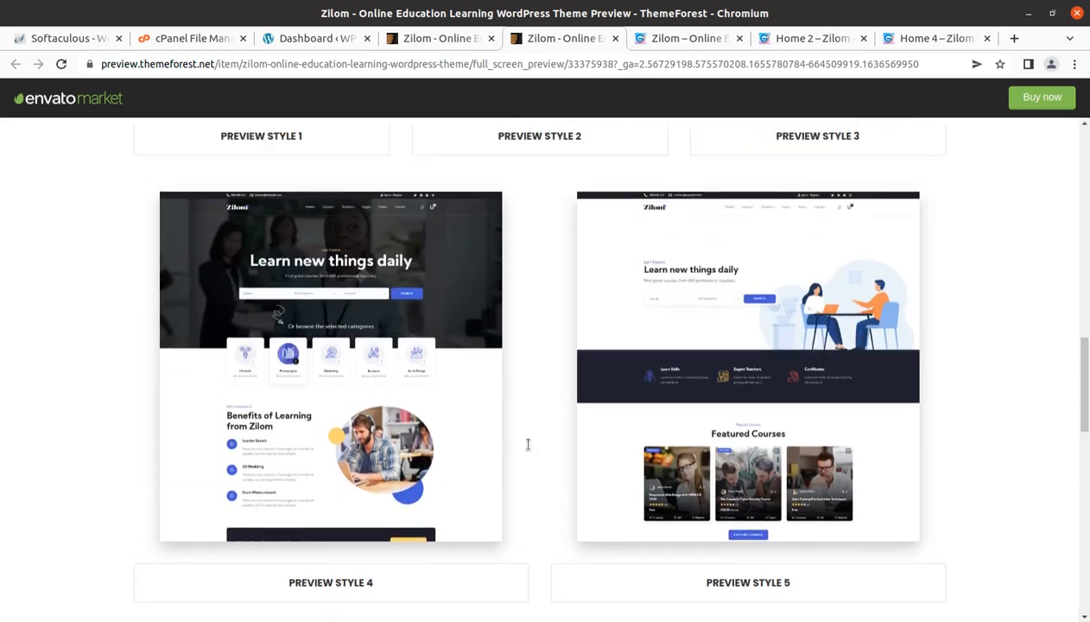
pyautogui.scroll(3, 394, 387)
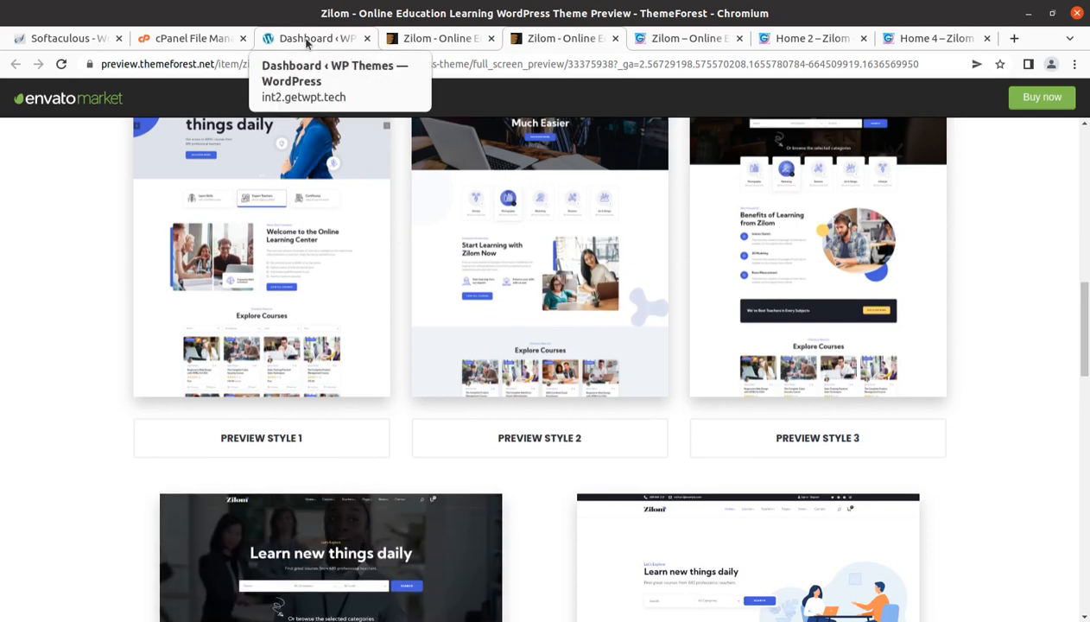
# - Switch to the WordPress dashboard and check the site's WordPress version and active theme under At a Glance
pyautogui.click(306, 41)
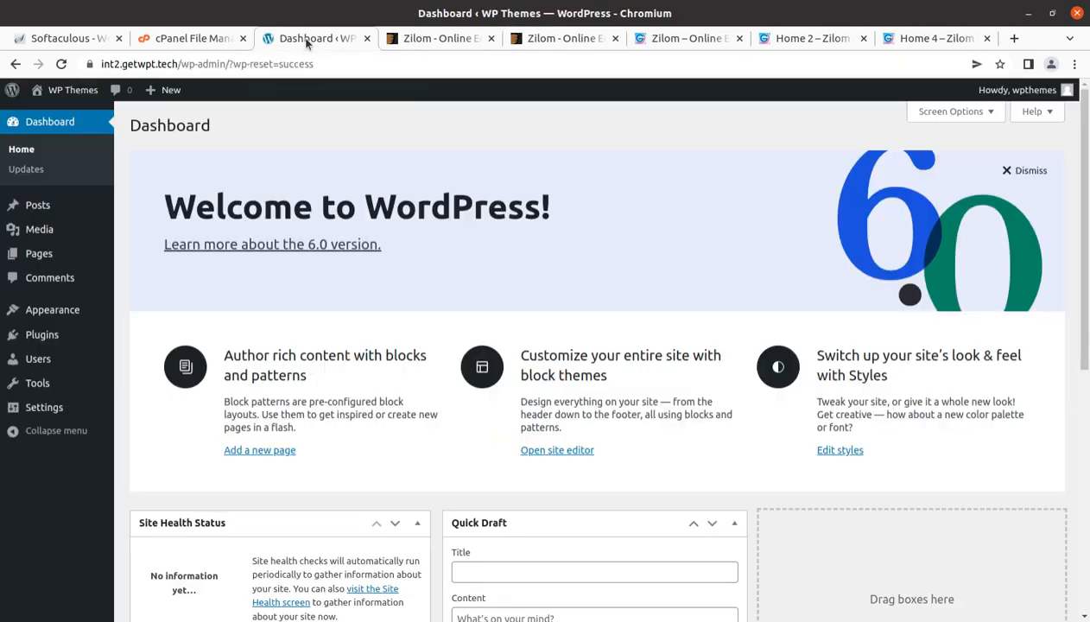
pyautogui.scroll(-5, 423, 350)
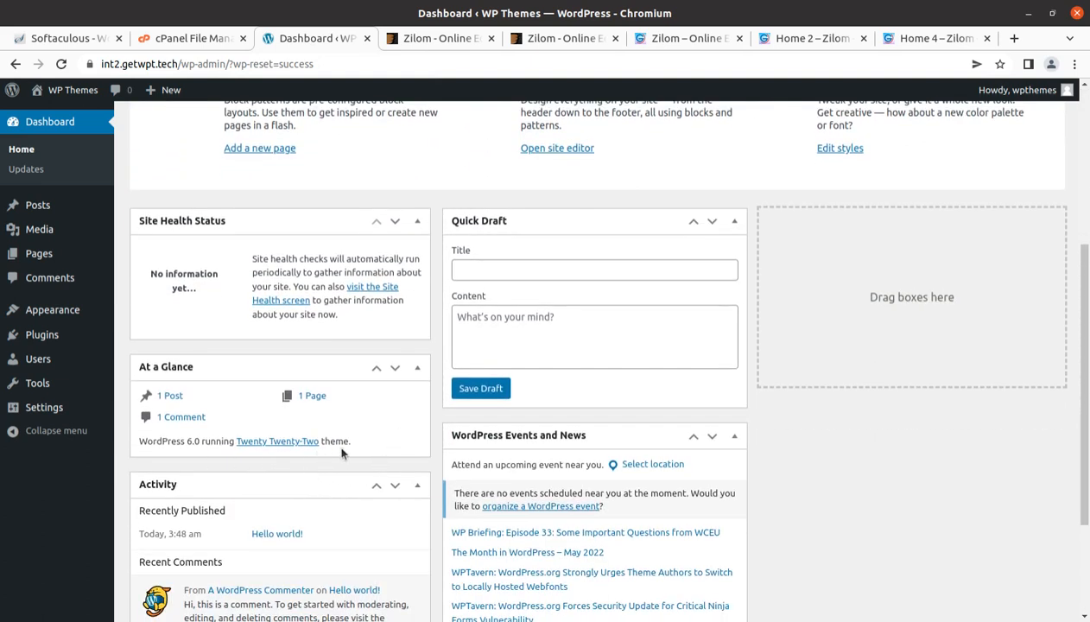
pyautogui.moveTo(201, 440); pyautogui.dragTo(182, 438)
pyautogui.click(393, 426)
pyautogui.scroll(3, 393, 427)
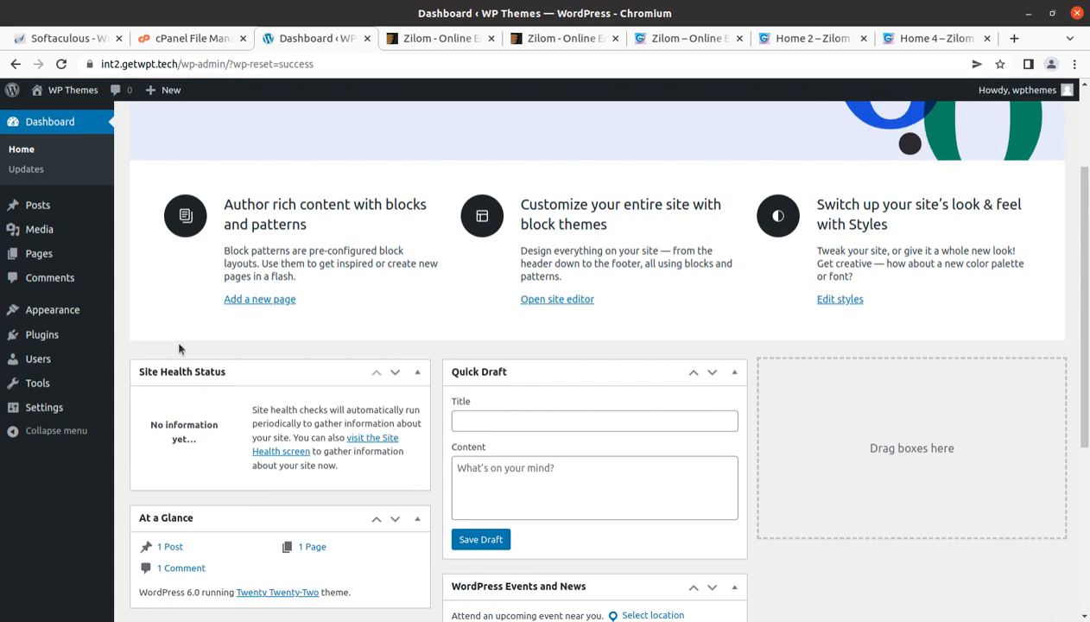
# - Switch to the file manager and examine the plugins and samples folders inside zilom_v1.1.4
pyautogui.click(0, 94)
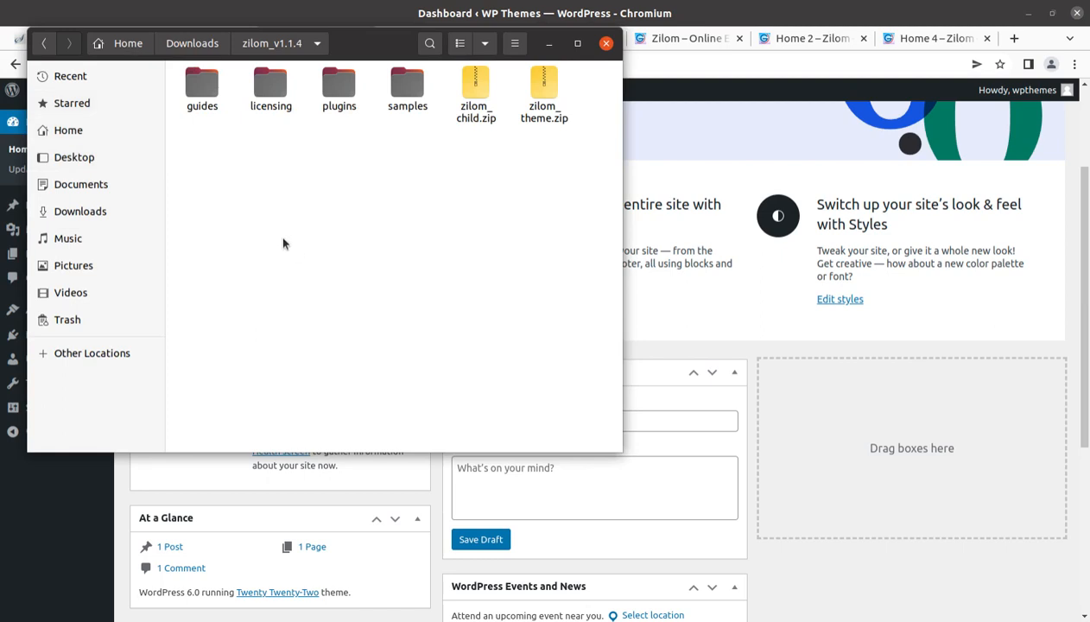
pyautogui.click(197, 93)
pyautogui.press('Right')
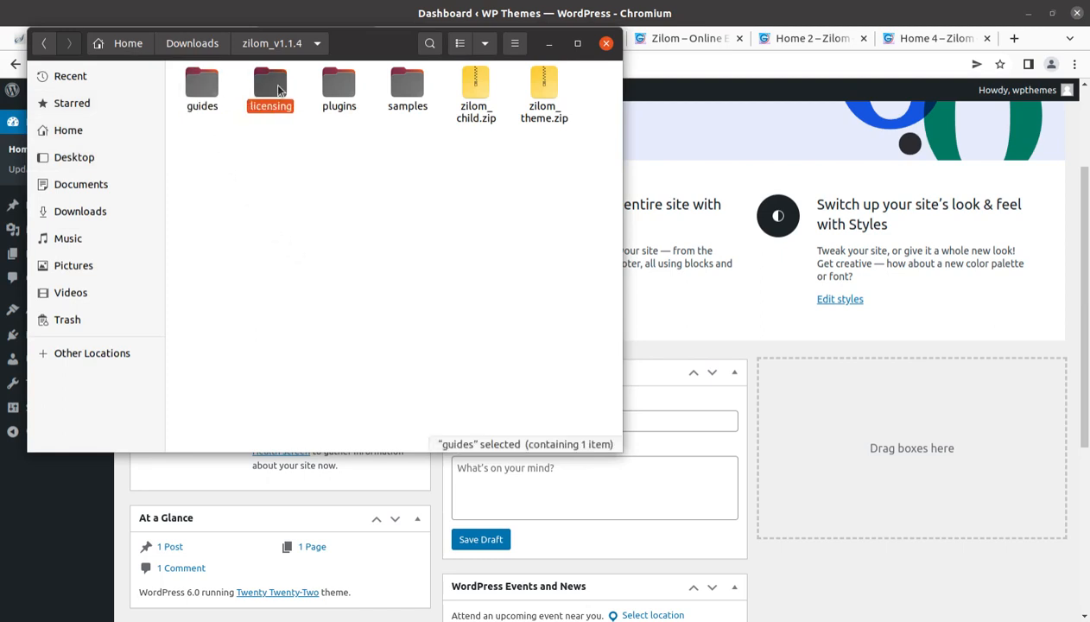
pyautogui.press('Right')
pyautogui.press('Return')
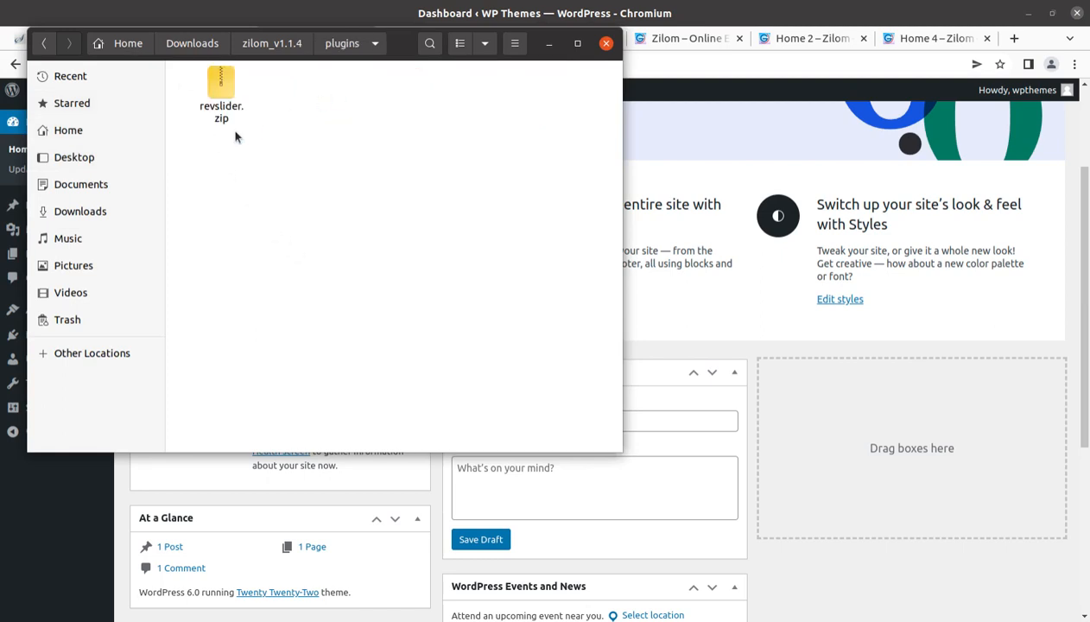
pyautogui.click(274, 45)
pyautogui.click(414, 90)
pyautogui.doubleClick(415, 90)
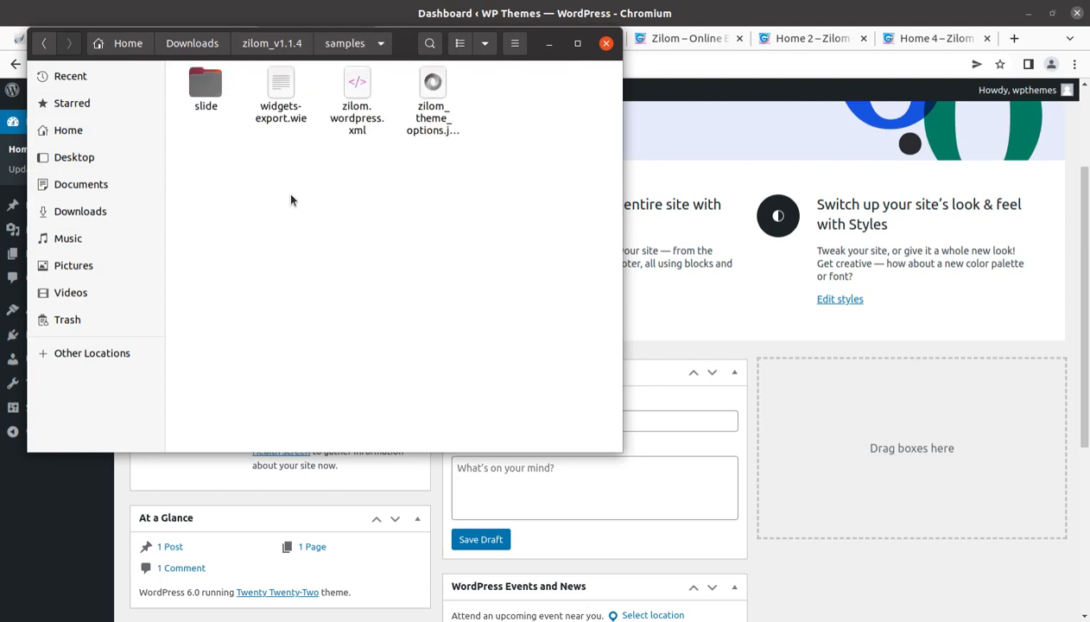
pyautogui.click(263, 47)
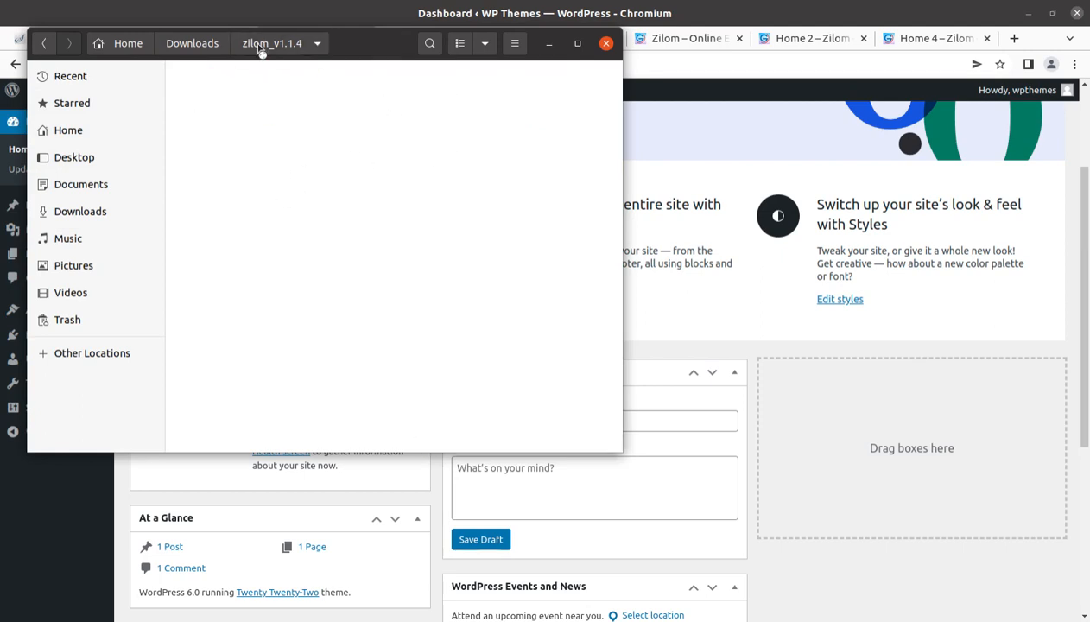
# - Check the zilom_child.zip and zilom_theme.zip packages in zilom_v1.1.4, and minimize the file manager
pyautogui.click(470, 106)
pyautogui.click(548, 116)
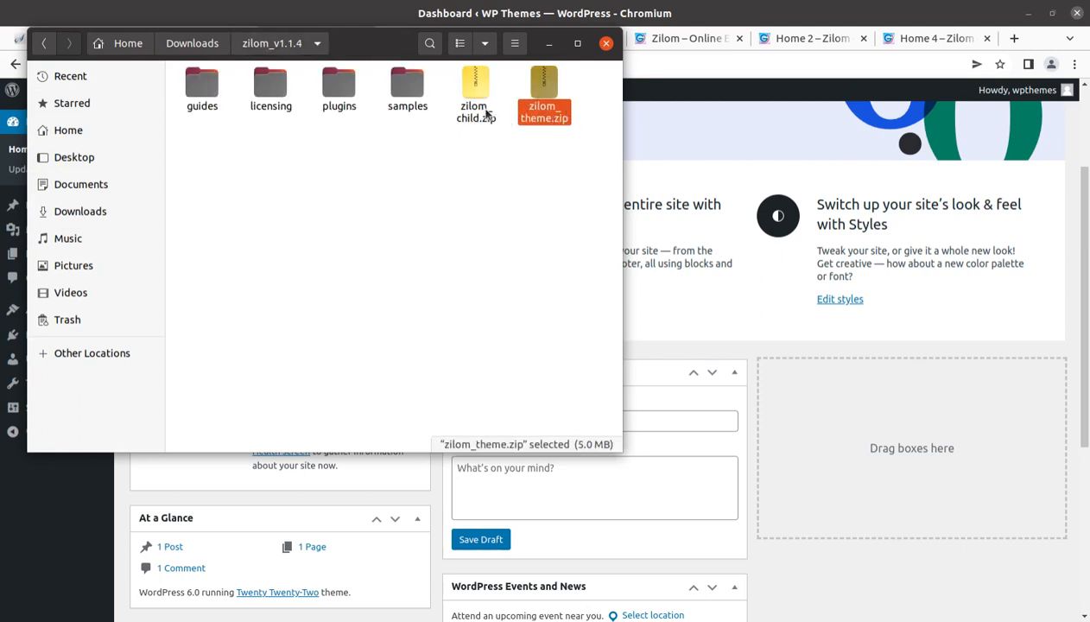
pyautogui.click(485, 113)
pyautogui.click(537, 115)
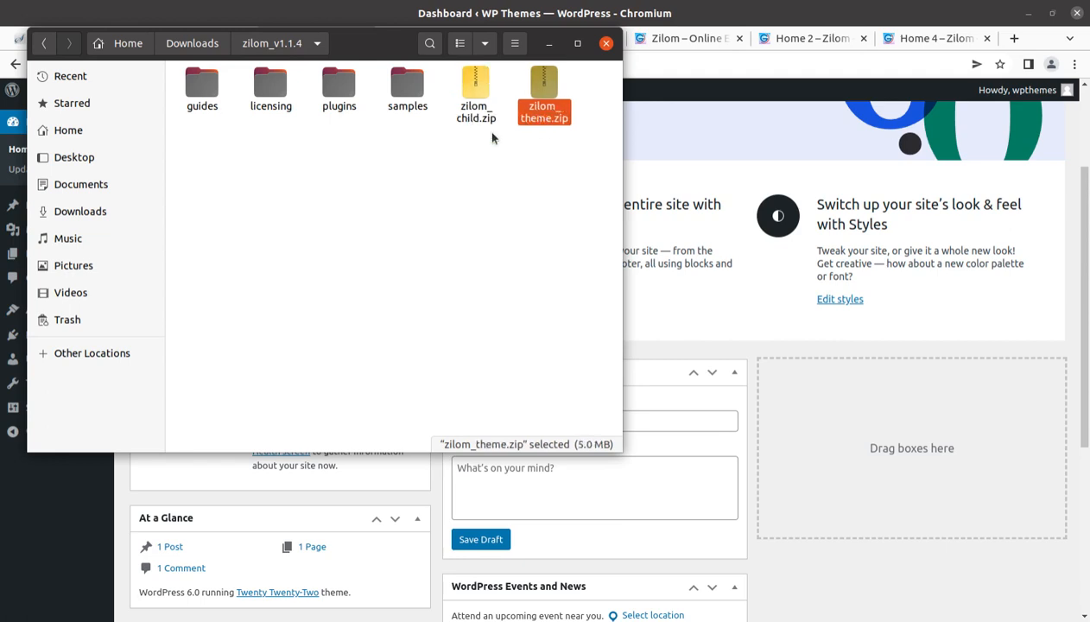
pyautogui.click(548, 44)
# - Open the WordPress Themes page and look over the active theme's details
pyautogui.moveTo(57, 320)
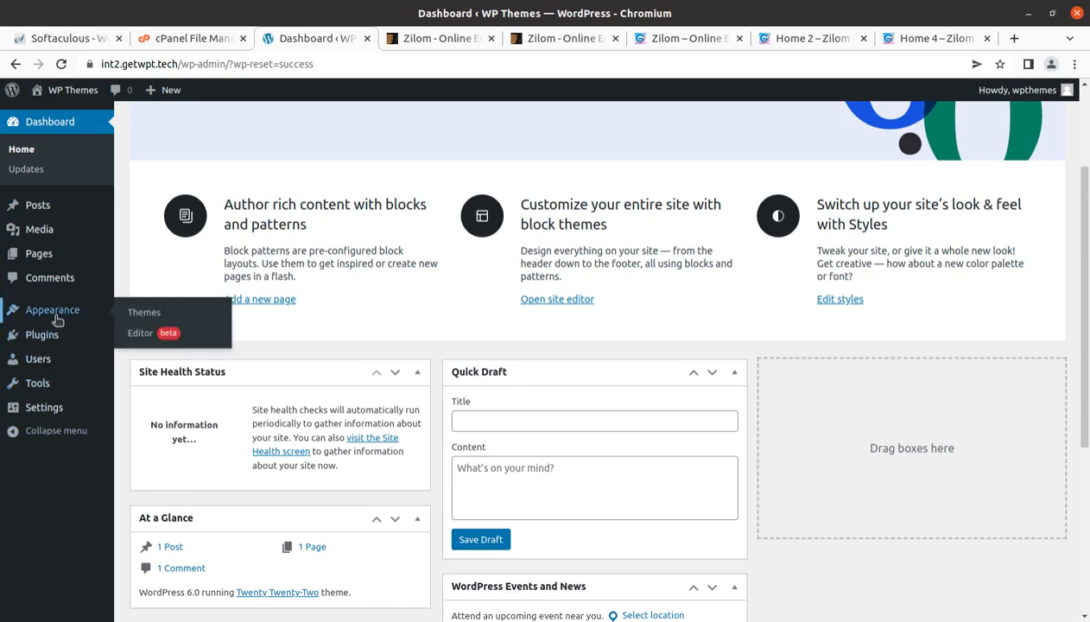
pyautogui.click(144, 312)
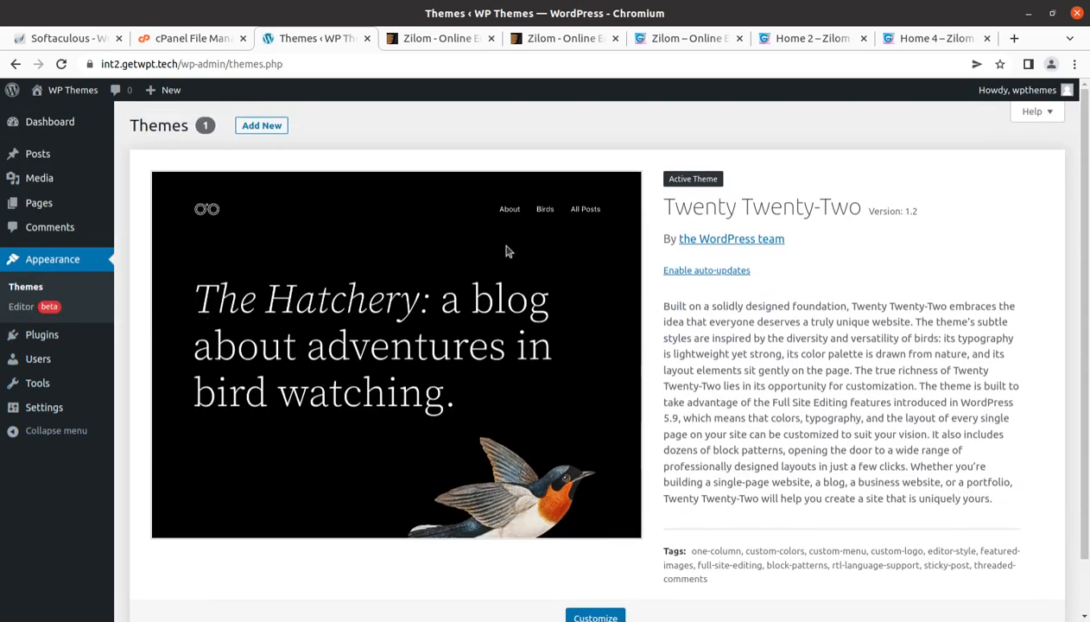
pyautogui.scroll(-2, 518, 363)
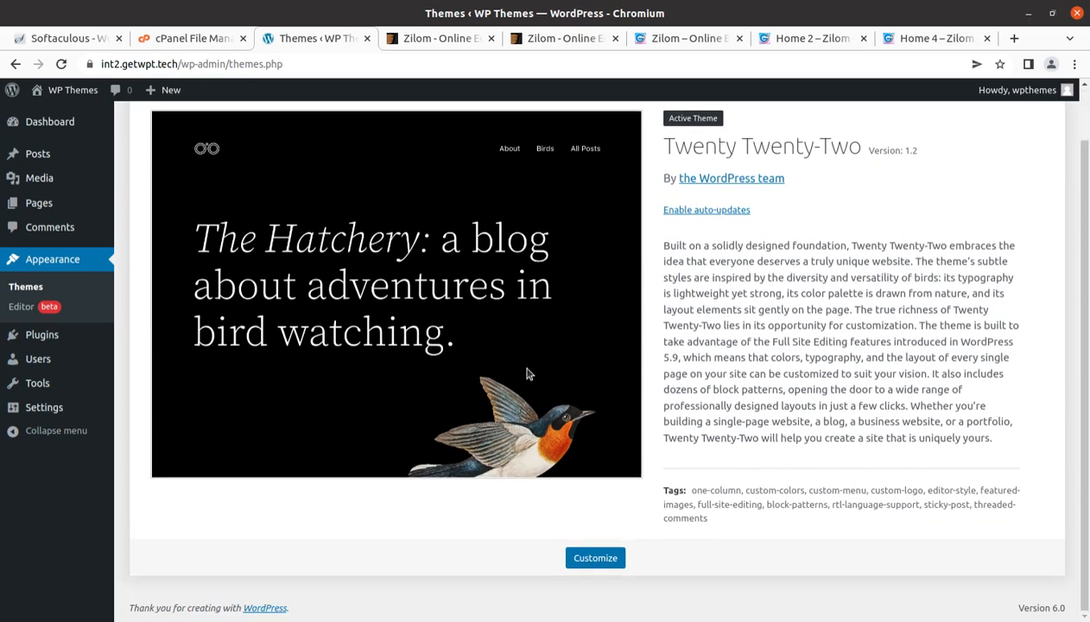
pyautogui.scroll(2, 506, 364)
# - Upload zilom_theme.zip from the Downloads/zilom_v1.1.4 folder as a new theme and start its installation
pyautogui.click(261, 125)
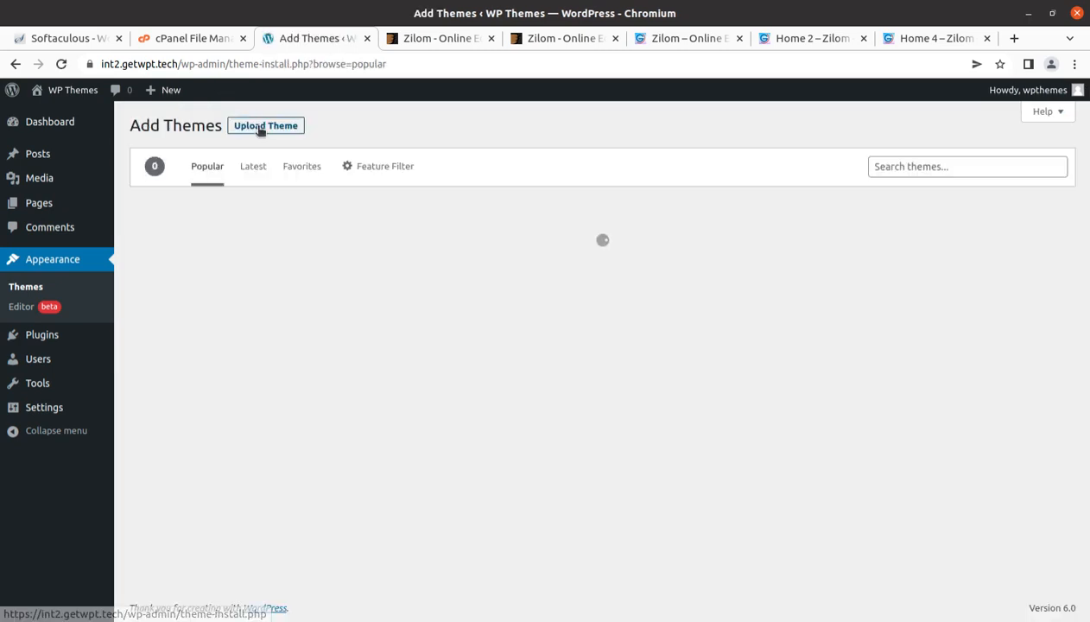
pyautogui.click(272, 127)
pyautogui.click(508, 254)
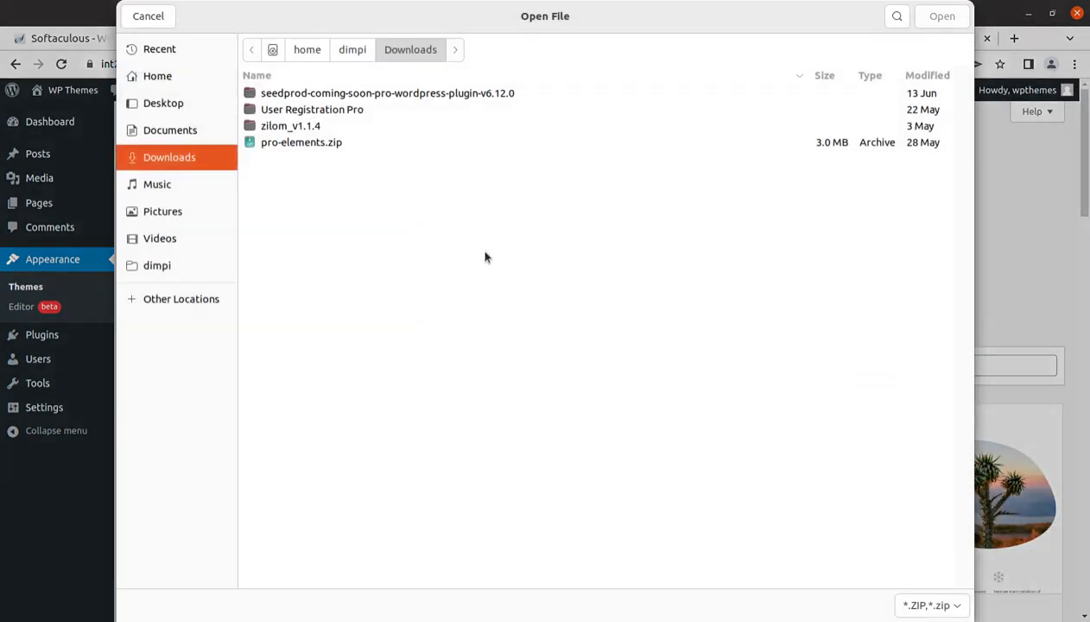
pyautogui.doubleClick(286, 126)
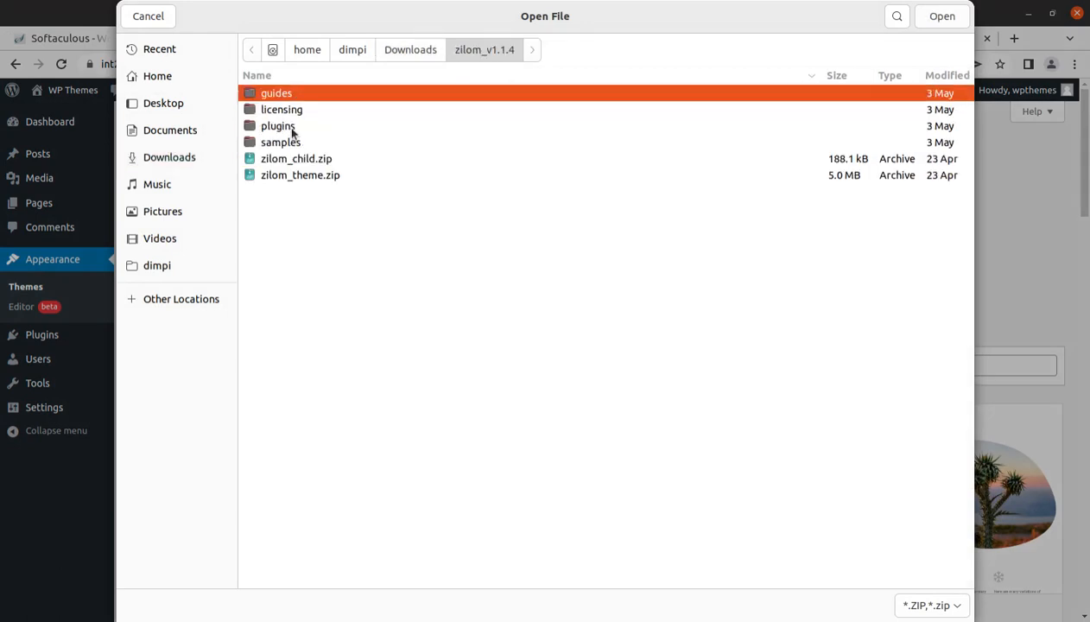
pyautogui.click(288, 177)
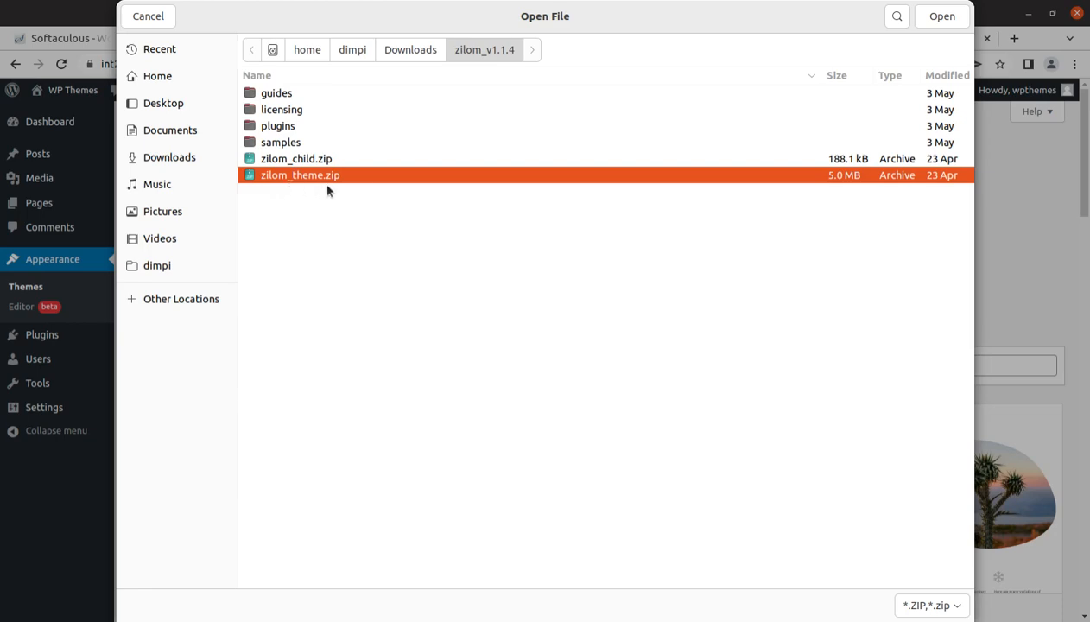
pyautogui.click(941, 16)
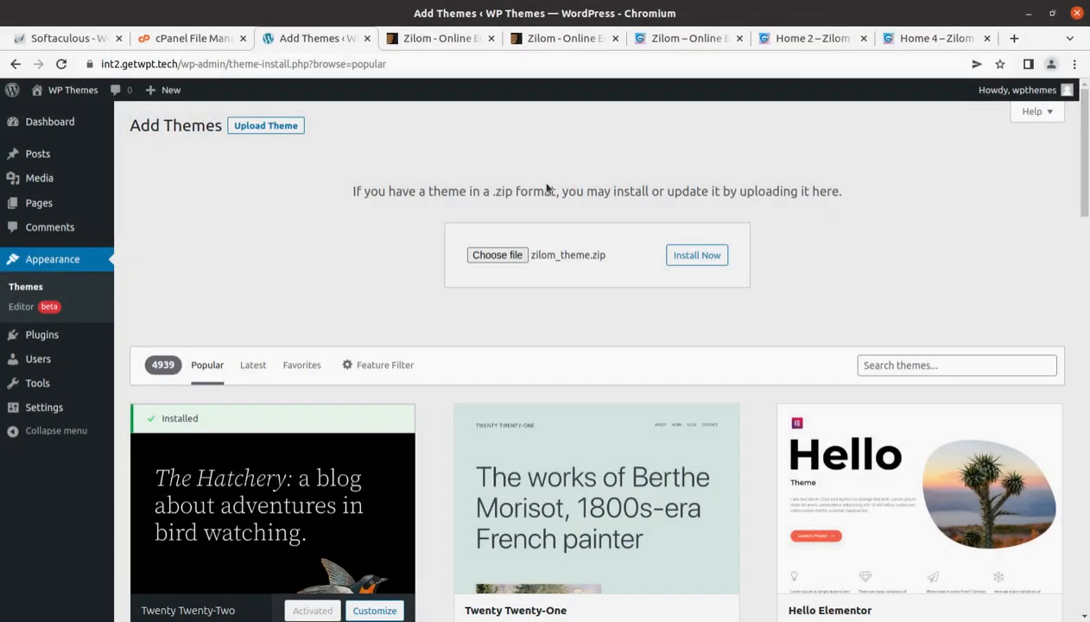
pyautogui.click(678, 258)
# - Inspect the site's wp-content/themes folder in the cPanel File Manager, and return to the WordPress theme installation
pyautogui.click(194, 38)
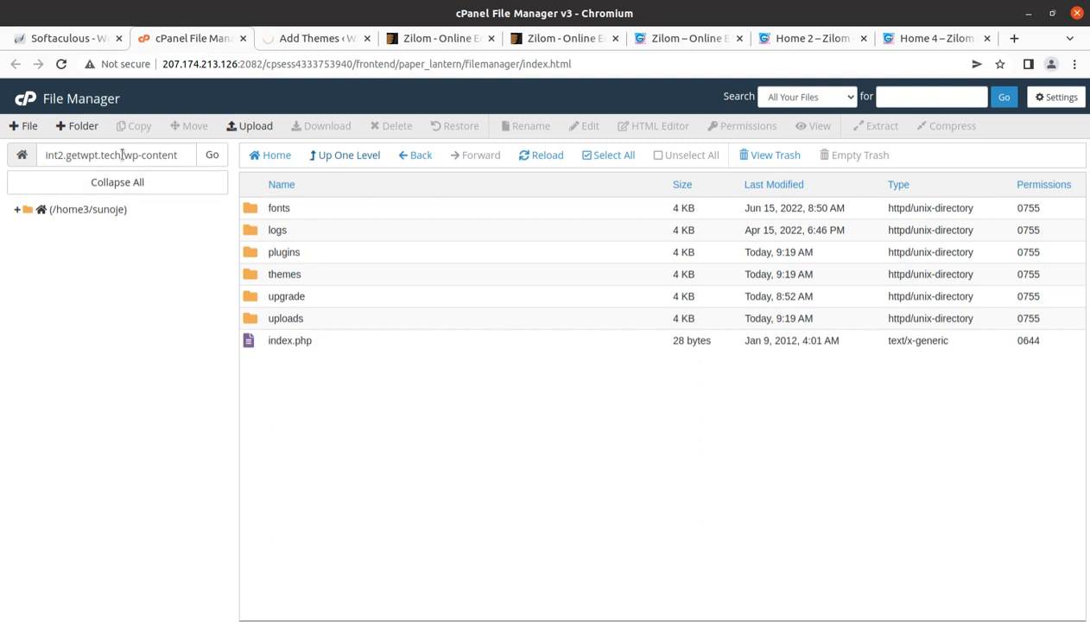
pyautogui.moveTo(122, 155); pyautogui.dragTo(224, 201)
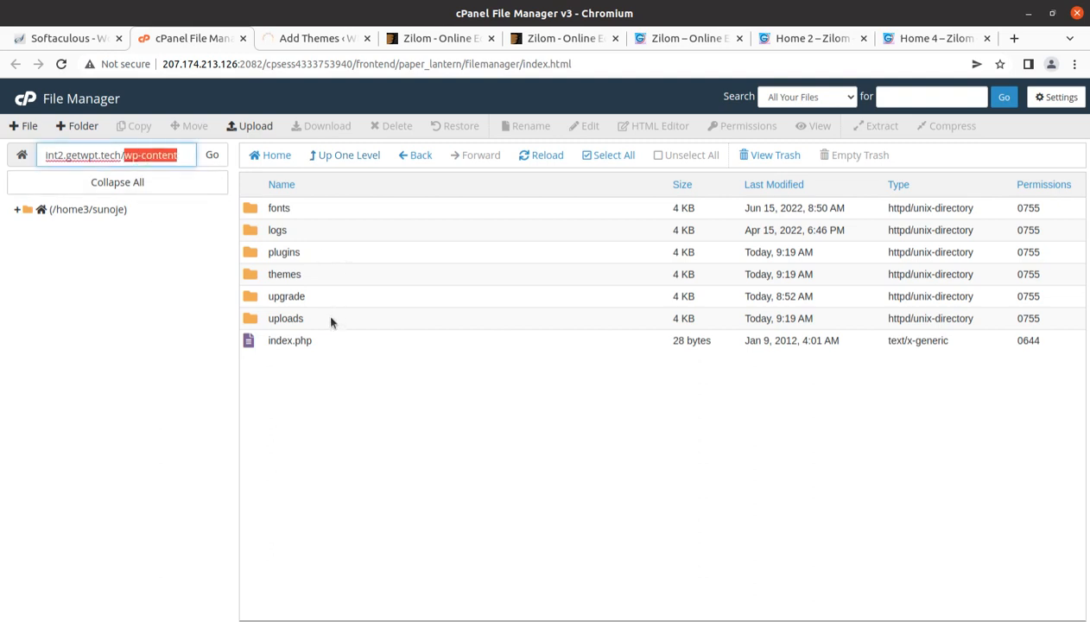
pyautogui.doubleClick(324, 277)
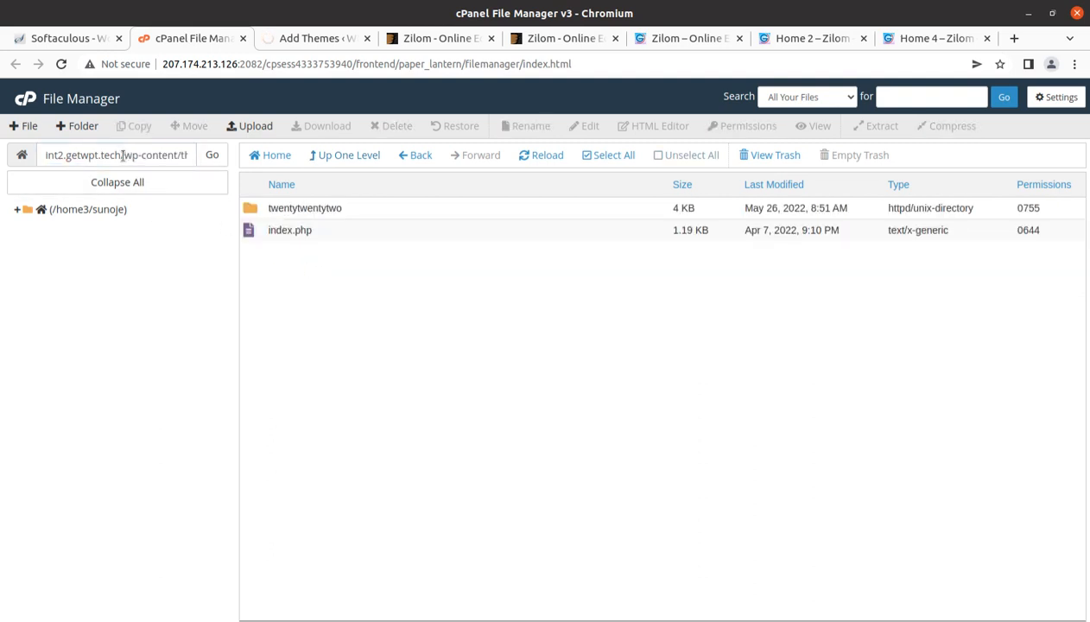
pyautogui.moveTo(123, 155); pyautogui.dragTo(195, 156)
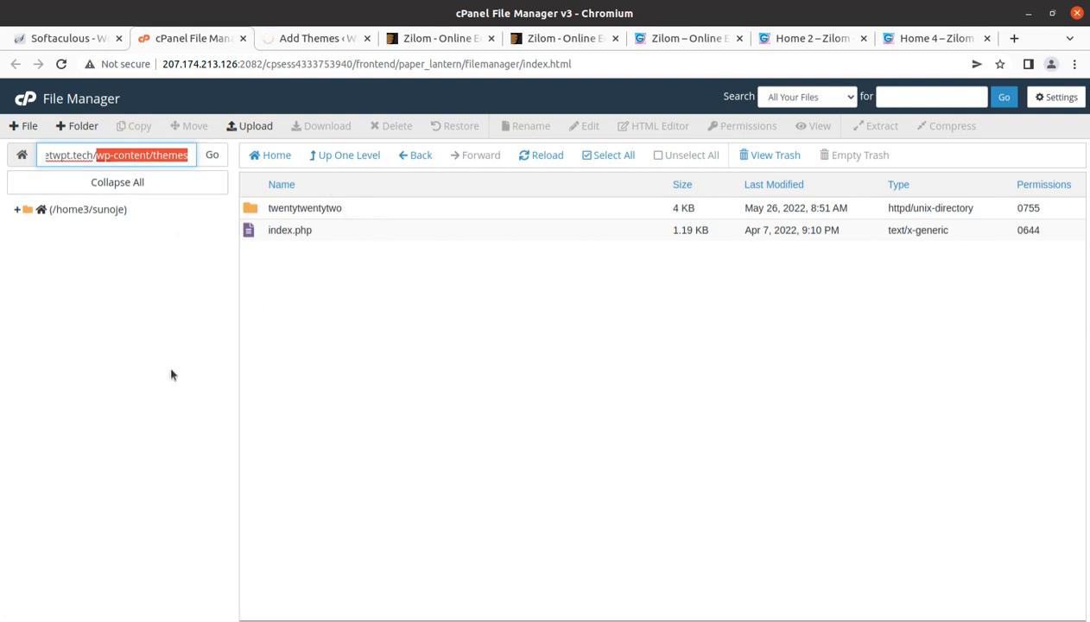
pyautogui.click(312, 41)
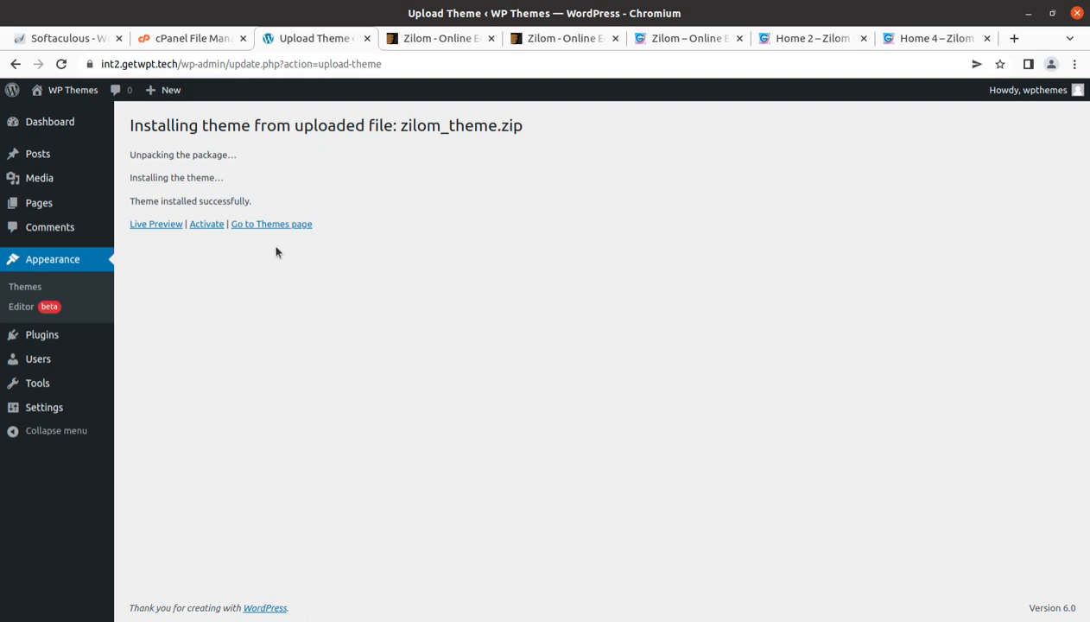
# - Open the Zilom theme's details on the Themes page, check its version, and activate the theme
pyautogui.click(256, 230)
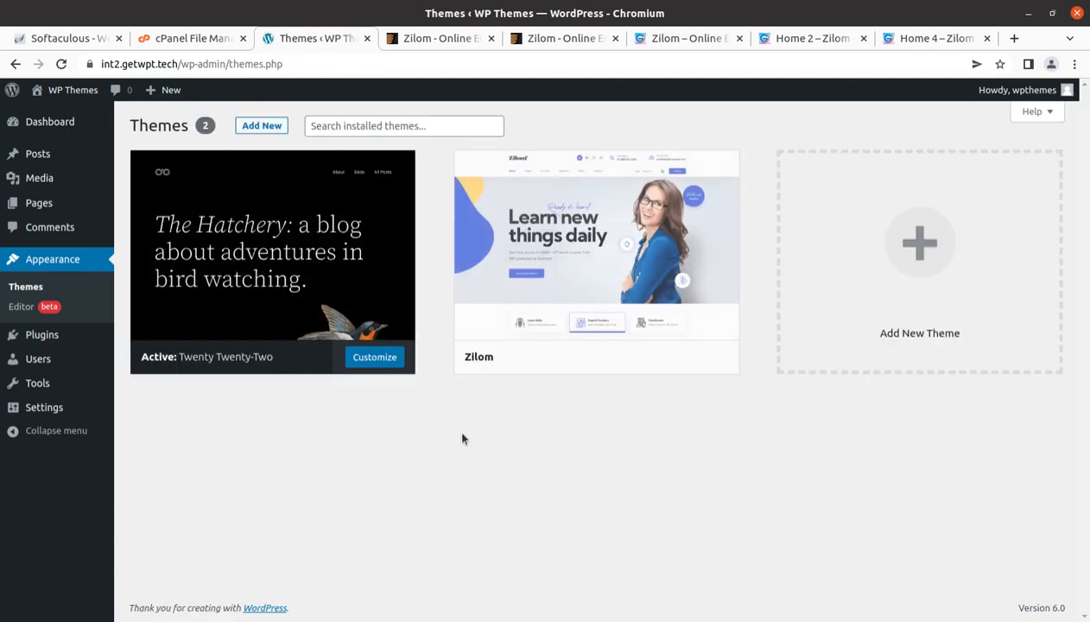
pyautogui.moveTo(479, 285)
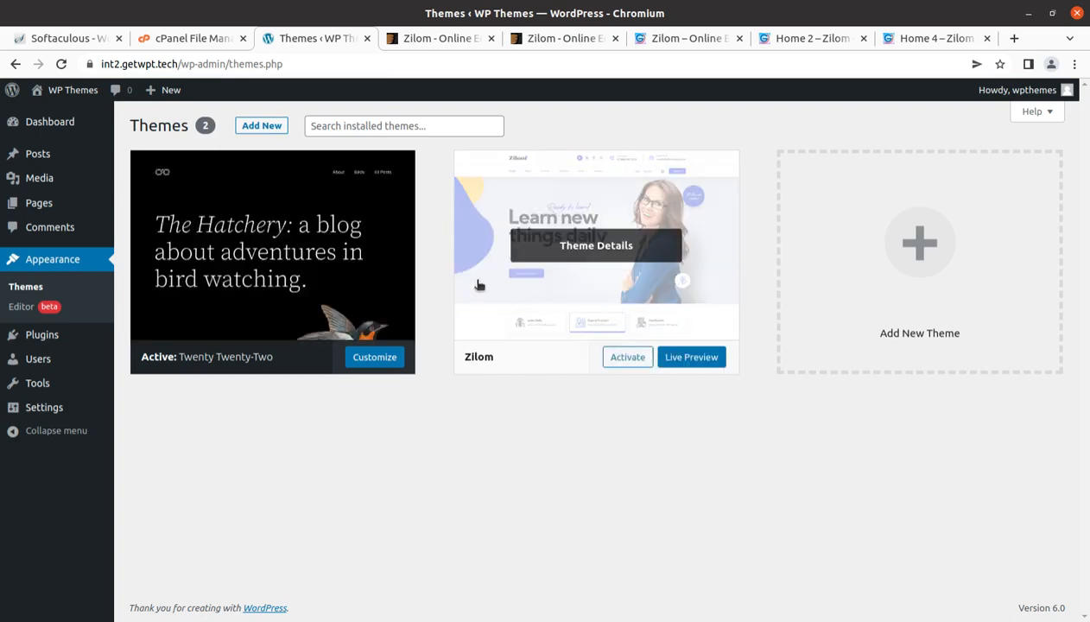
pyautogui.click(577, 251)
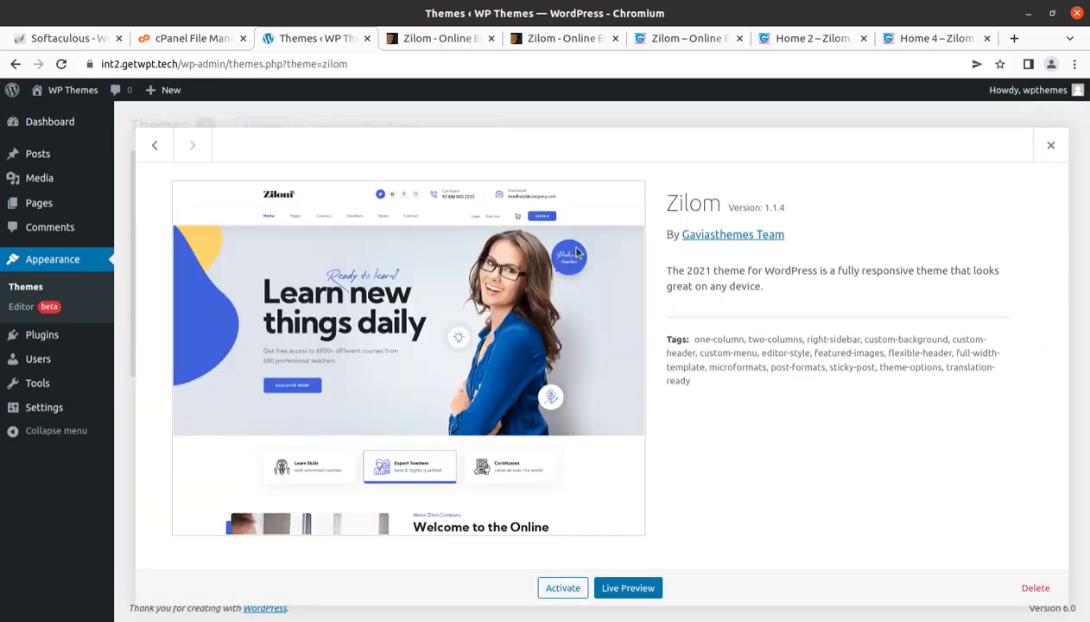
pyautogui.moveTo(660, 204); pyautogui.dragTo(763, 208)
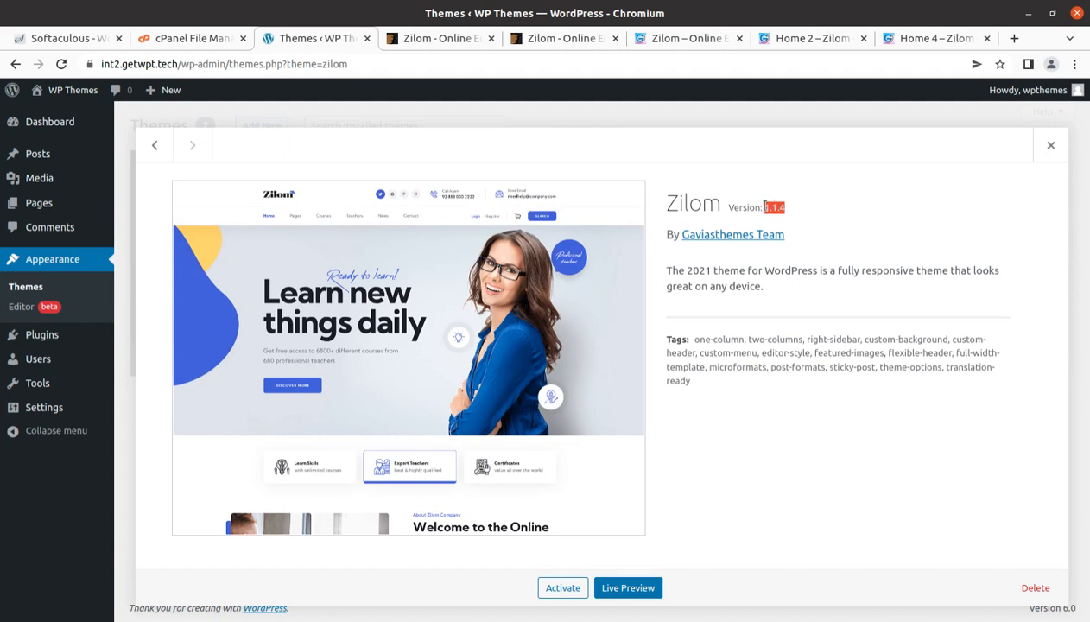
pyautogui.click(792, 244)
pyautogui.moveTo(786, 210); pyautogui.dragTo(728, 212)
pyautogui.click(863, 235)
pyautogui.click(554, 587)
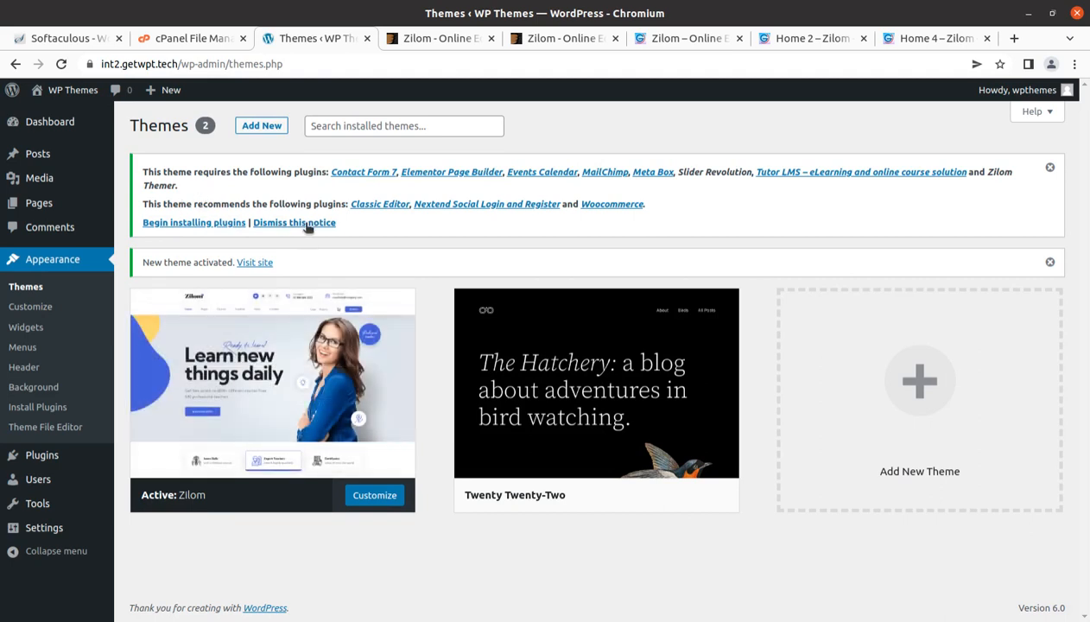
# - Read the theme's plugin notice, begin installing the plugins, and look through the Install Required Plugins list
pyautogui.moveTo(386, 228); pyautogui.dragTo(141, 203)
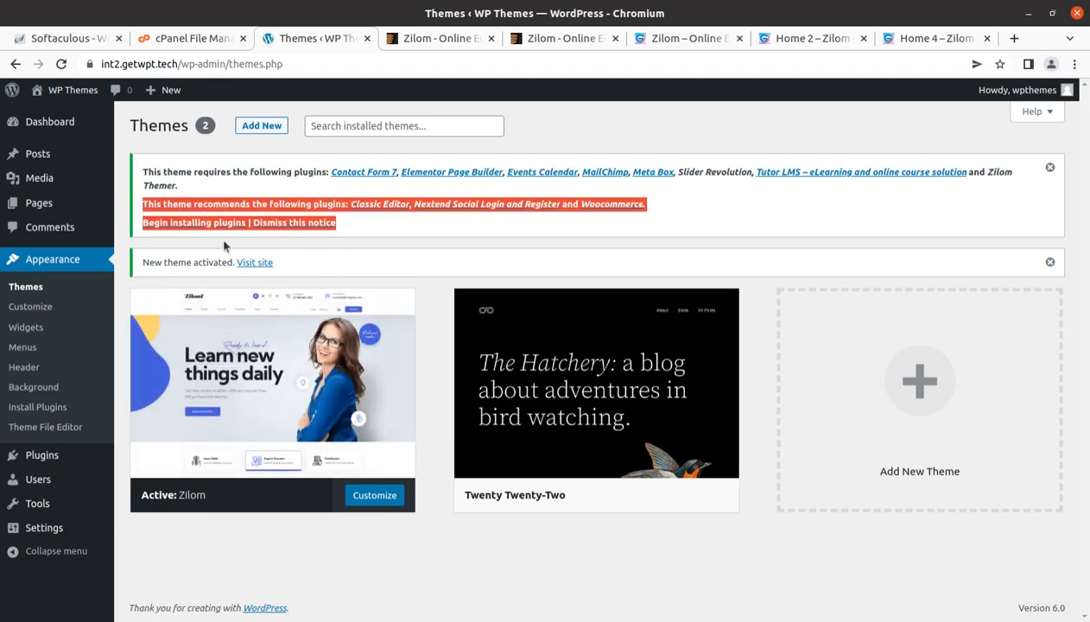
pyautogui.click(197, 224)
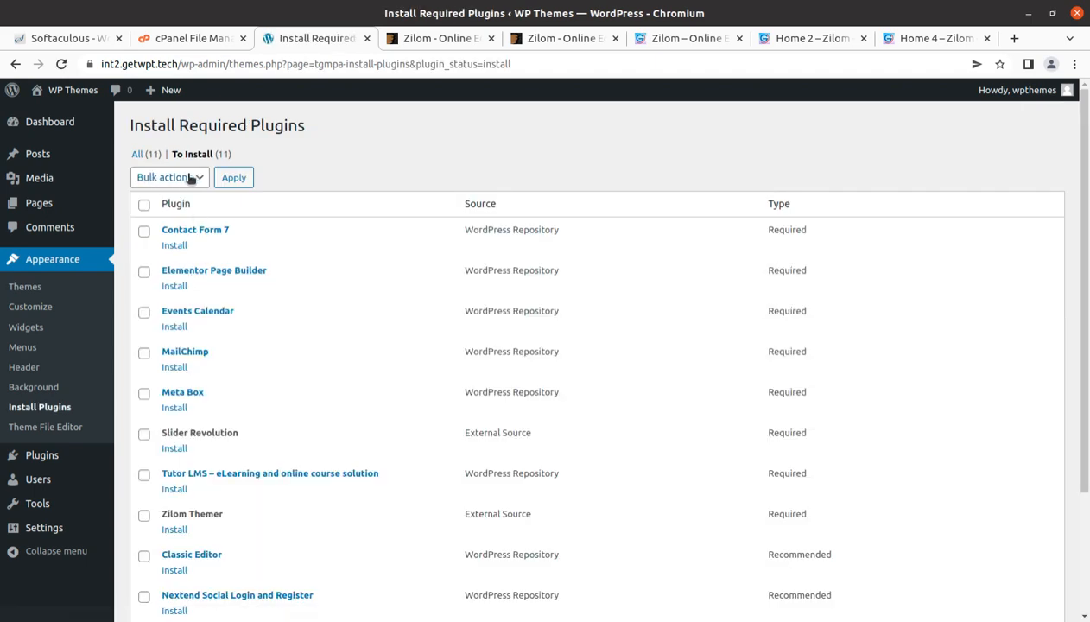
pyautogui.scroll(-5, 234, 314)
pyautogui.scroll(5, 236, 316)
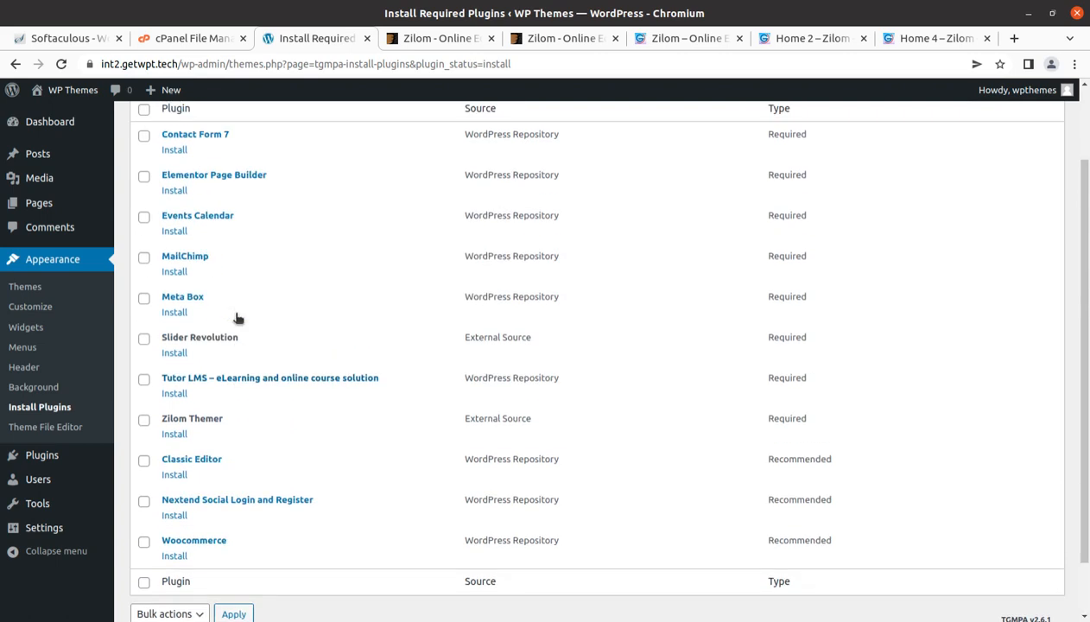
# - Review the Elementor Page Builder, Contact Form 7, Slider Revolution, Tutor LMS and Zilom Themer entries in the plugin list
pyautogui.moveTo(272, 273); pyautogui.dragTo(147, 272)
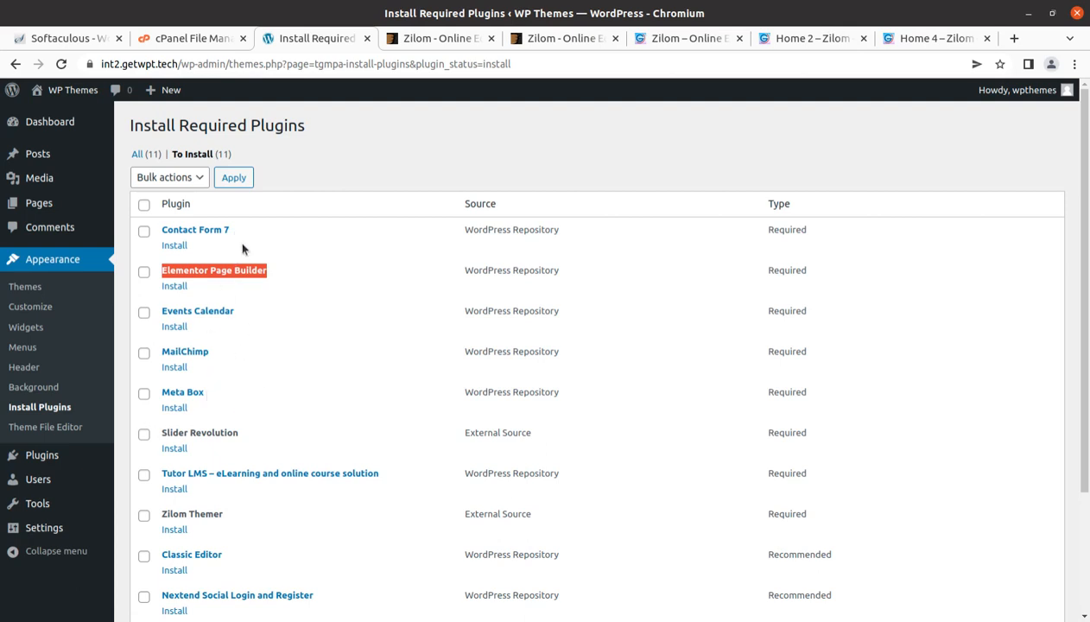
pyautogui.moveTo(241, 228); pyautogui.dragTo(157, 232)
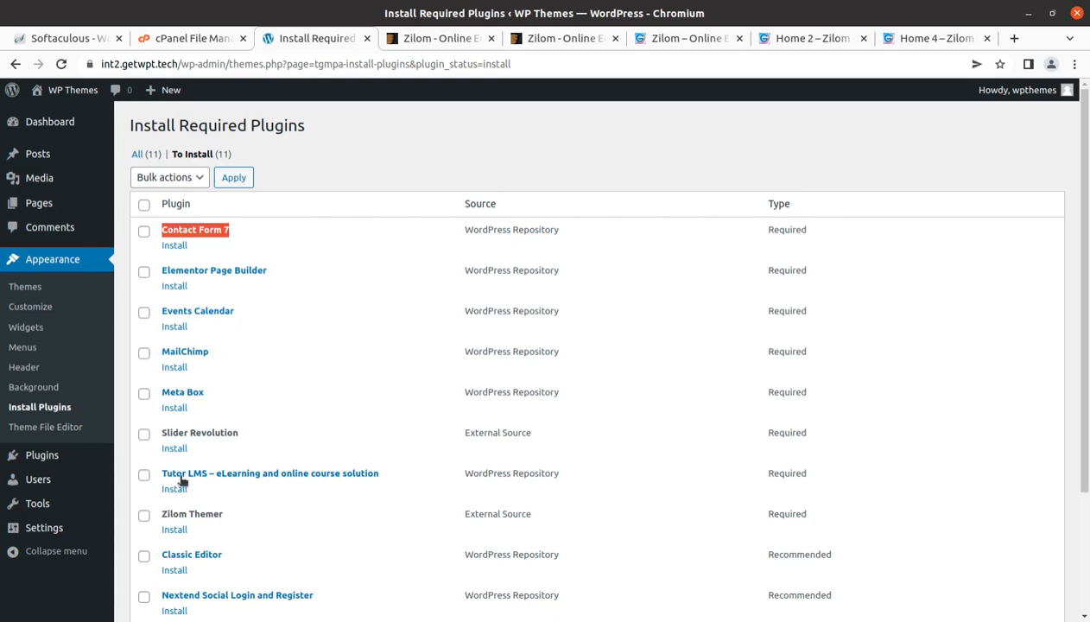
pyautogui.scroll(-1, 220, 466)
pyautogui.scroll(-1, 220, 467)
pyautogui.moveTo(249, 329); pyautogui.dragTo(158, 322)
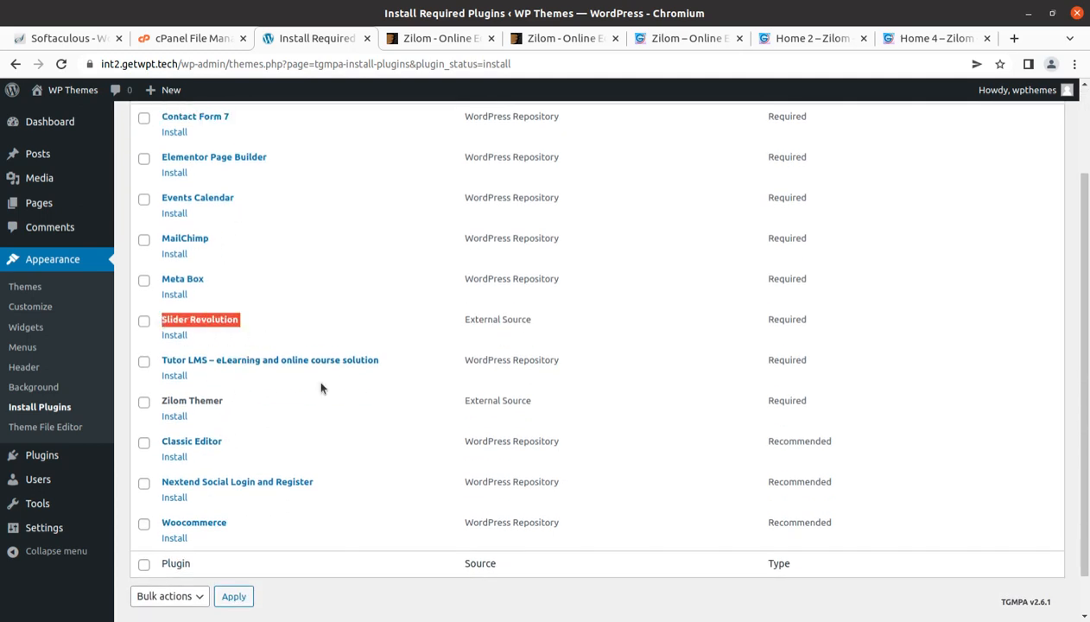
pyautogui.moveTo(389, 368); pyautogui.dragTo(174, 359)
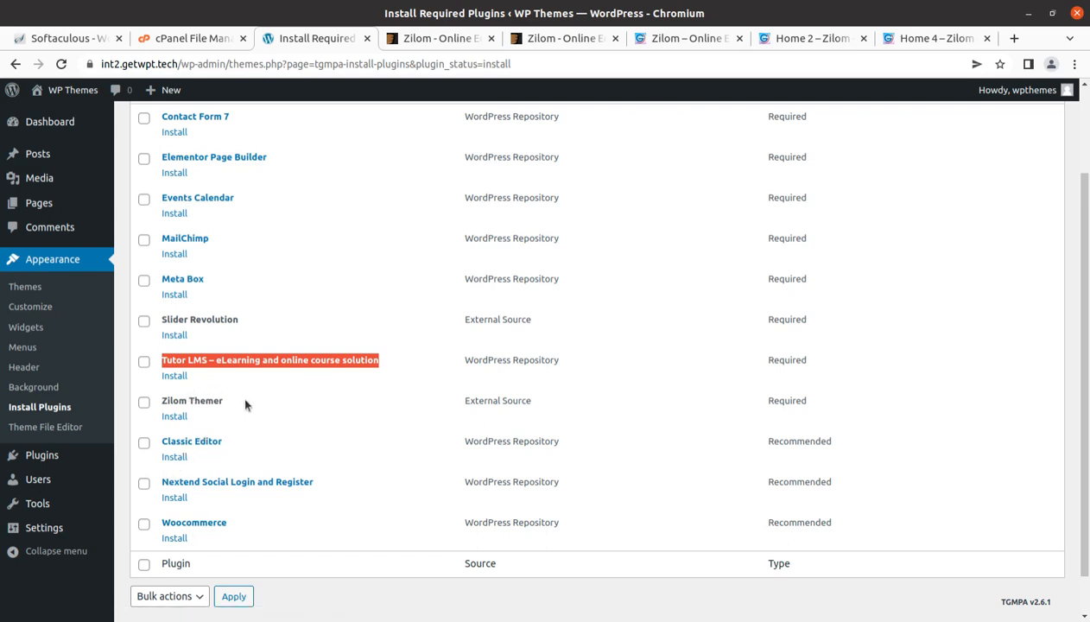
pyautogui.moveTo(226, 401); pyautogui.dragTo(148, 403)
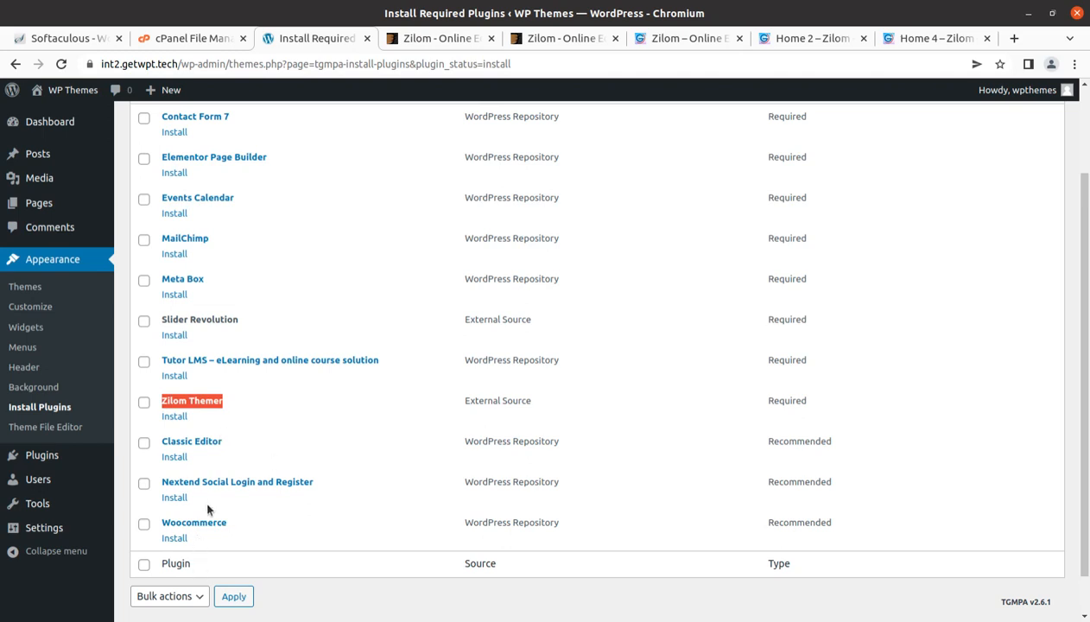
# - Select all the listed plugins, install them in bulk, and return to the required plugins installer
pyautogui.scroll(2, 207, 500)
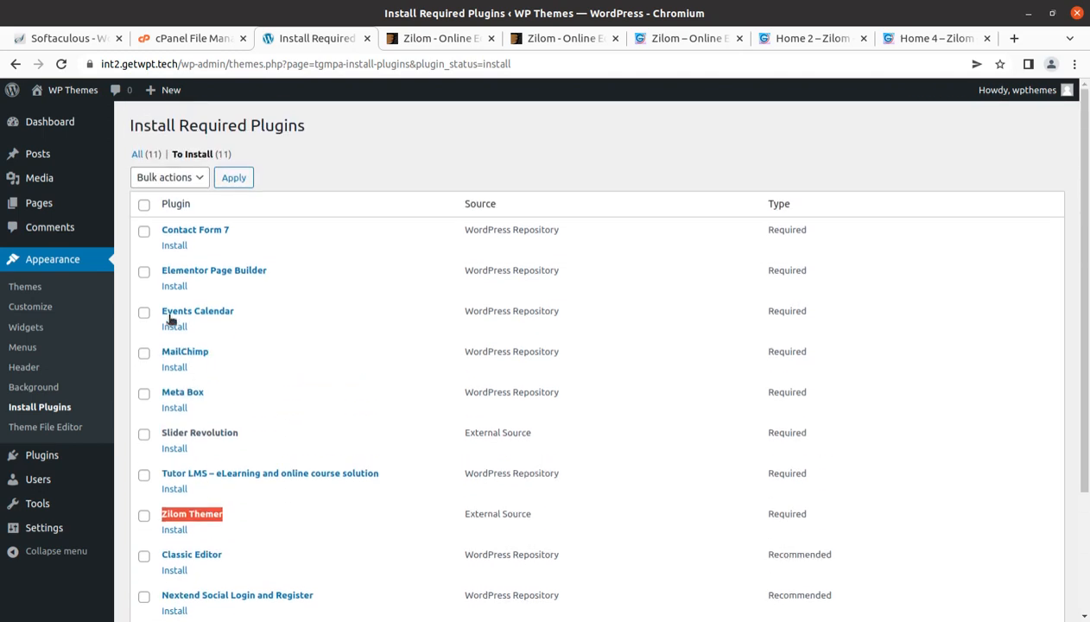
pyautogui.click(143, 206)
pyautogui.click(183, 179)
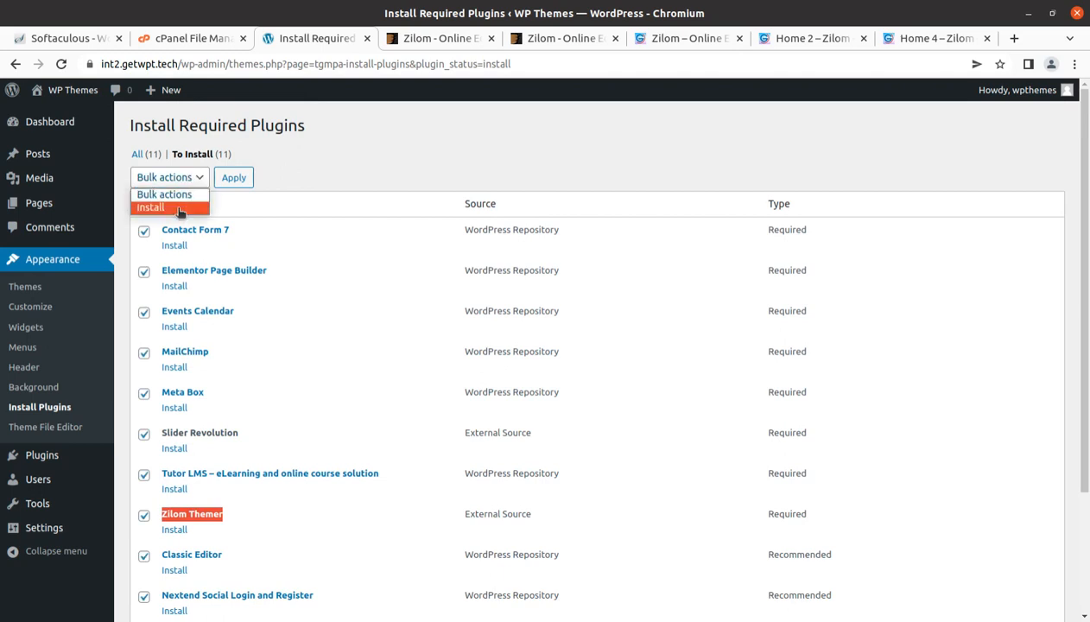
pyautogui.click(179, 208)
pyautogui.click(239, 177)
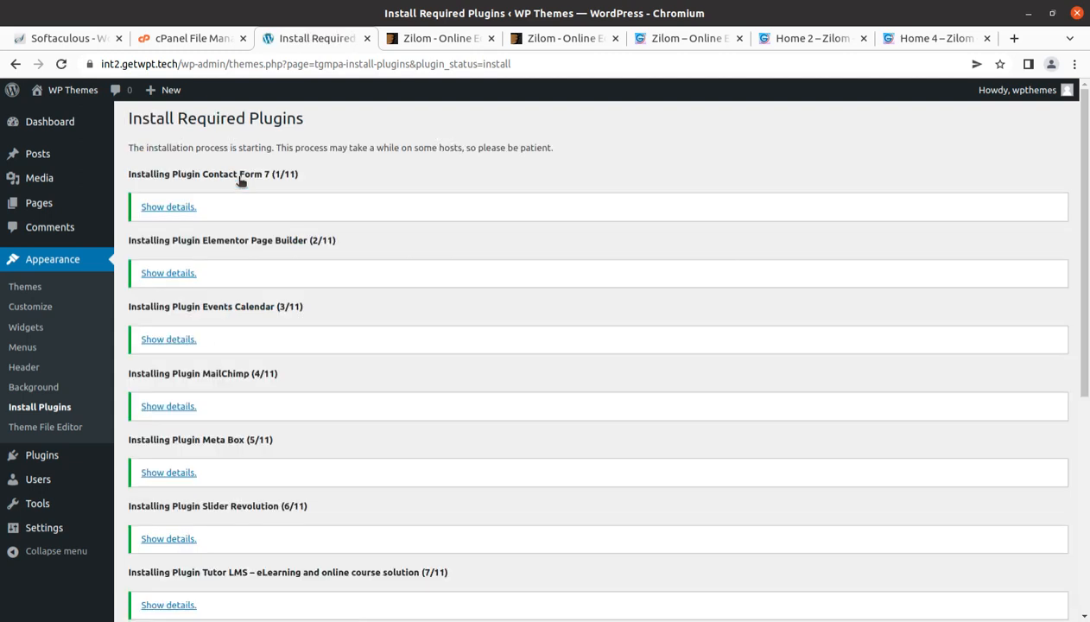
pyautogui.scroll(-5, 275, 240)
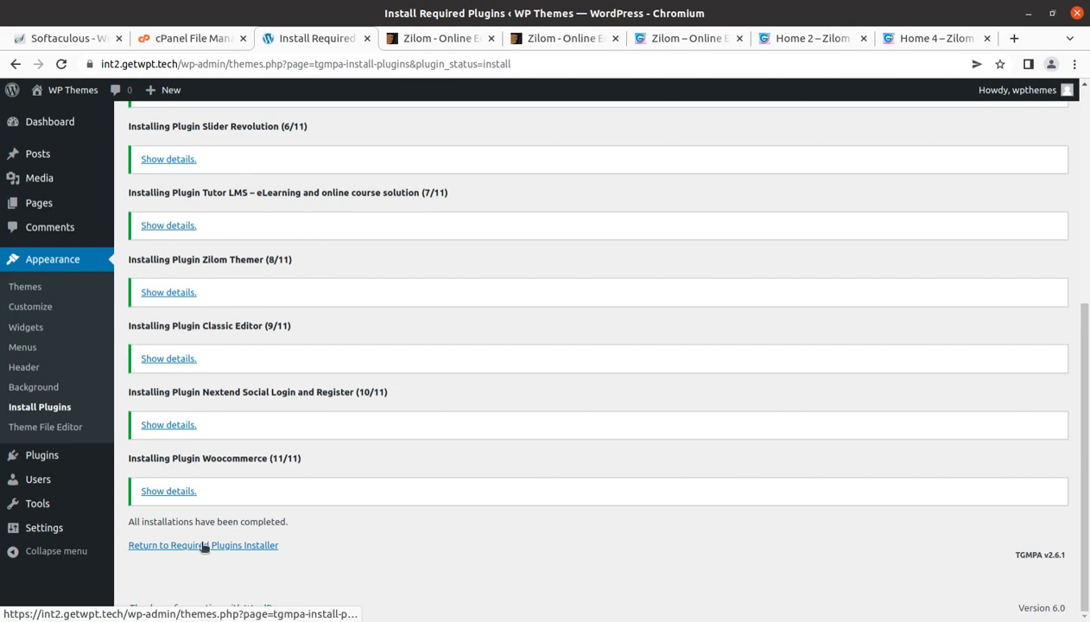
pyautogui.click(206, 546)
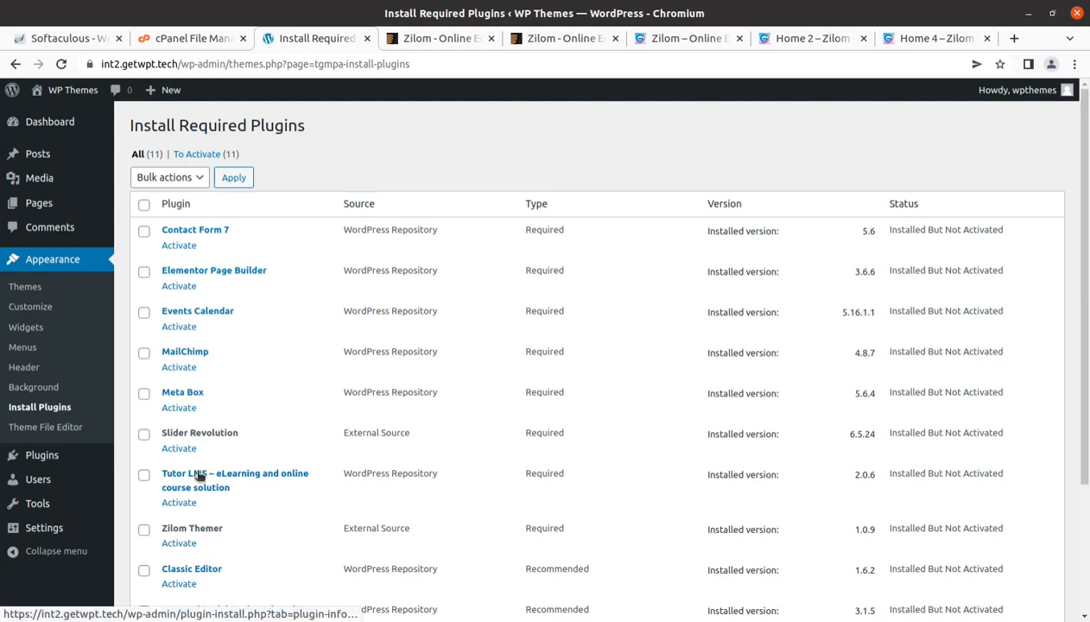
# - Look through the list of installed plugins, select all of them, and activate them in bulk
pyautogui.scroll(-3, 205, 474)
pyautogui.scroll(-1, 197, 475)
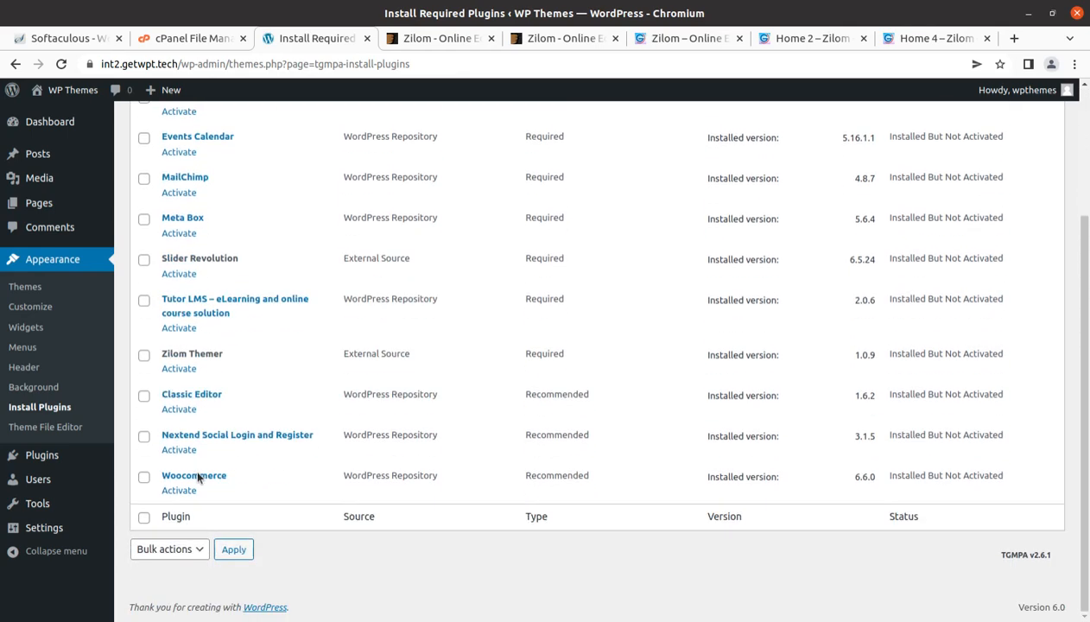
pyautogui.scroll(3, 197, 475)
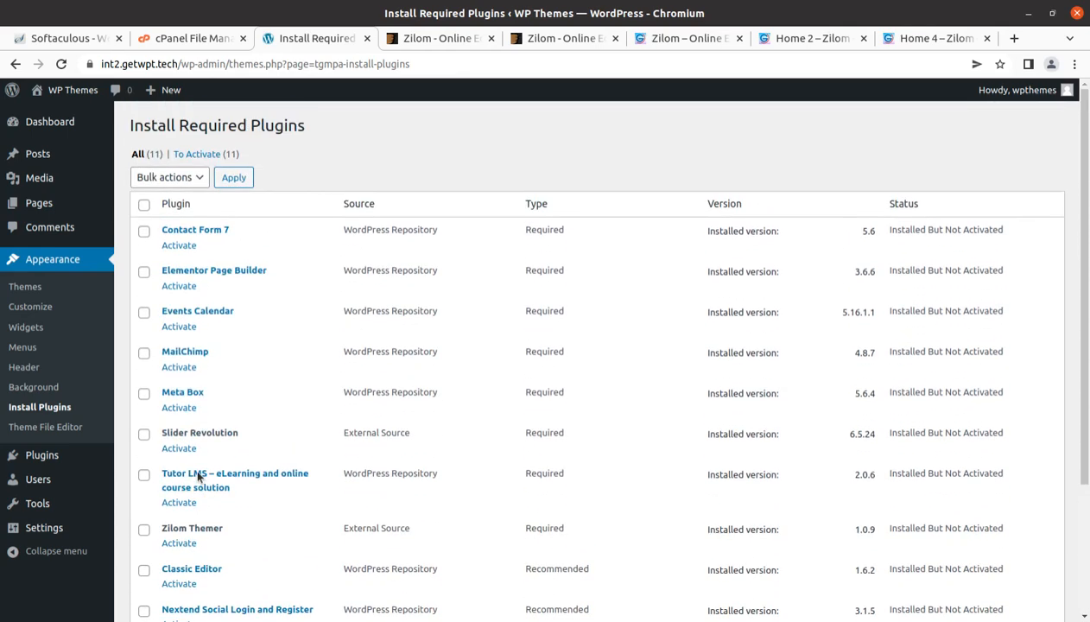
pyautogui.click(144, 204)
pyautogui.click(168, 177)
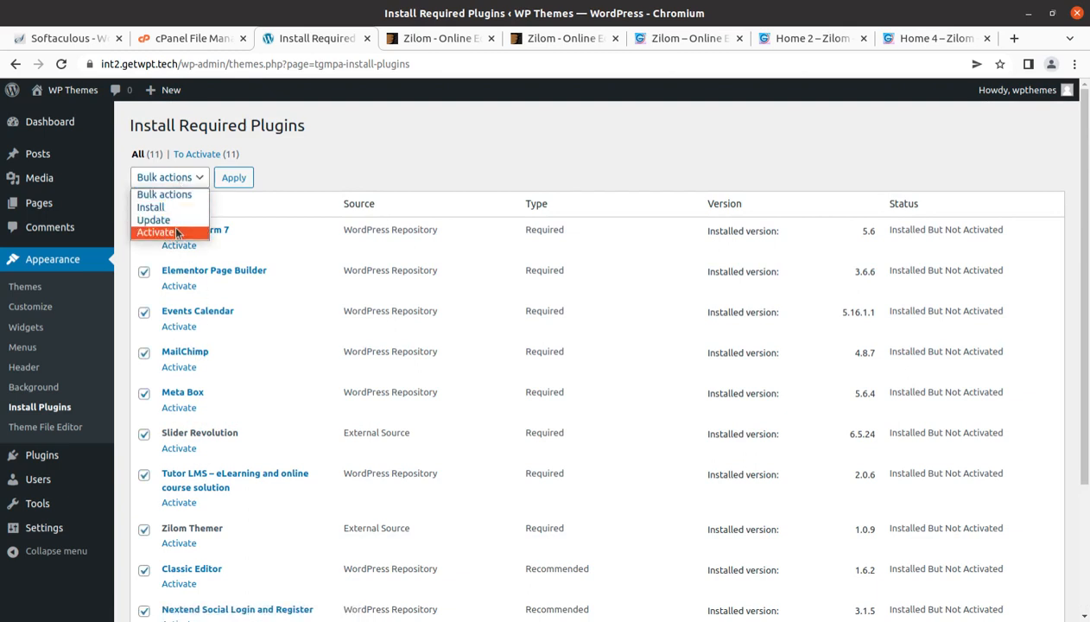
pyautogui.click(155, 231)
pyautogui.click(228, 178)
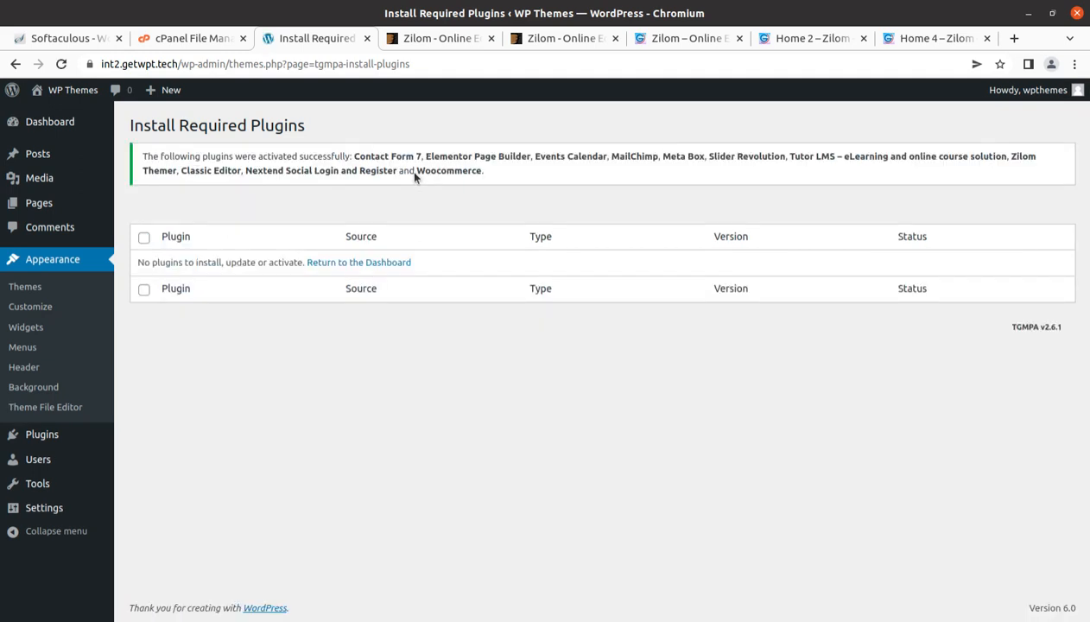
# - Go to the WordPress dashboard, close the Elementor getting-started setup, and look through the admin menu entries
pyautogui.click(49, 121)
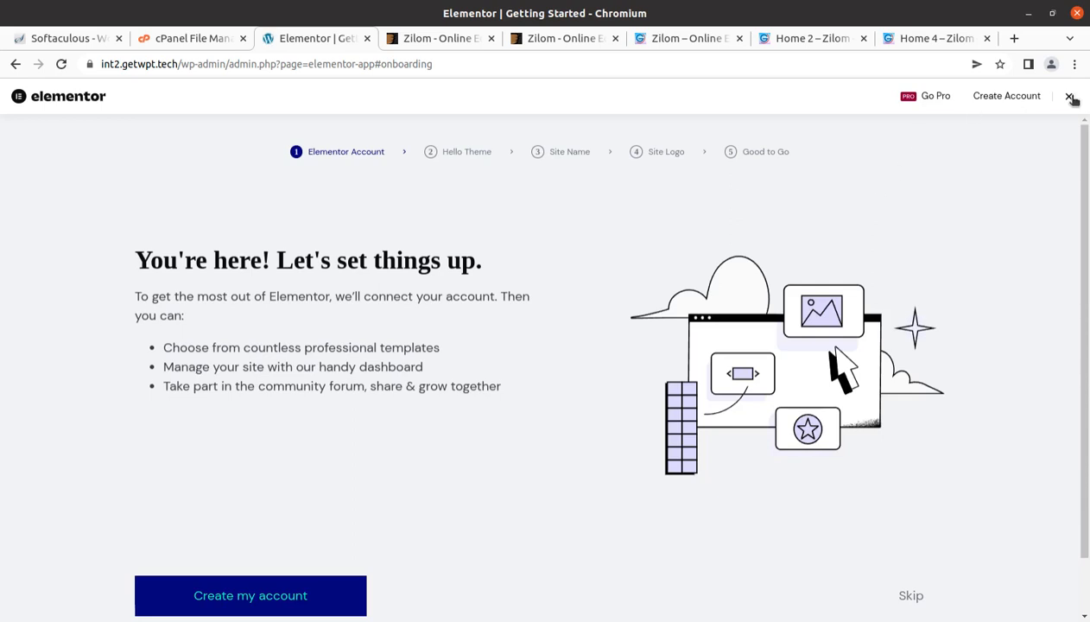
pyautogui.click(1069, 97)
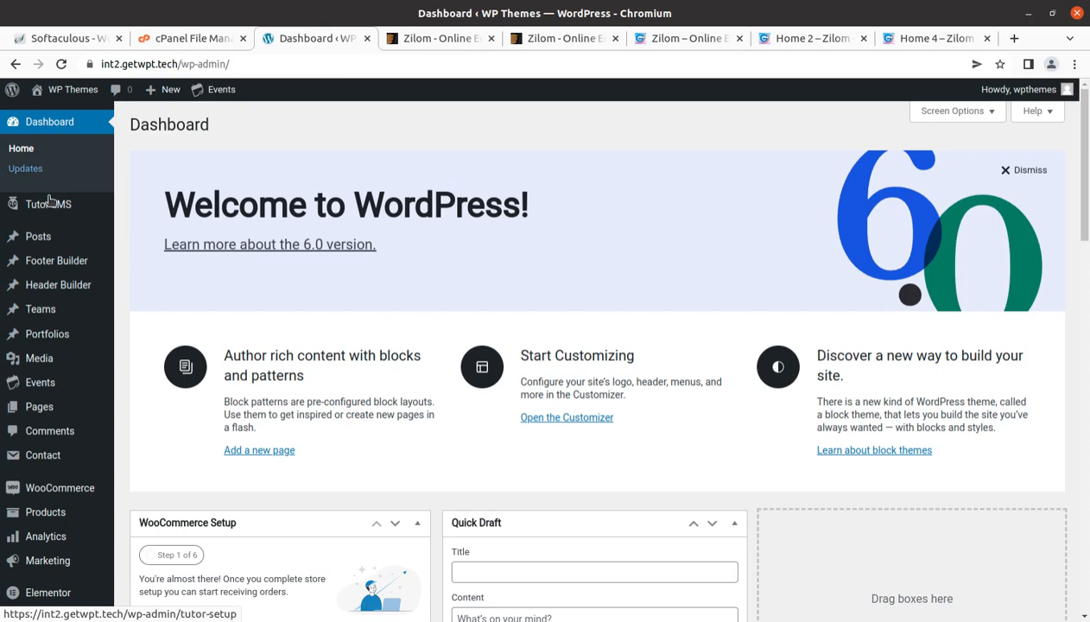
pyautogui.scroll(-3, 50, 259)
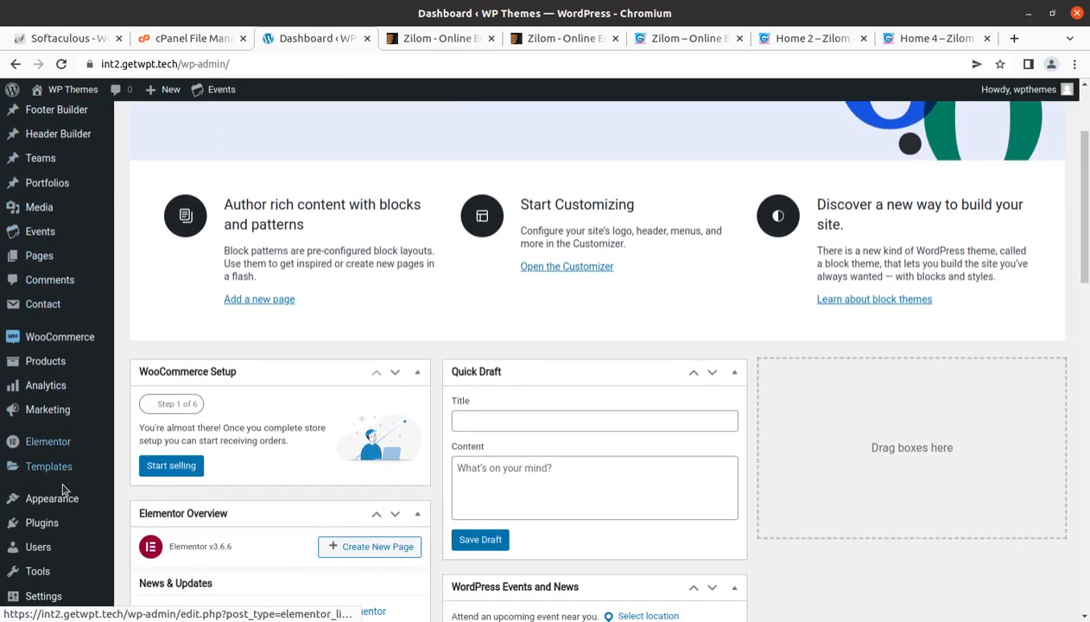
pyautogui.scroll(-5, 62, 490)
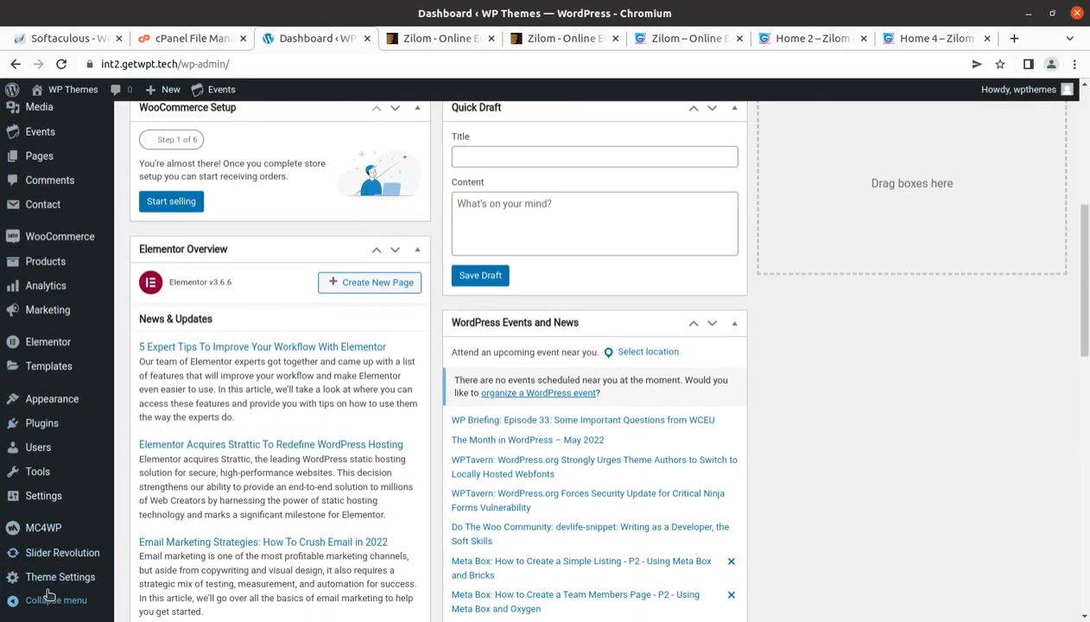
pyautogui.scroll(4, 52, 578)
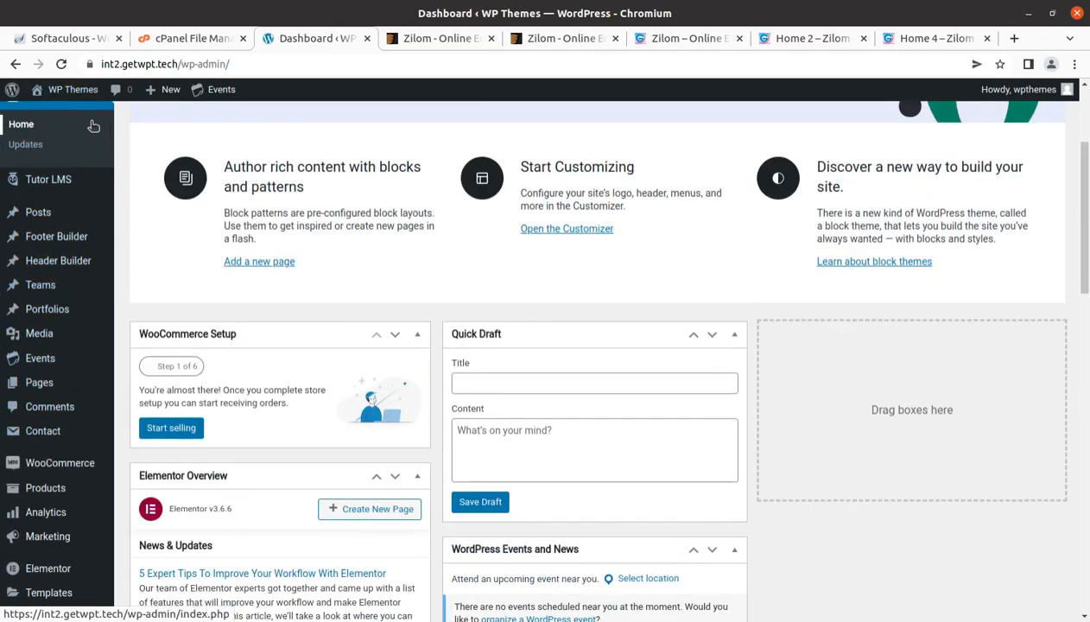
pyautogui.scroll(3, 93, 126)
# - Open the site's front end in a new tab and look over its current homepage down to the footer
pyautogui.moveTo(60, 91)
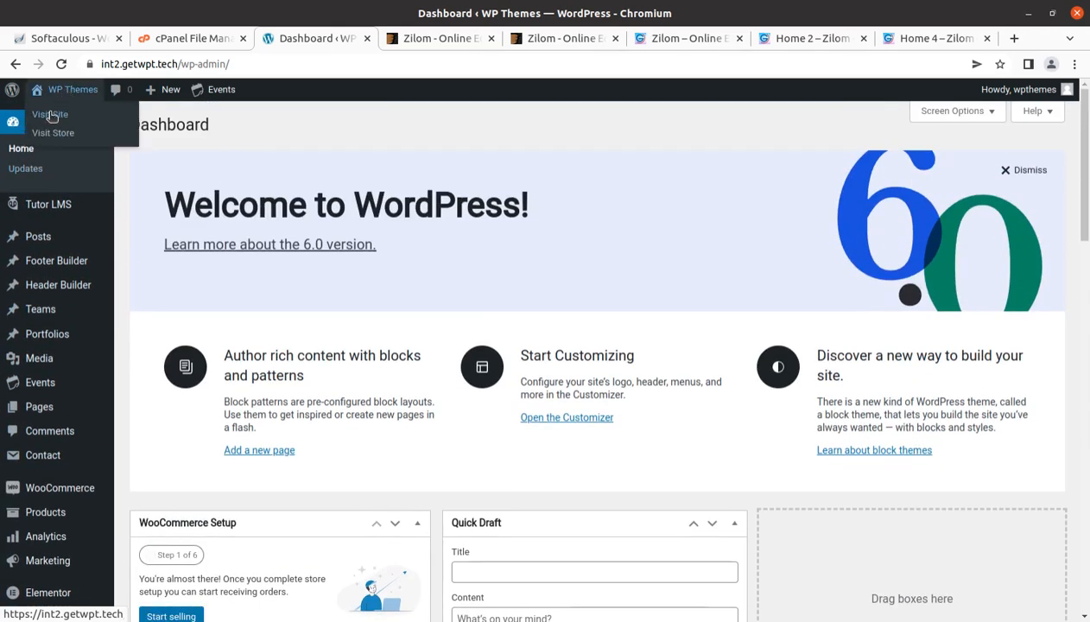
pyautogui.middleClick(52, 115)
pyautogui.click(360, 40)
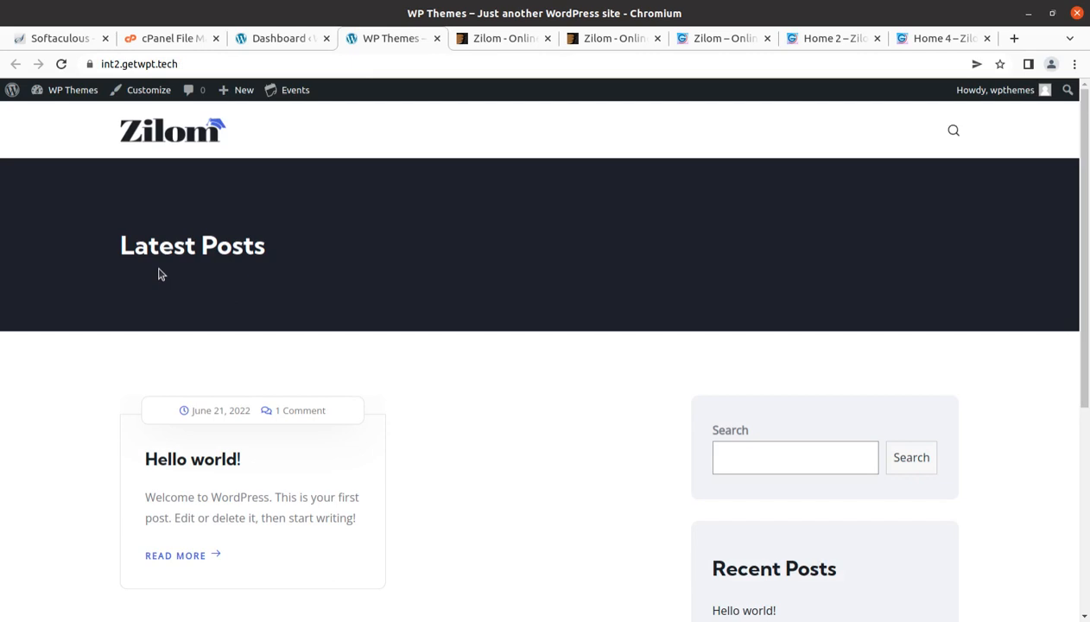
pyautogui.scroll(-5, 158, 273)
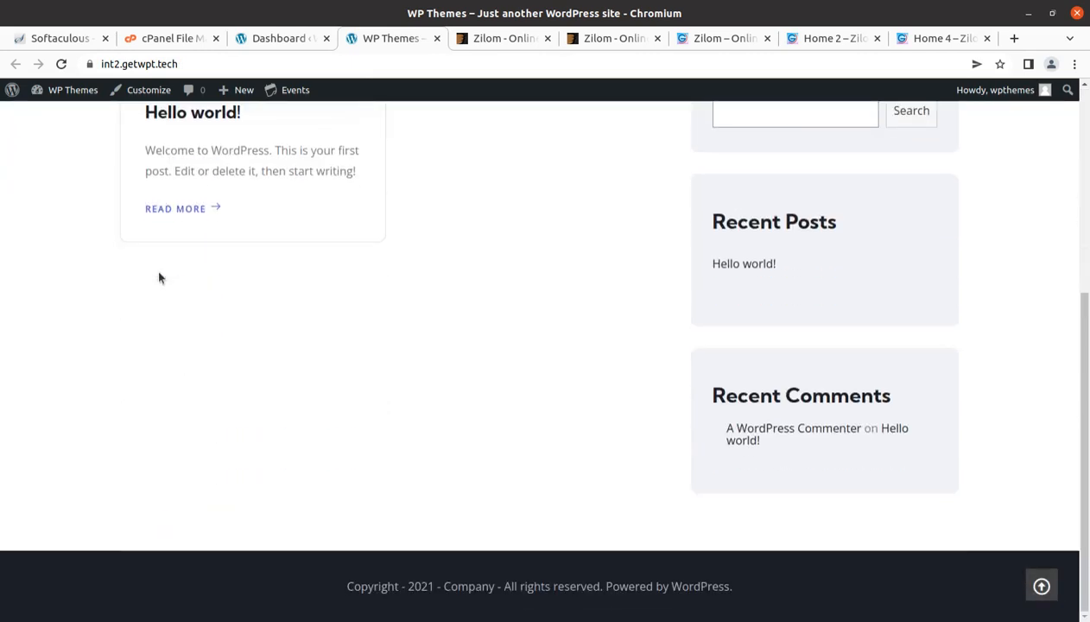
pyautogui.scroll(5, 158, 277)
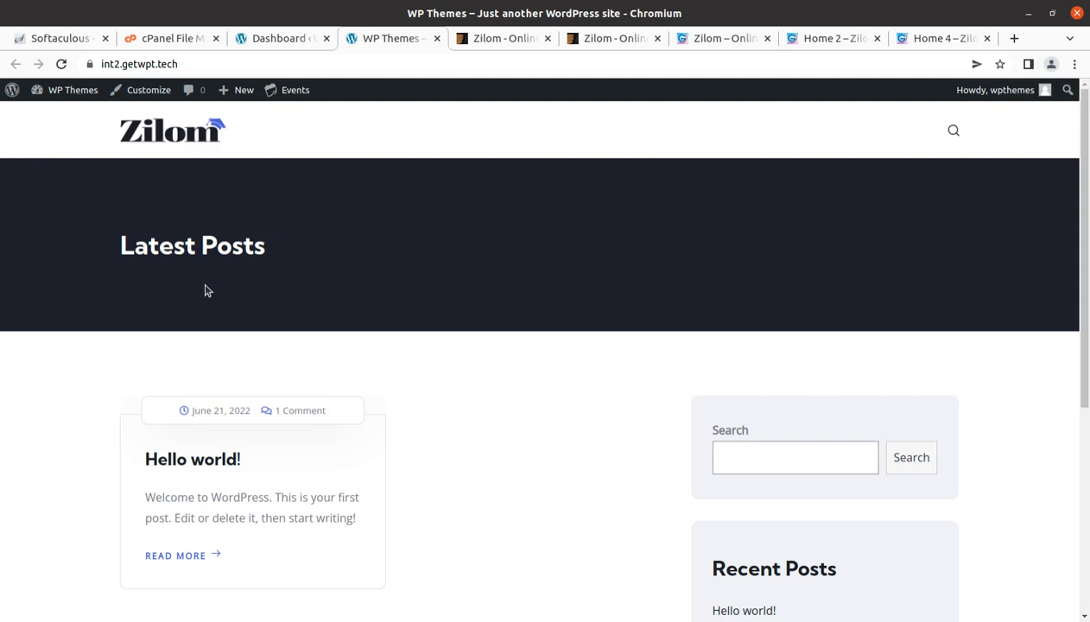
# - Examine the Zilom preview site's main, Home 2 and Home 4 demo pages for comparison with the new site
pyautogui.click(714, 44)
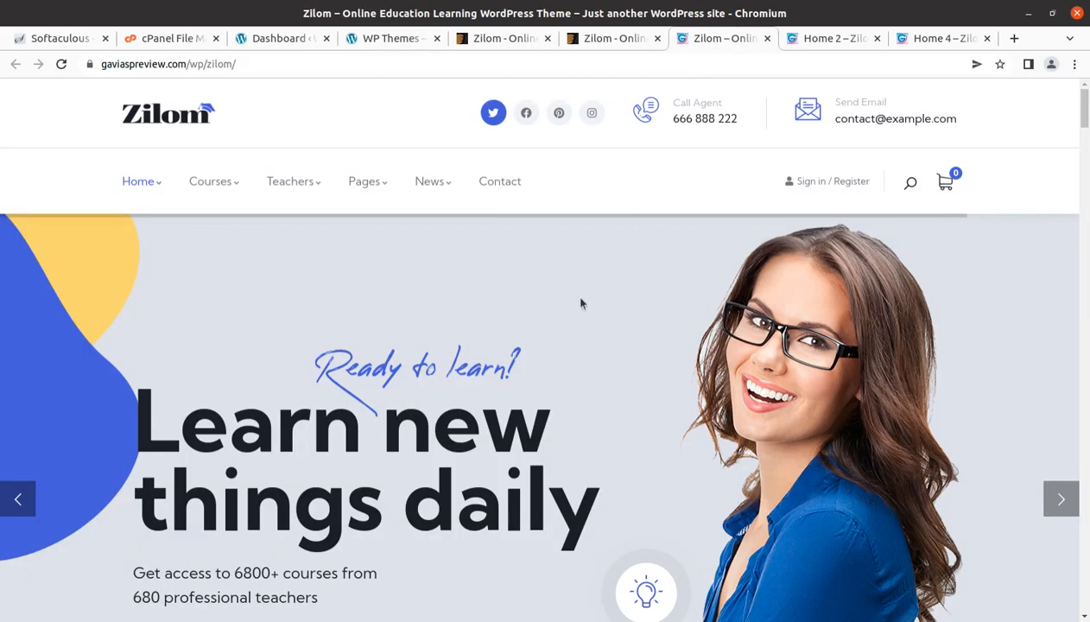
pyautogui.scroll(-10, 578, 301)
pyautogui.scroll(5, 784, 207)
pyautogui.click(831, 38)
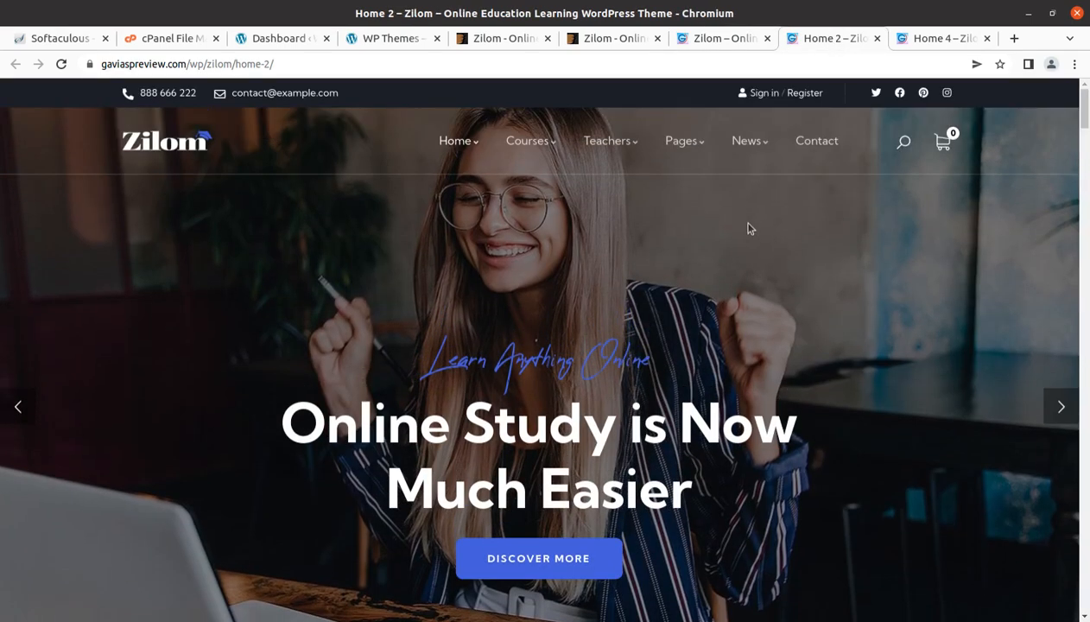
pyautogui.click(937, 38)
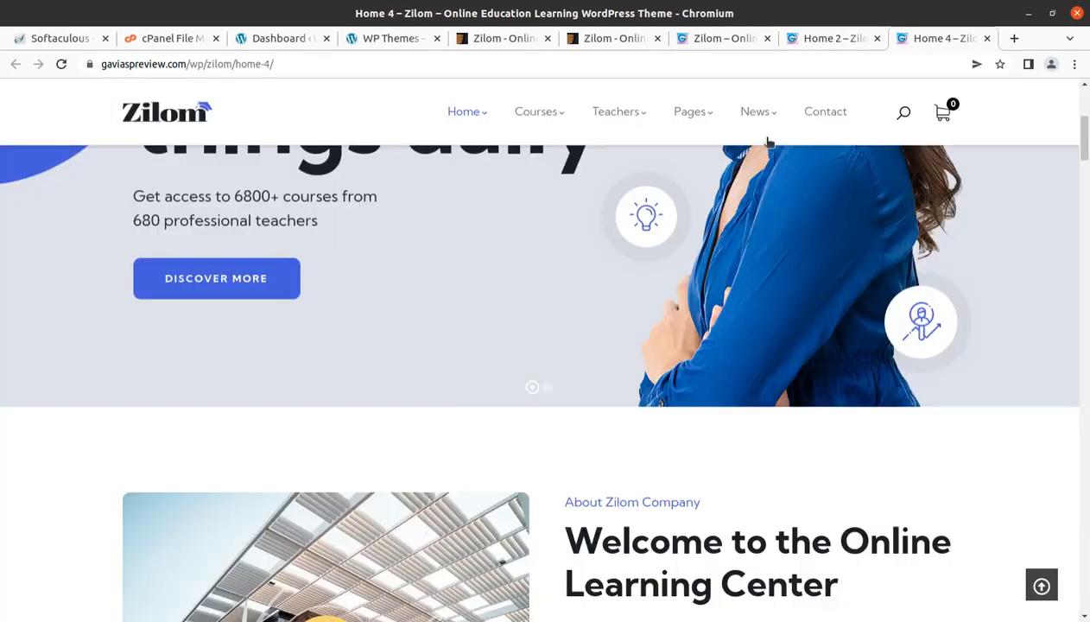
pyautogui.scroll(4, 555, 364)
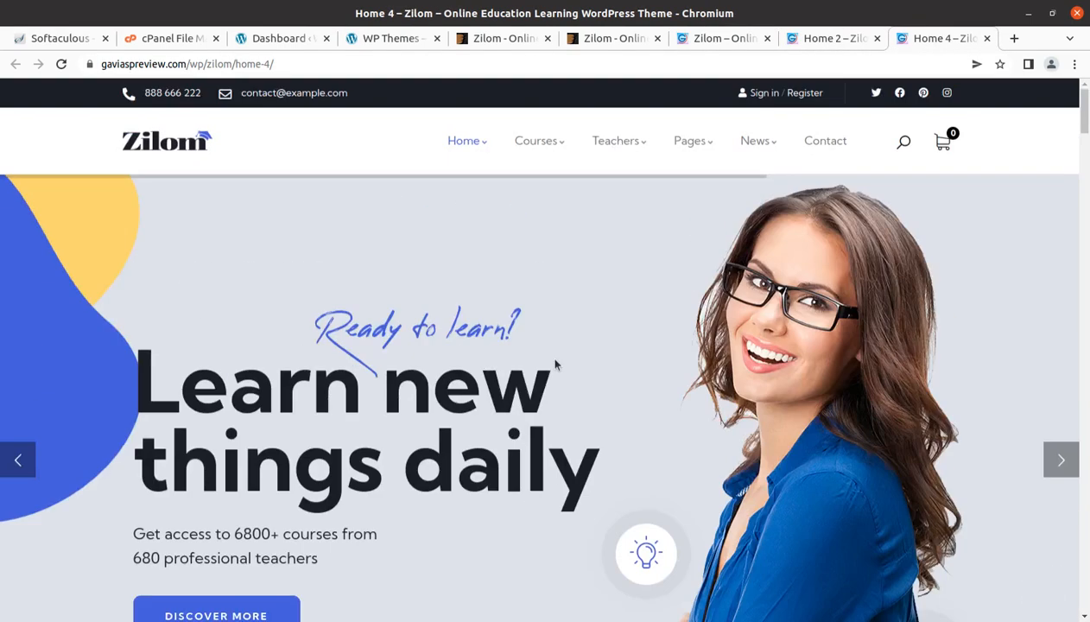
pyautogui.scroll(-10, 555, 364)
pyautogui.scroll(-5, 518, 347)
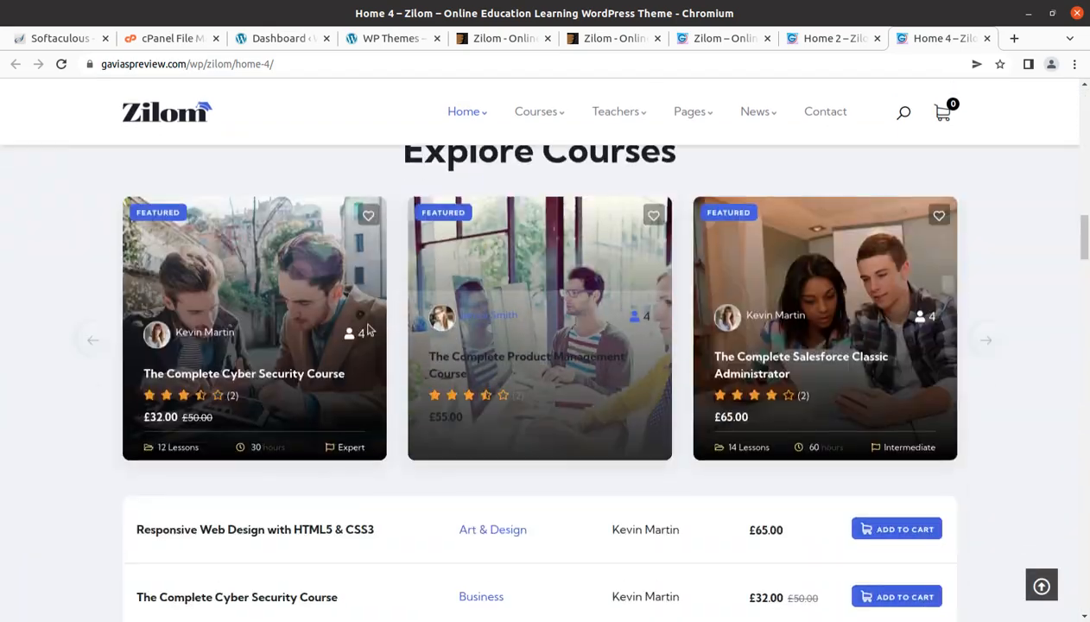
pyautogui.scroll(5, 357, 312)
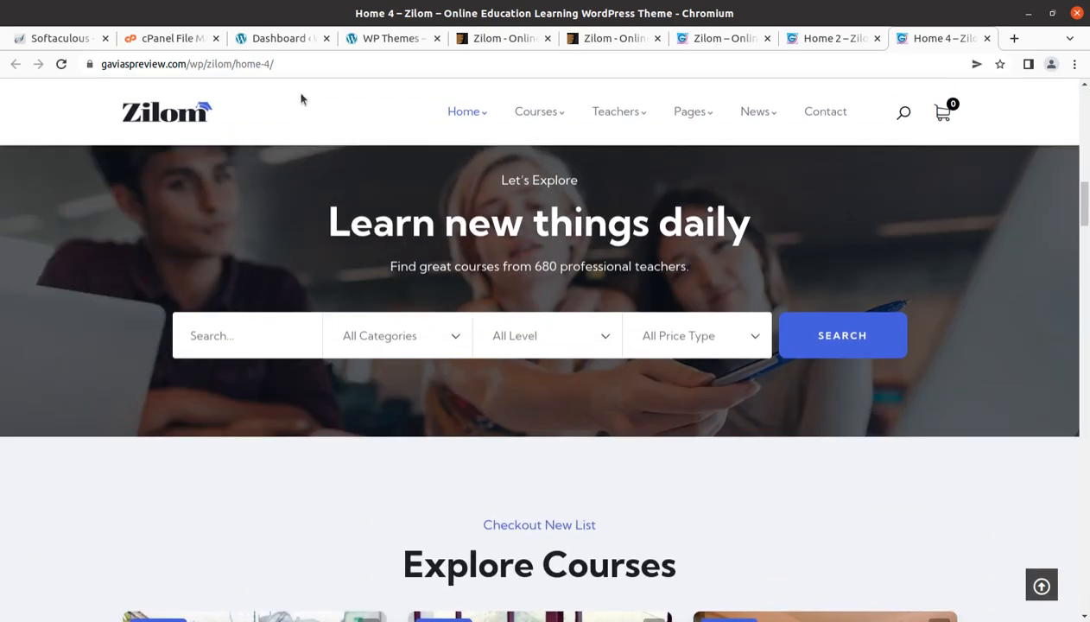
# - Return to the WordPress dashboard, look through the admin menu, and open the Demo Importer in the Zilom theme settings
pyautogui.click(275, 38)
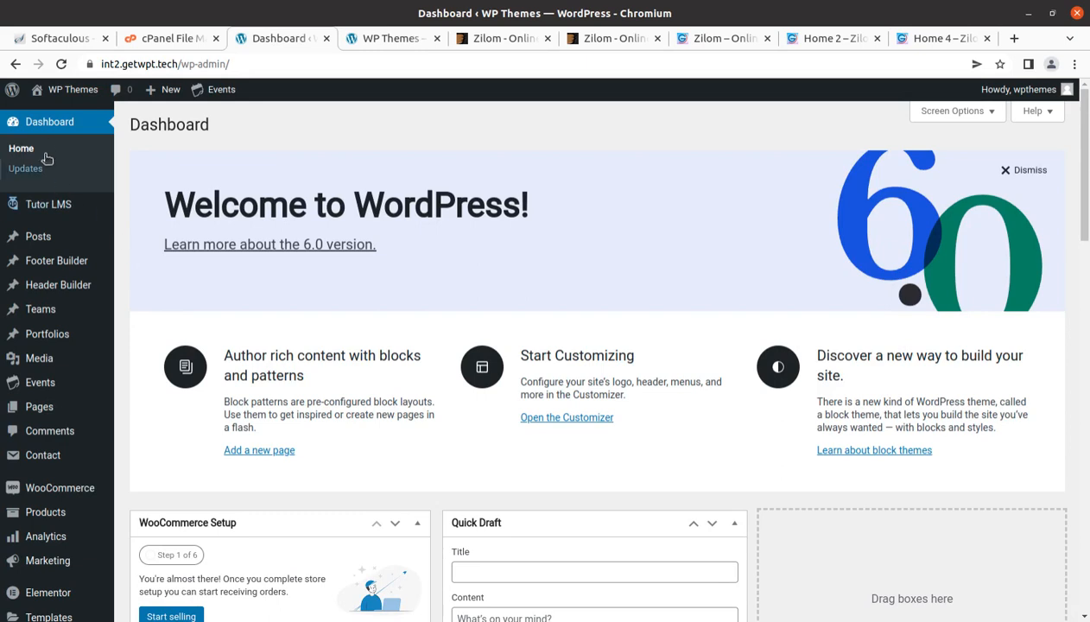
pyautogui.scroll(-1, 41, 297)
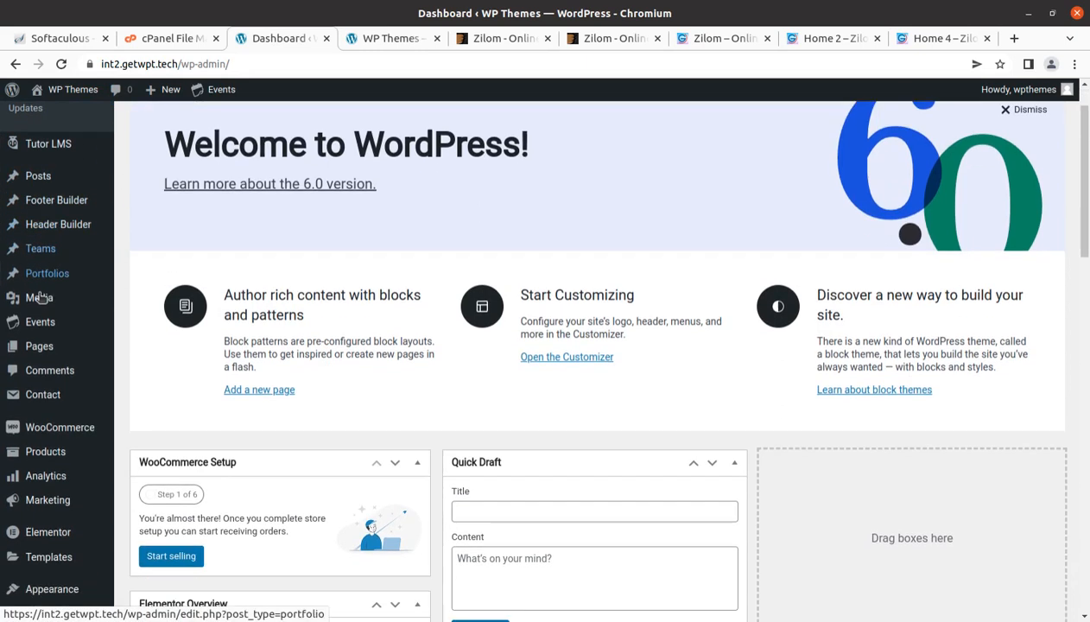
pyautogui.scroll(-2, 40, 518)
pyautogui.moveTo(45, 524)
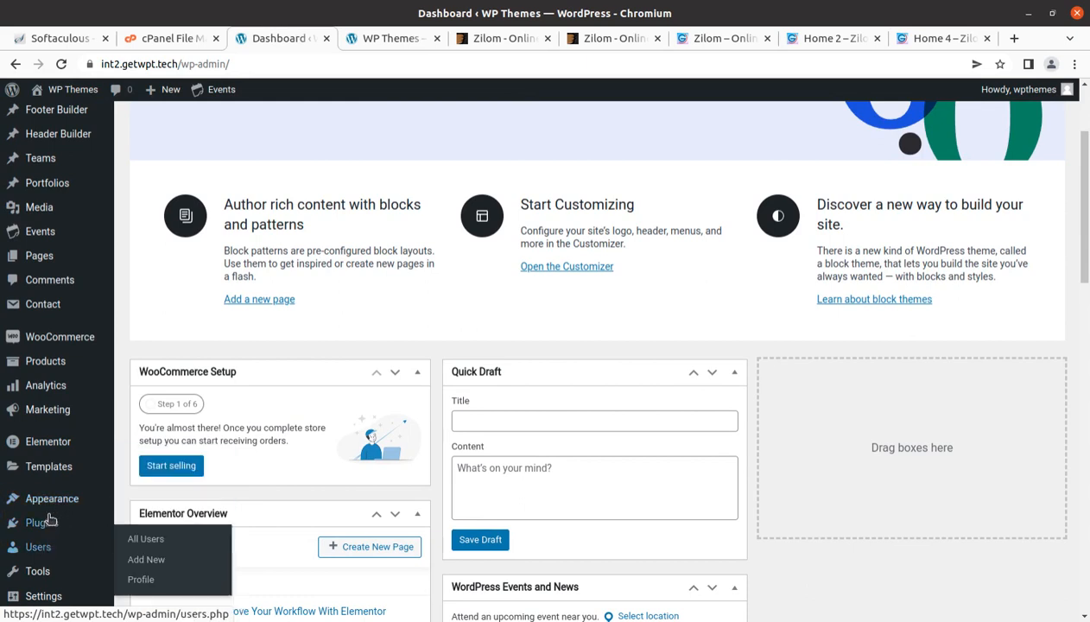
pyautogui.moveTo(46, 336)
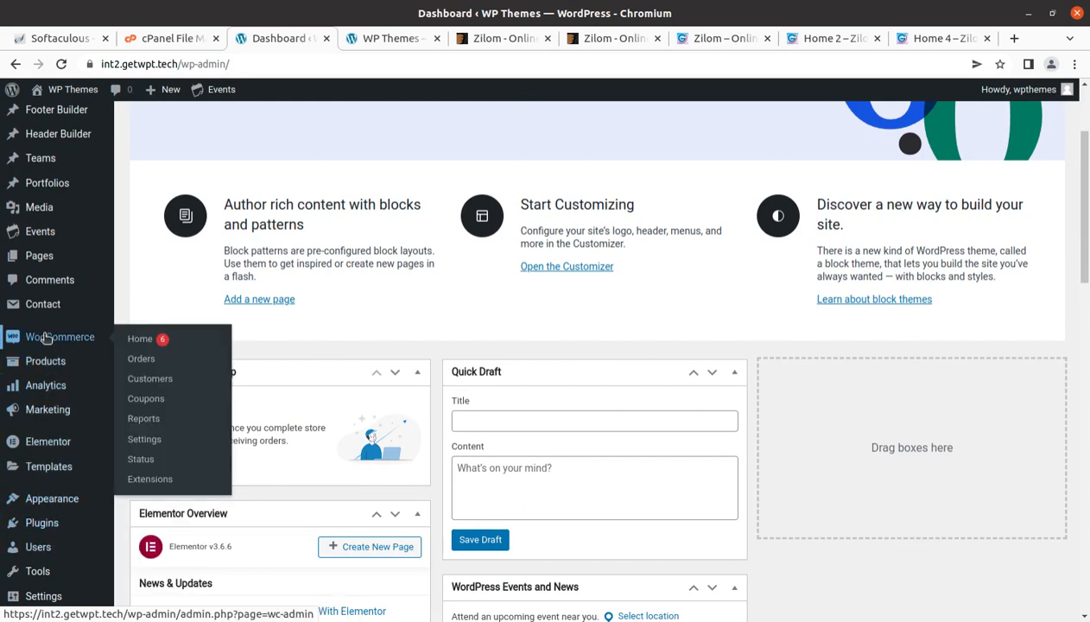
pyautogui.scroll(2, 47, 337)
pyautogui.scroll(-3, 42, 380)
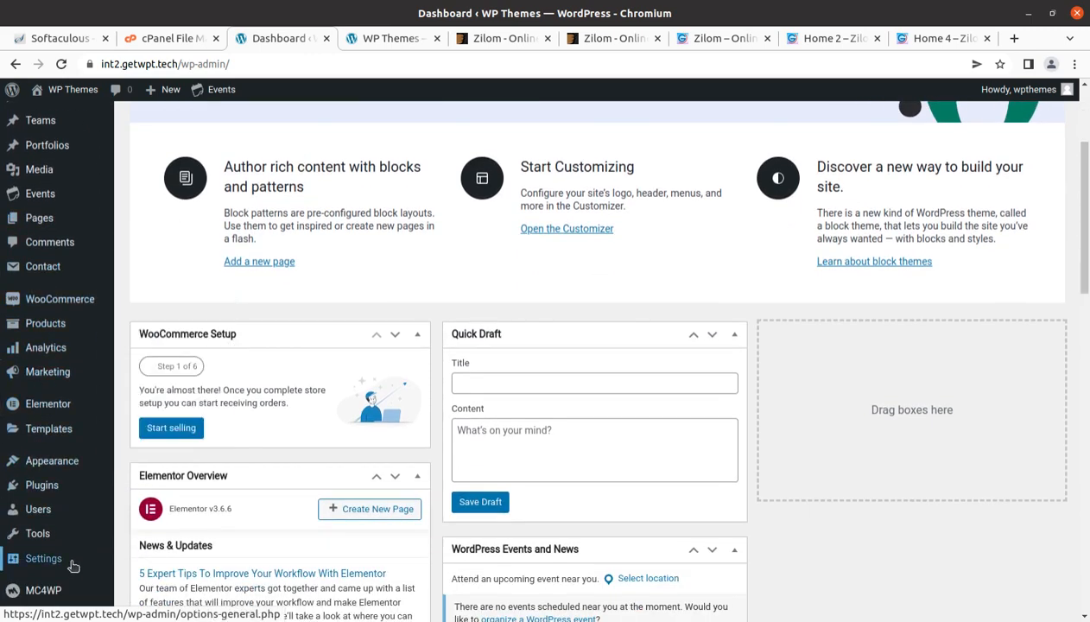
pyautogui.moveTo(61, 553)
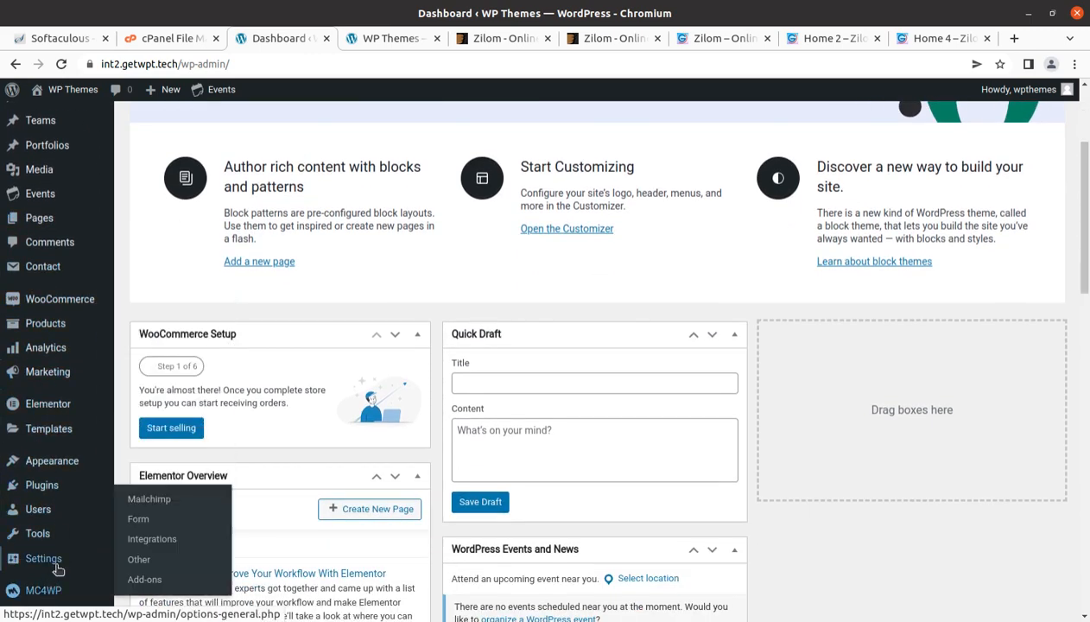
pyautogui.scroll(-4, 57, 566)
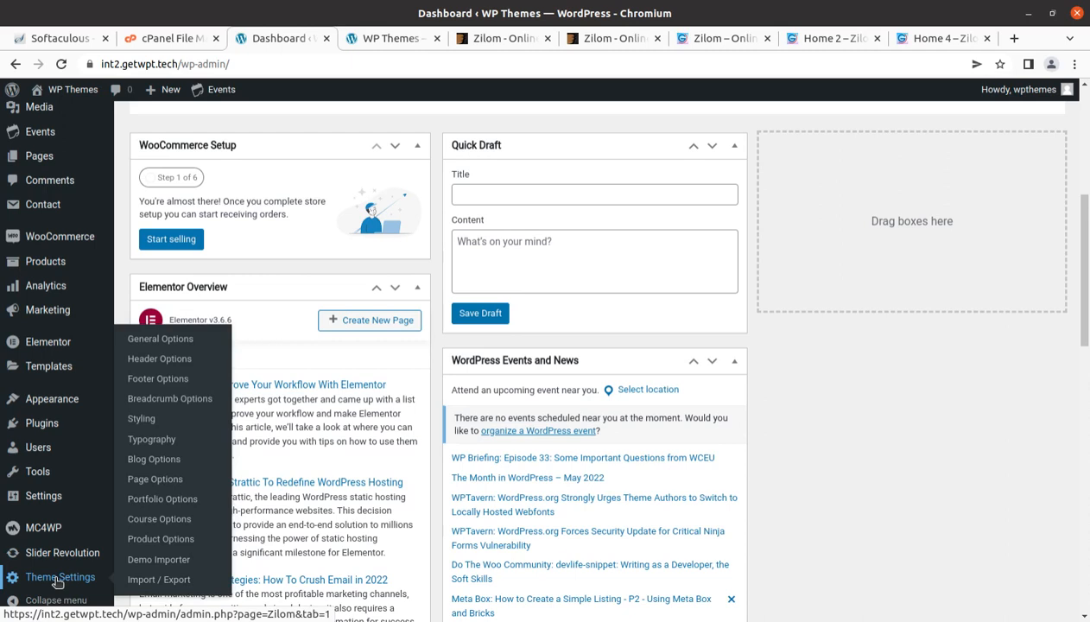
pyautogui.click(161, 563)
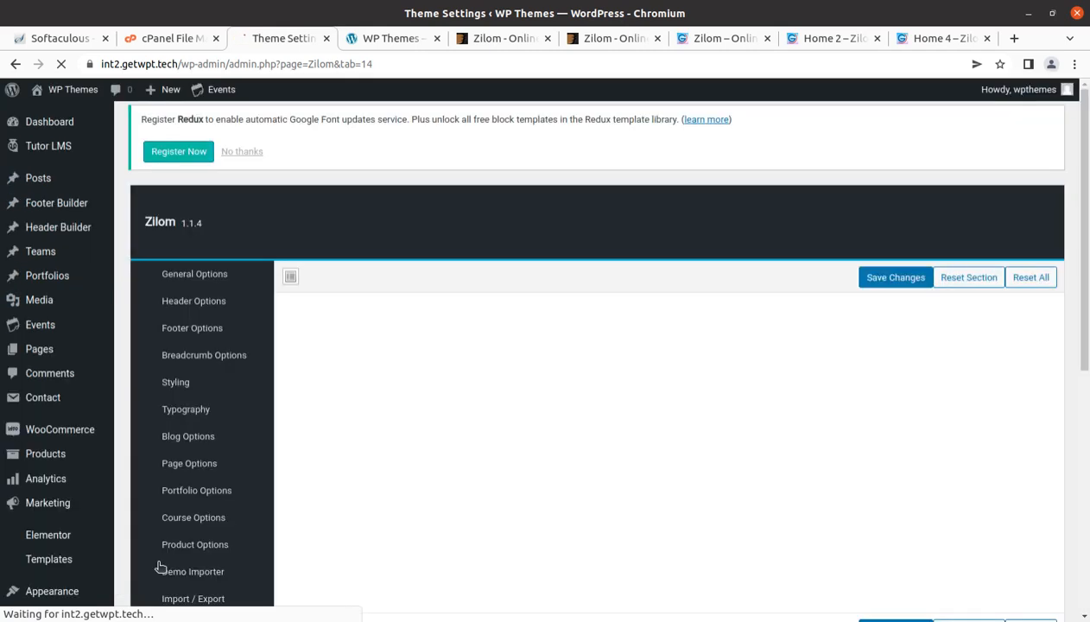
pyautogui.scroll(-1, 788, 513)
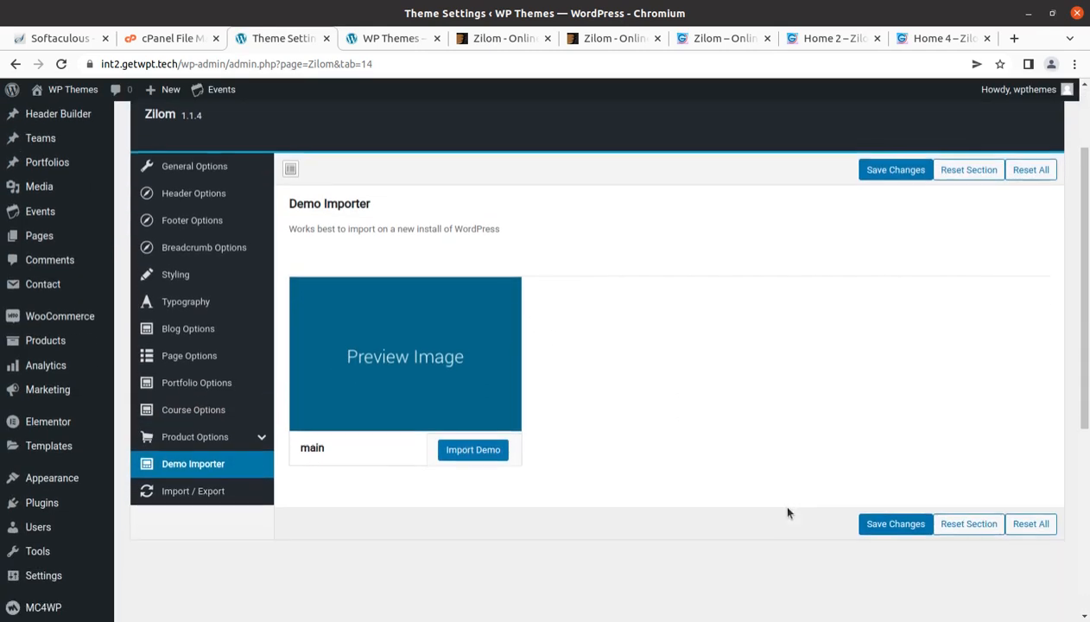
pyautogui.click(358, 457)
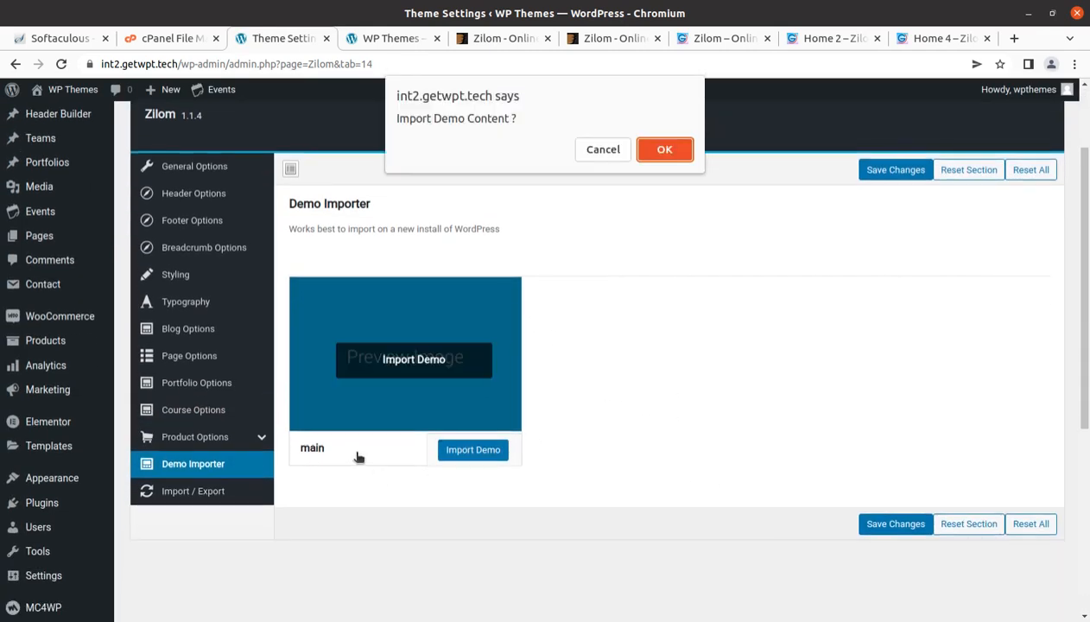
pyautogui.click(589, 154)
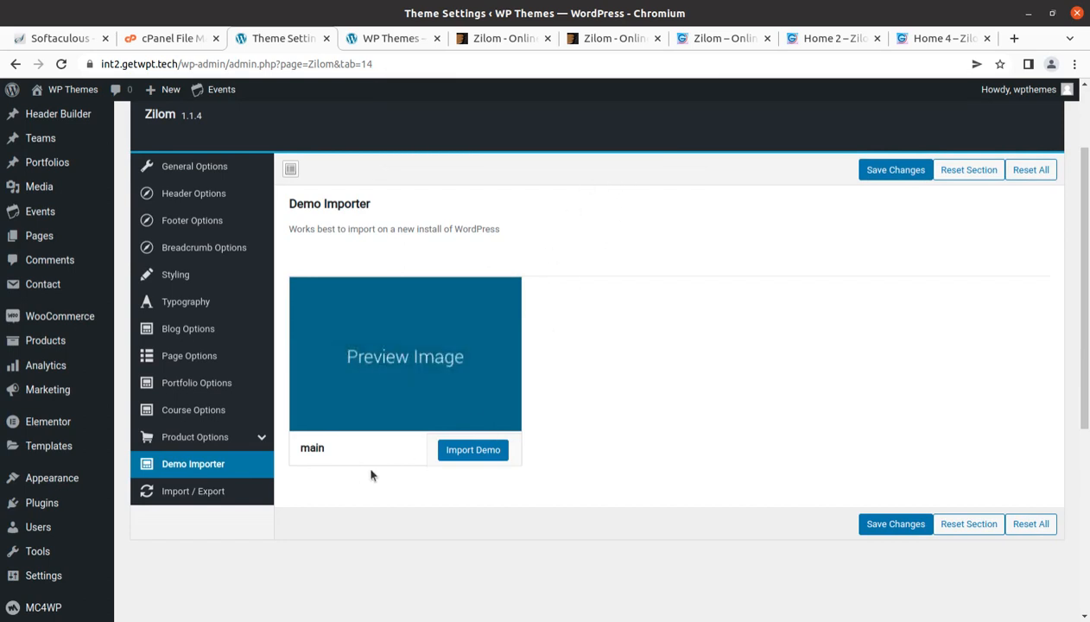
# - Start and confirm the import of the "main" demo, and open the Media Library in a new tab
pyautogui.click(461, 458)
pyautogui.click(661, 151)
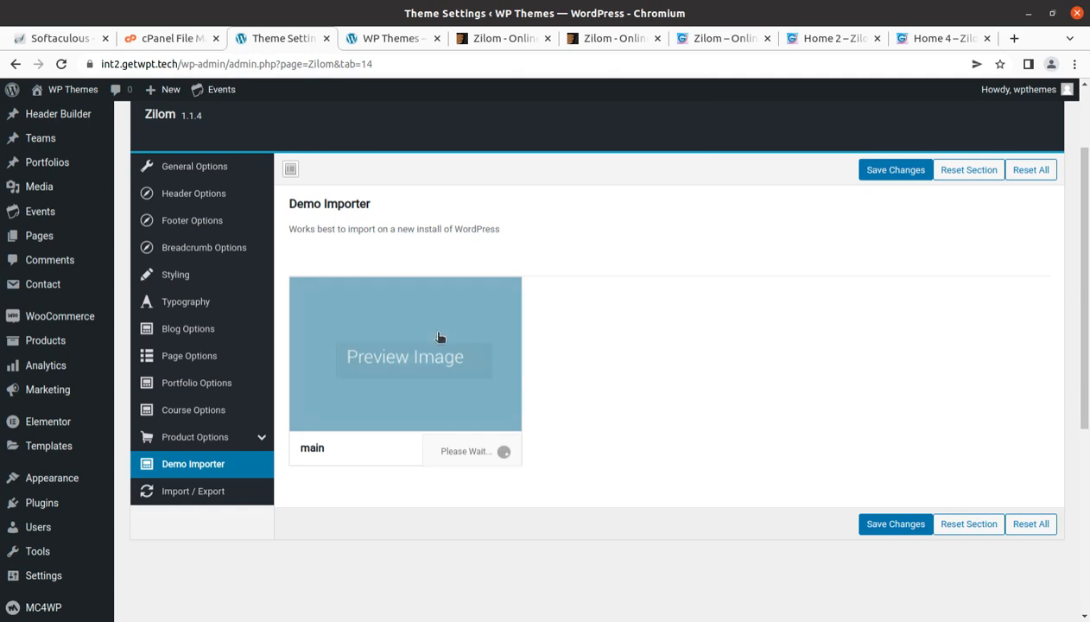
pyautogui.moveTo(41, 193)
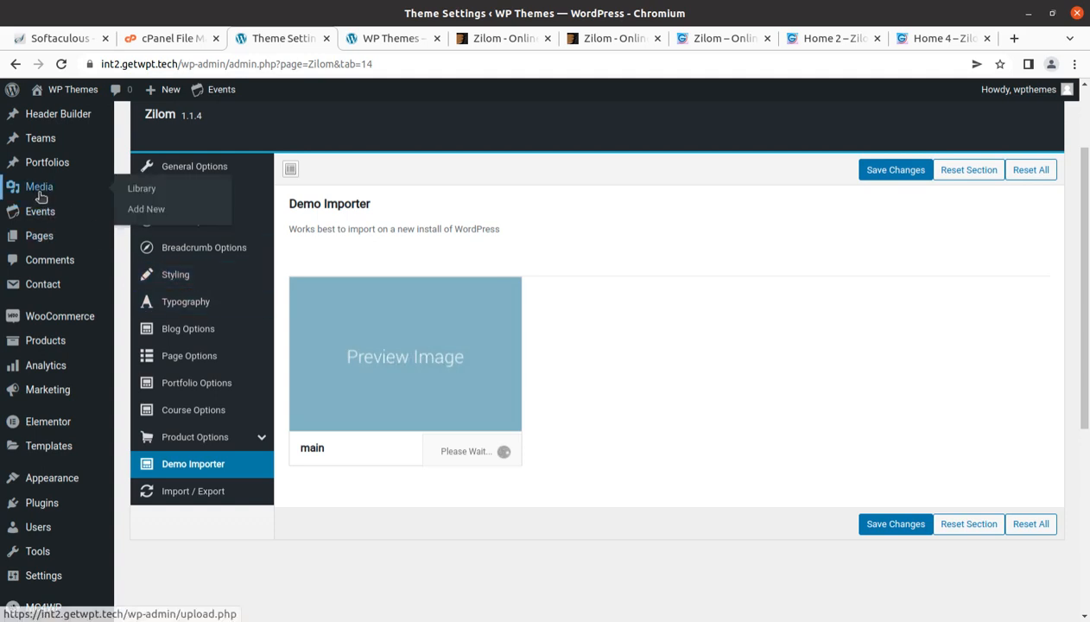
pyautogui.middleClick(129, 190)
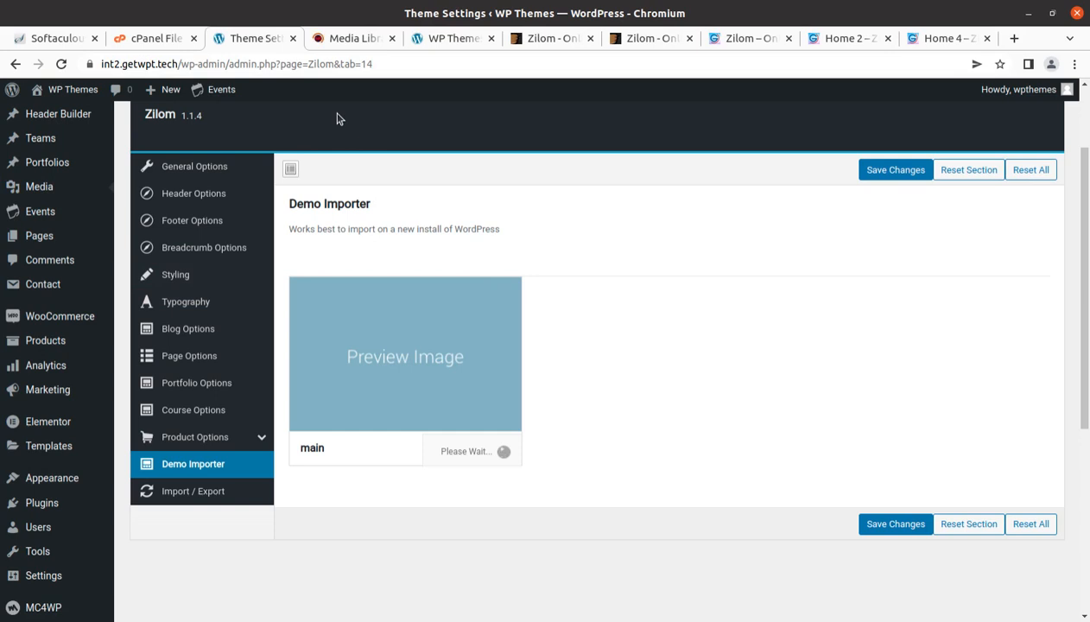
pyautogui.click(350, 39)
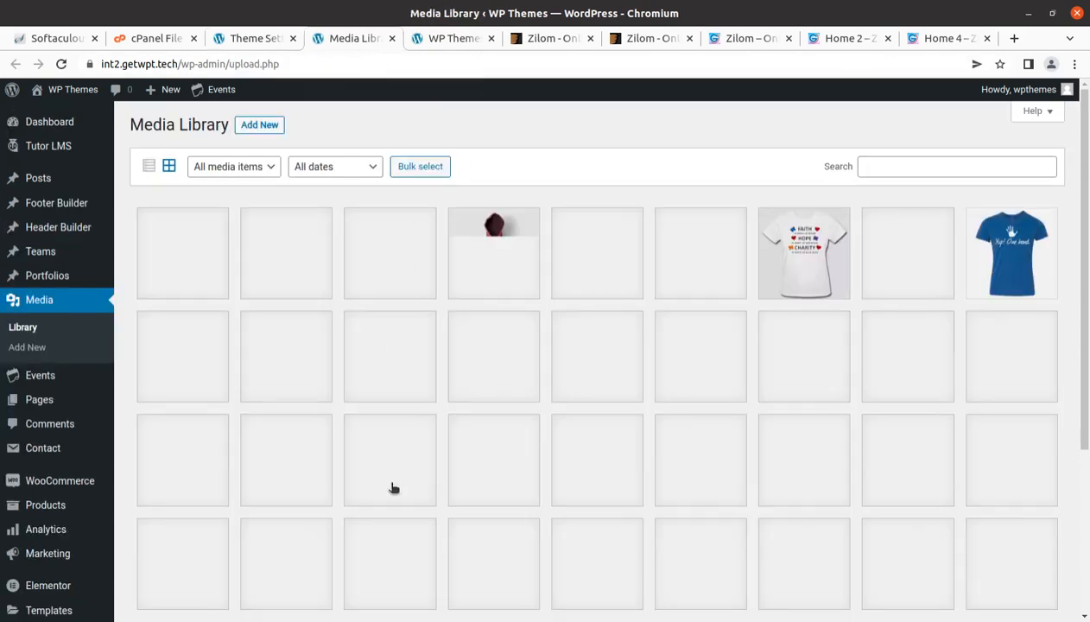
# - Reload the Media Library repeatedly and look through its items to follow the progress of the demo import
pyautogui.scroll(-2, 393, 488)
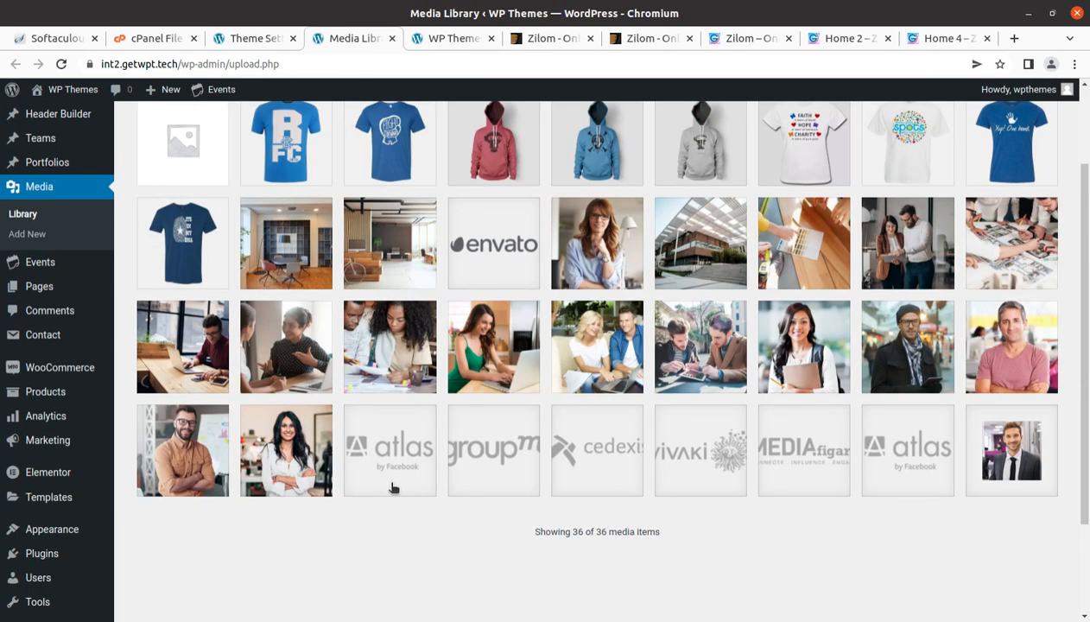
pyautogui.click(63, 64)
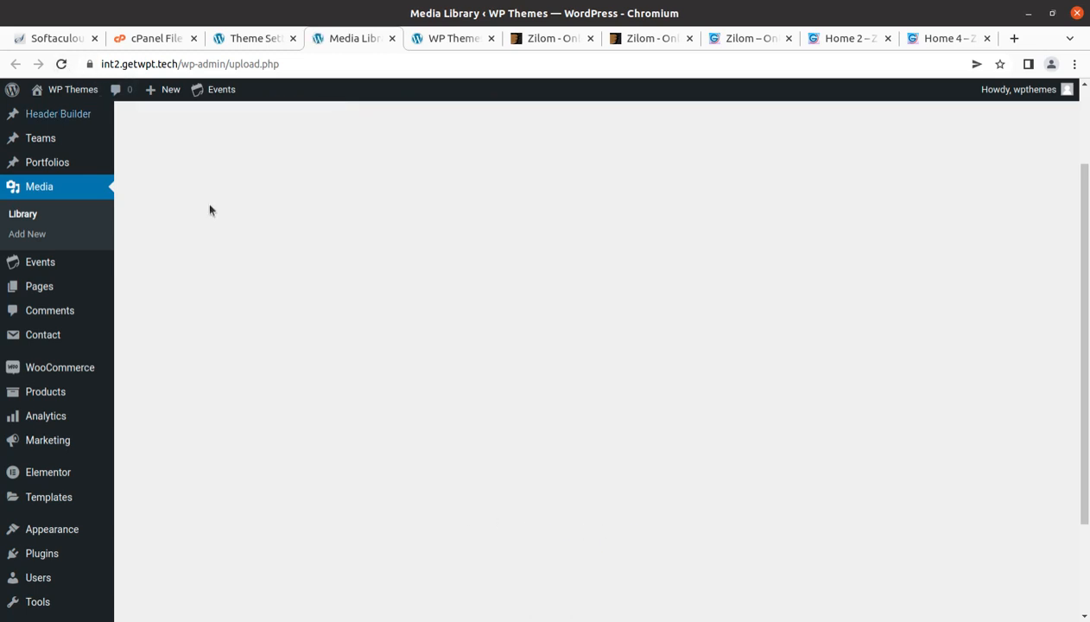
pyautogui.scroll(-5, 661, 531)
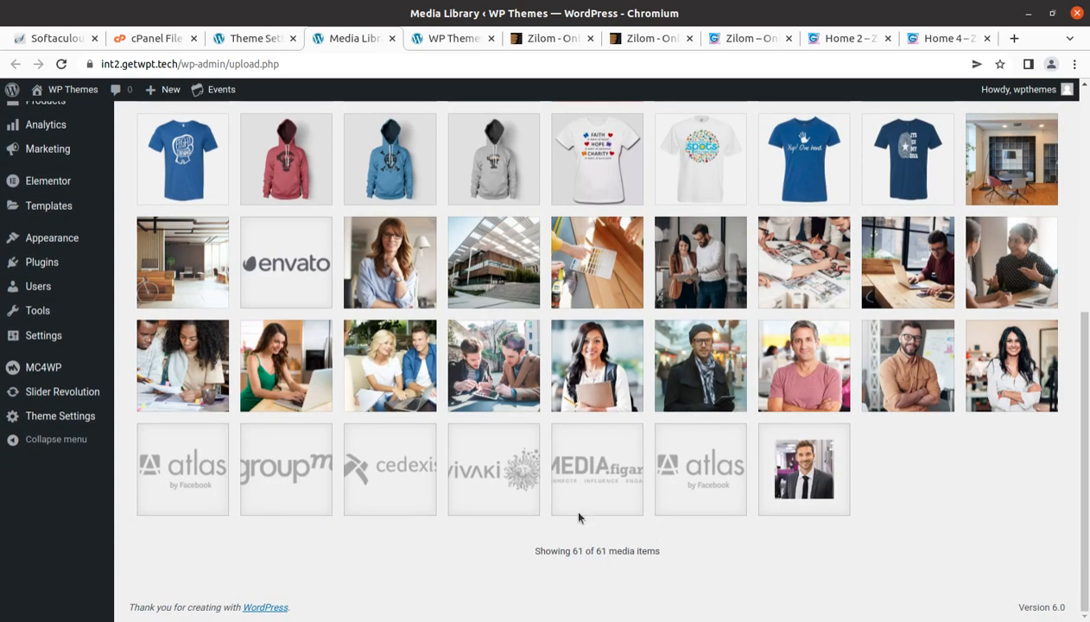
pyautogui.click(62, 63)
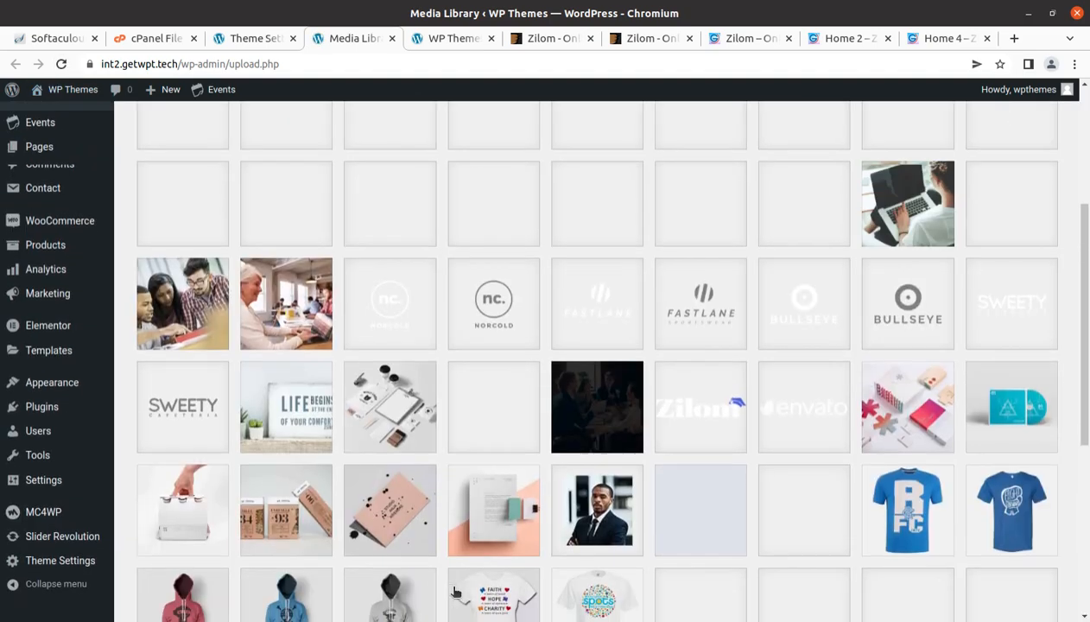
pyautogui.scroll(-5, 455, 591)
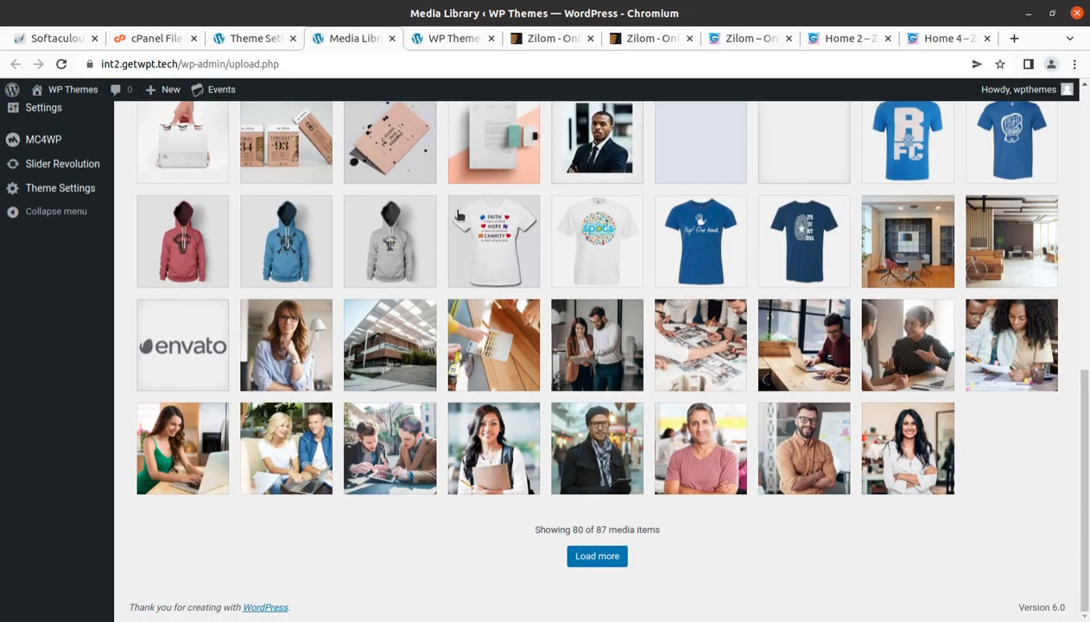
# - Check the import status of the "main" demo in the Demo Importer, and reload the Media Library again
pyautogui.click(250, 45)
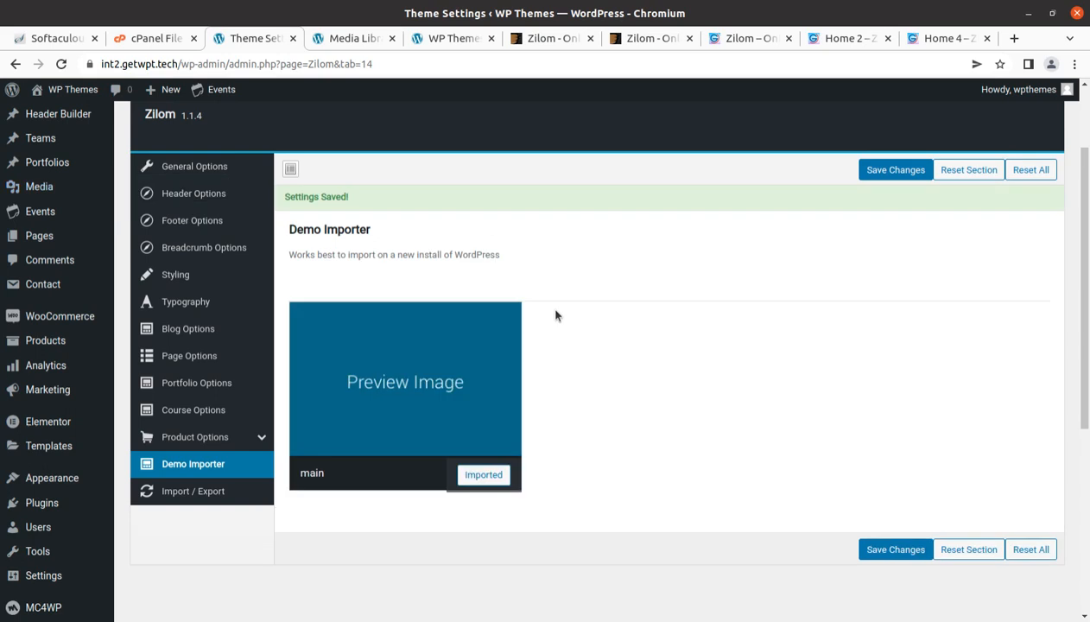
pyautogui.moveTo(480, 470)
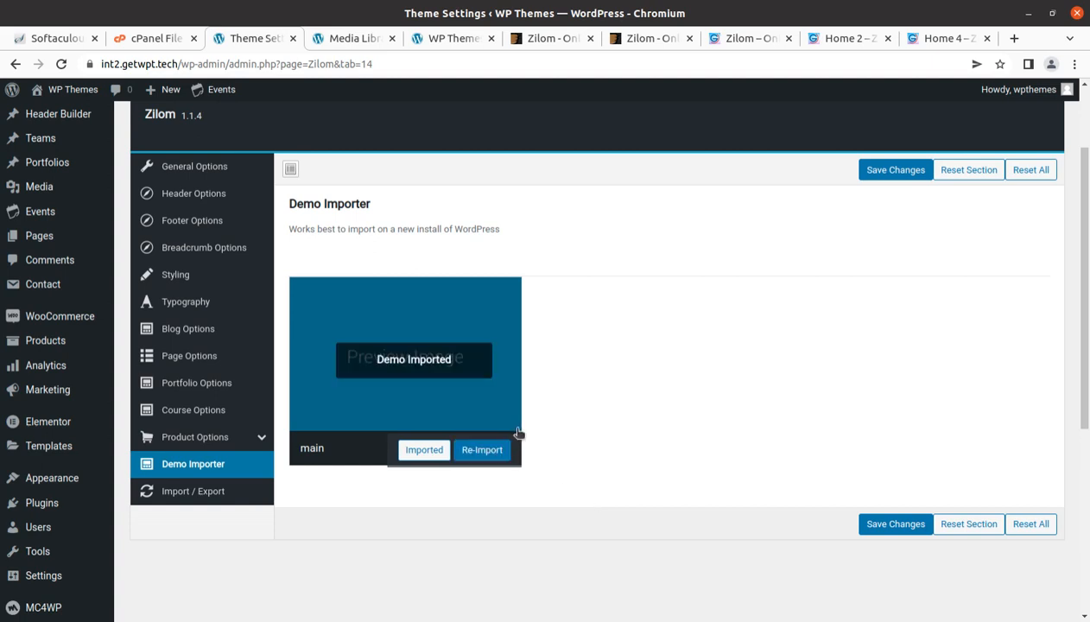
pyautogui.scroll(3, 611, 414)
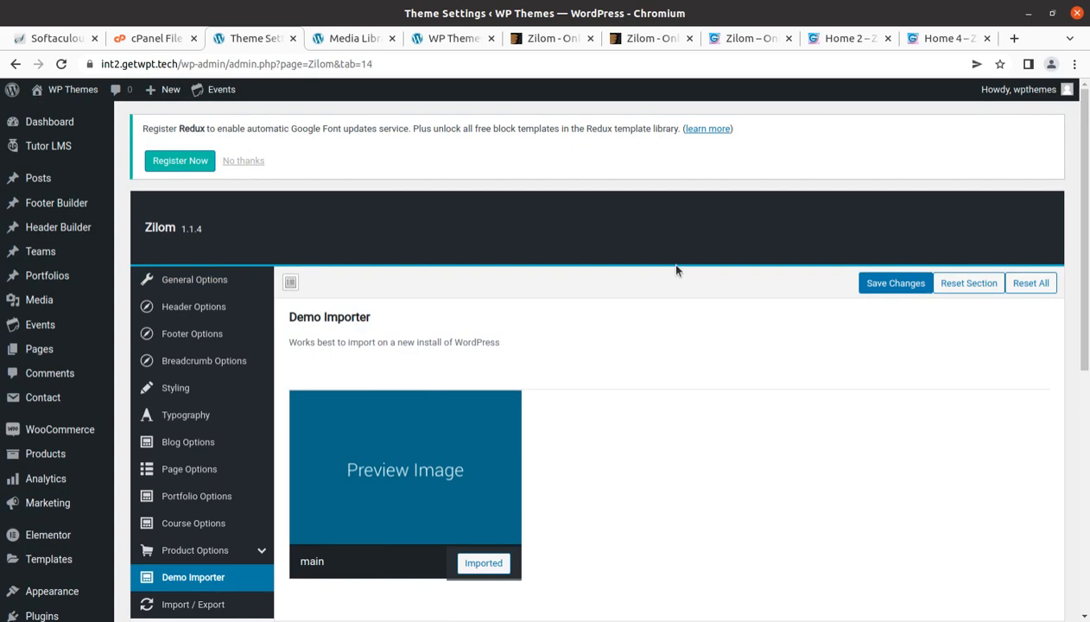
pyautogui.click(345, 38)
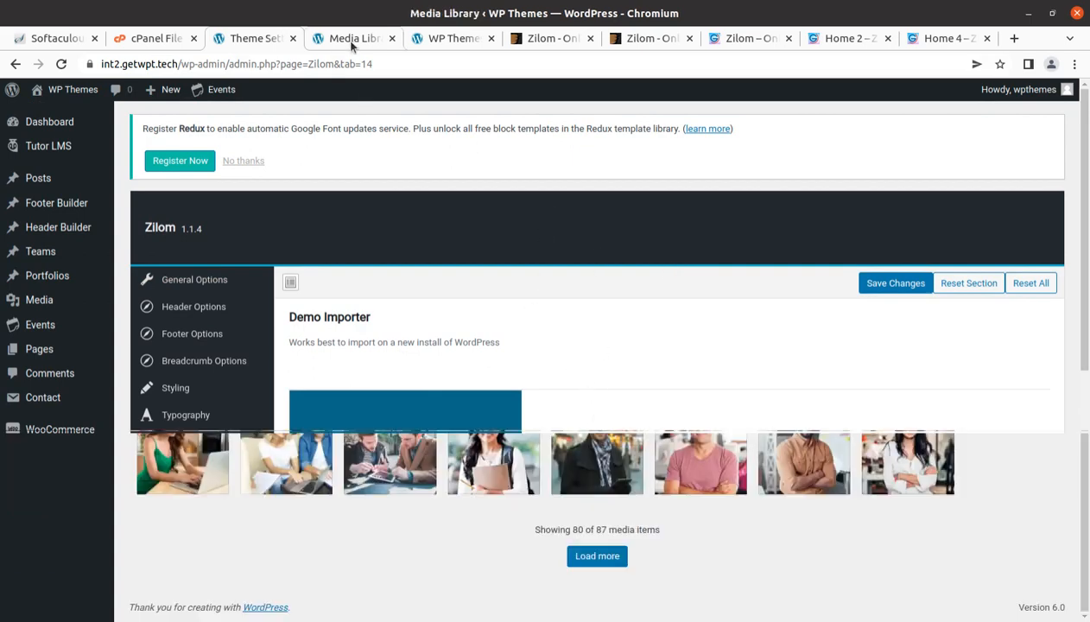
pyautogui.click(61, 64)
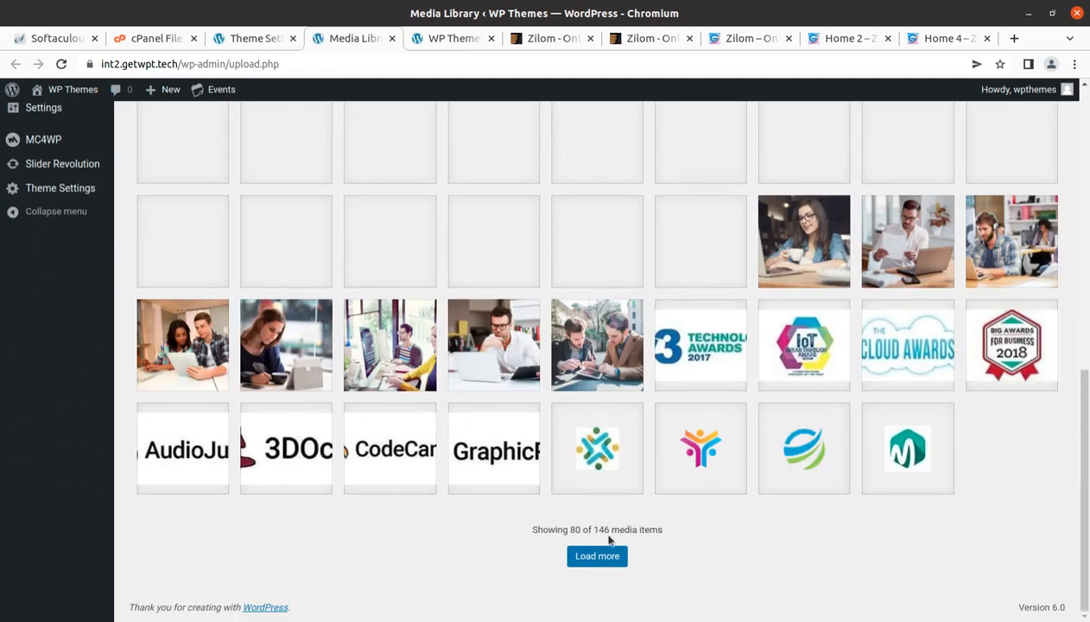
# - Return to the theme settings tab, open the list of all pages, and look through the imported pages
pyautogui.click(250, 39)
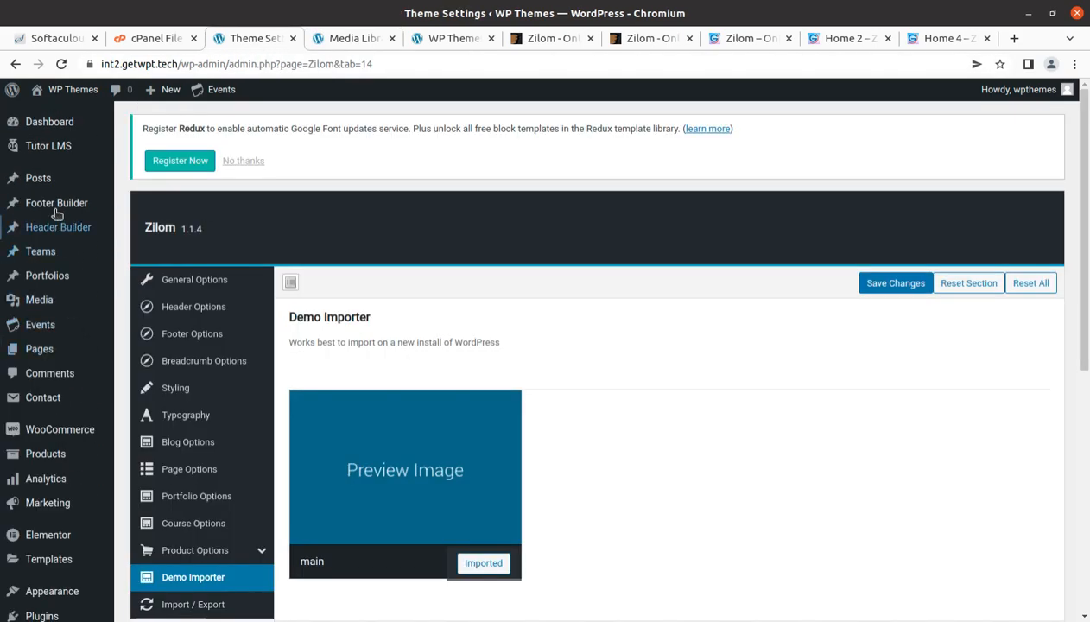
pyautogui.moveTo(50, 345)
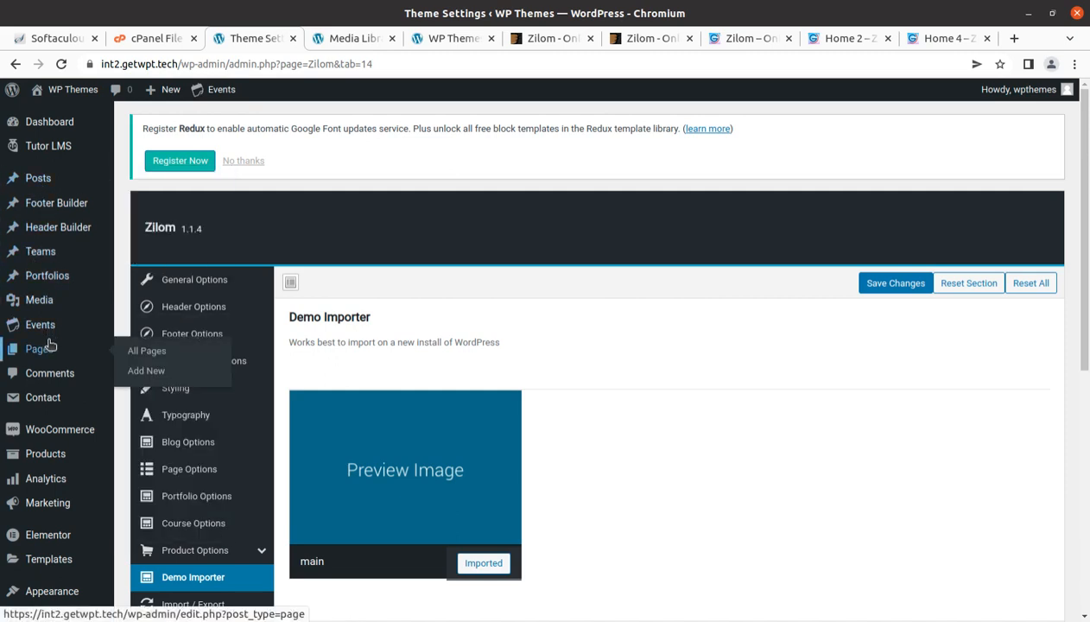
pyautogui.click(147, 352)
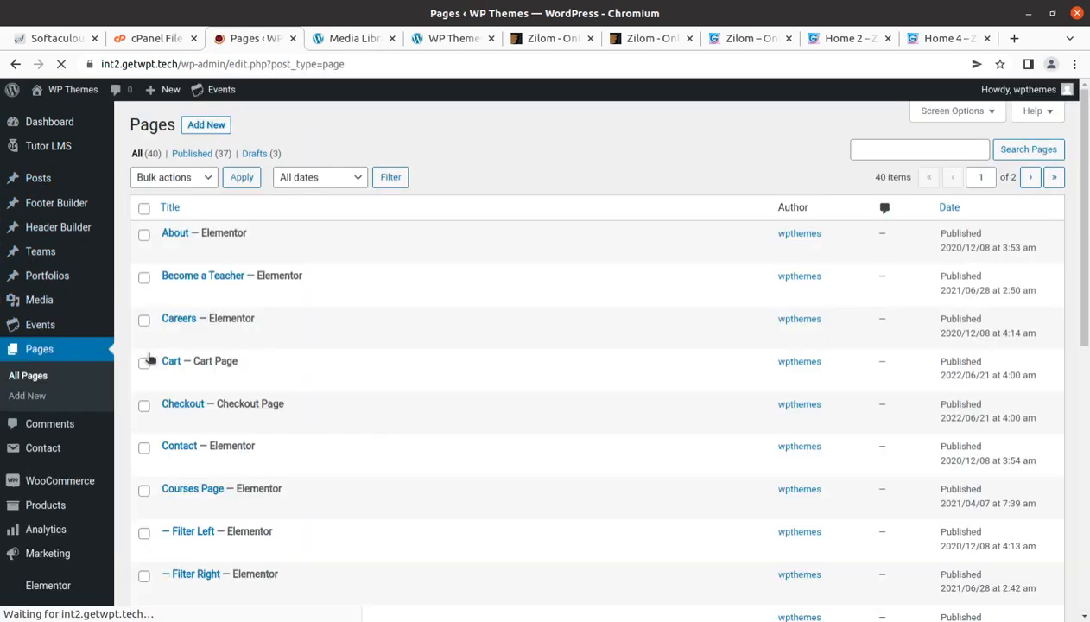
pyautogui.scroll(-5, 414, 383)
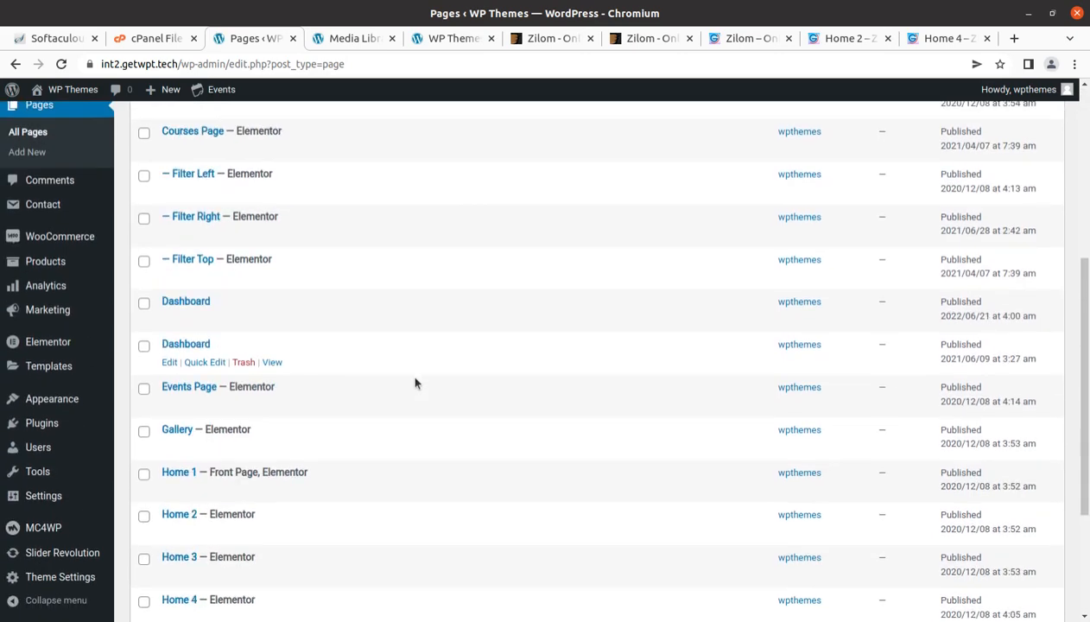
pyautogui.scroll(-3, 415, 383)
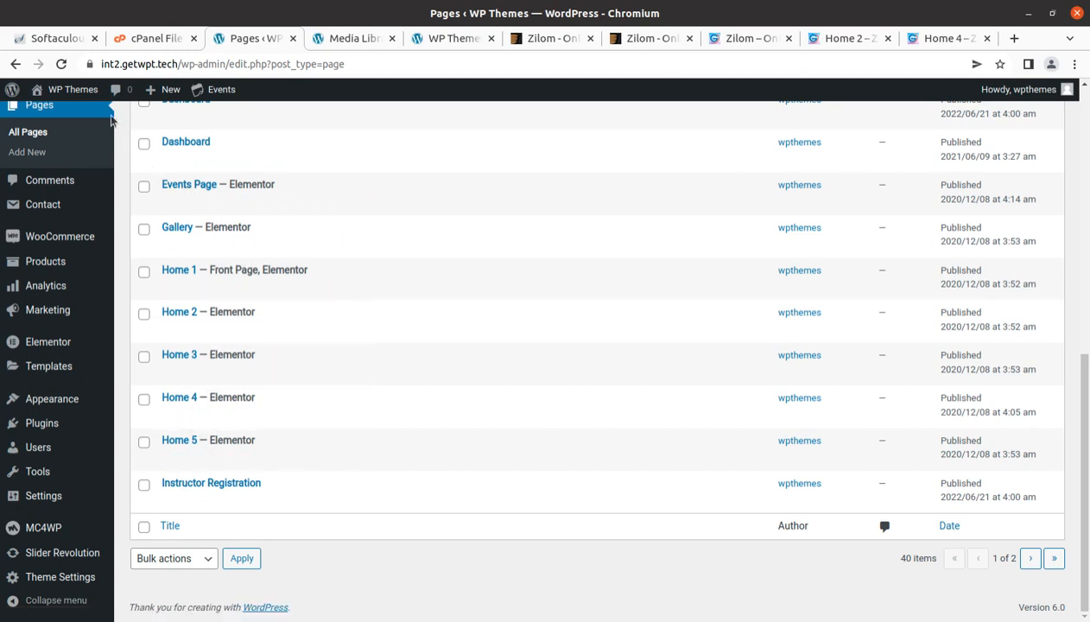
# - Reload the site's front end and examine the imported homepage from the hero slider down to the Latest Articles section
pyautogui.click(437, 40)
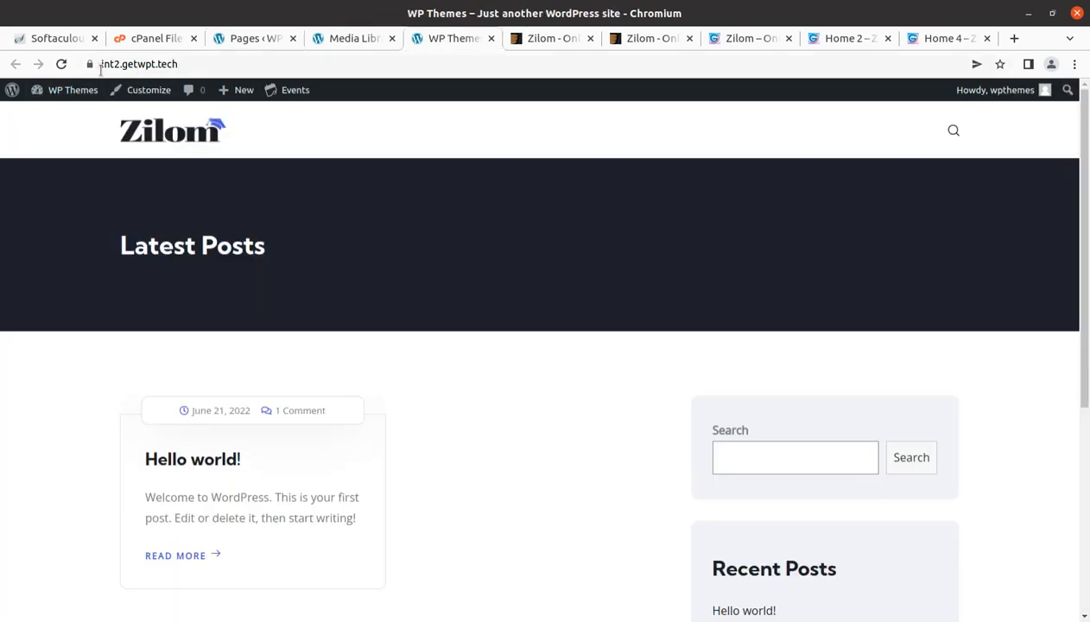
pyautogui.click(60, 64)
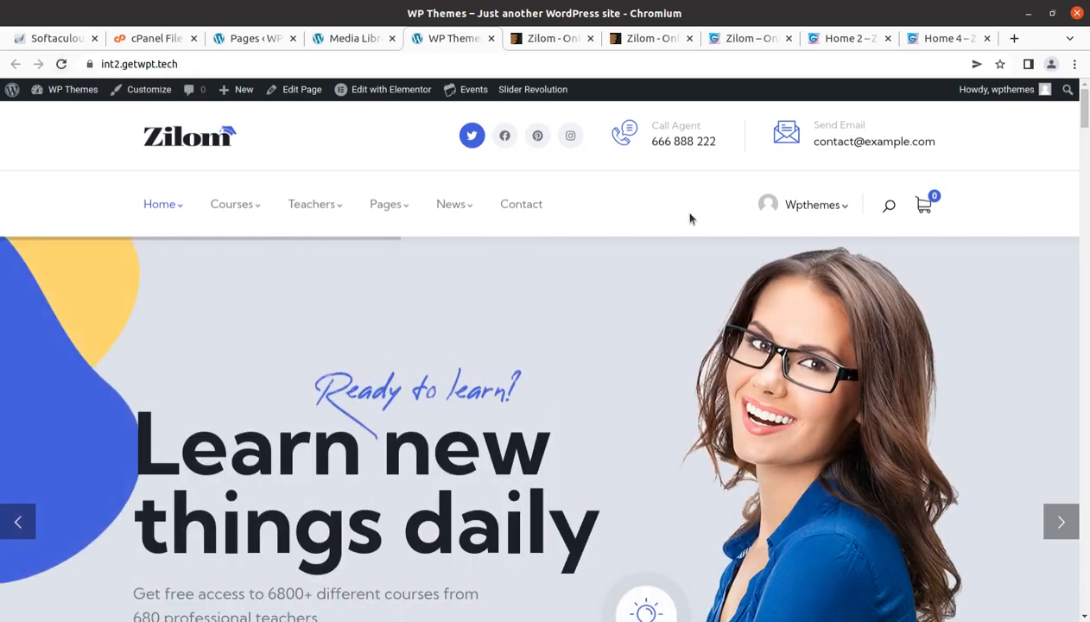
pyautogui.scroll(-8, 689, 218)
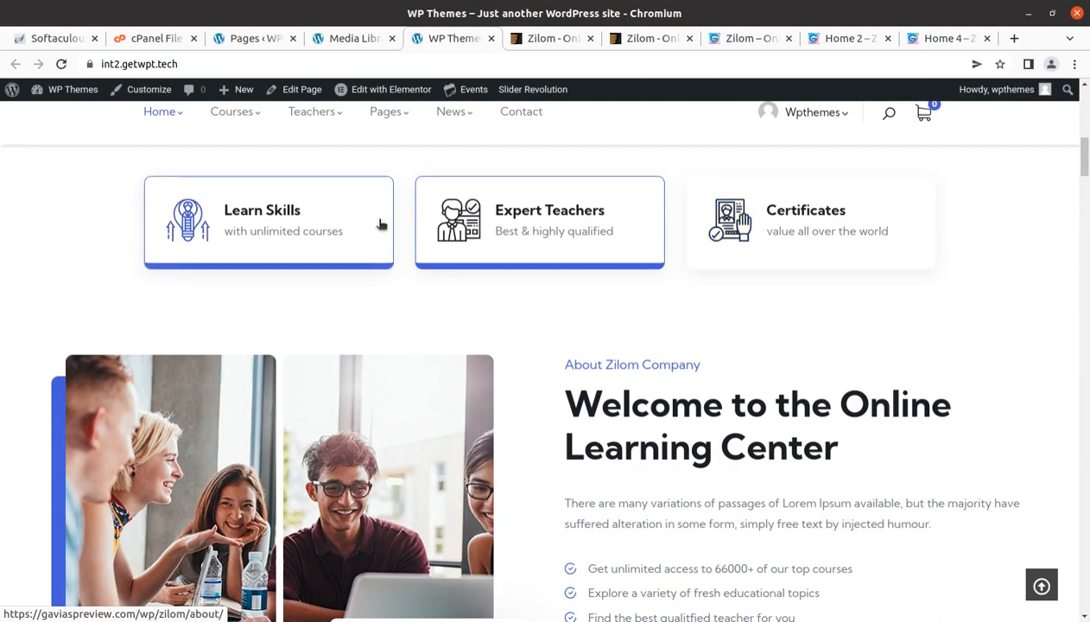
pyautogui.scroll(-5, 380, 225)
pyautogui.scroll(-8, 380, 226)
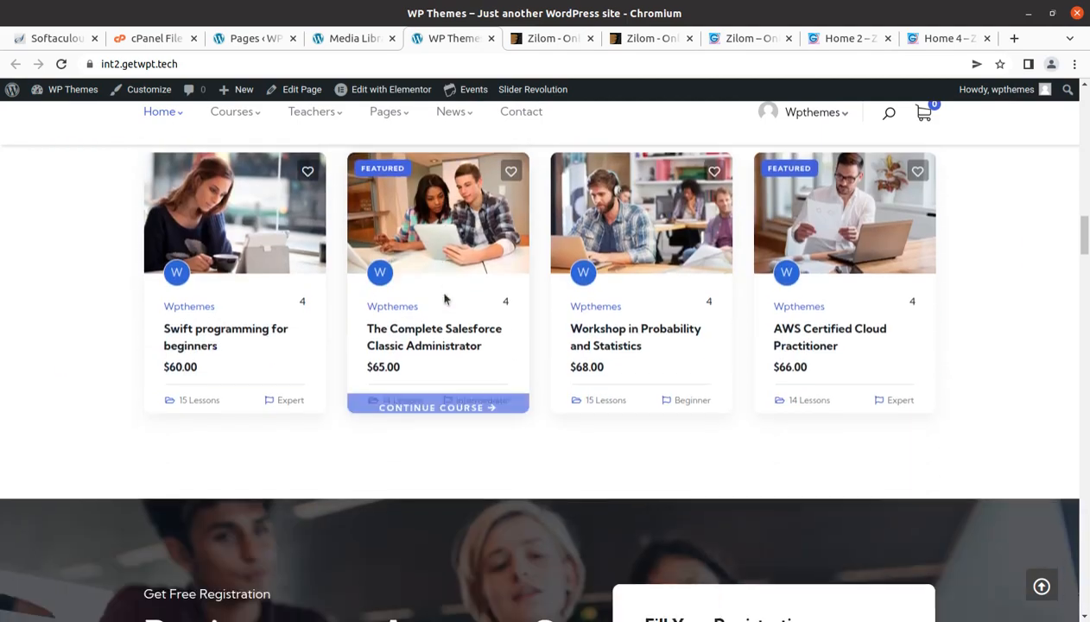
pyautogui.scroll(-10, 445, 299)
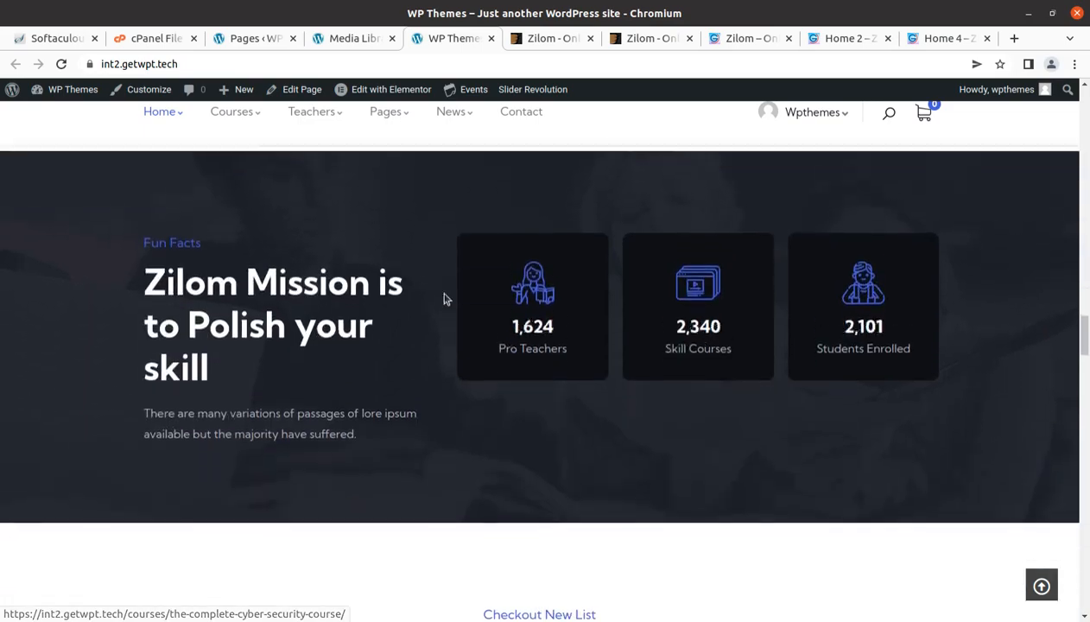
pyautogui.scroll(-10, 445, 299)
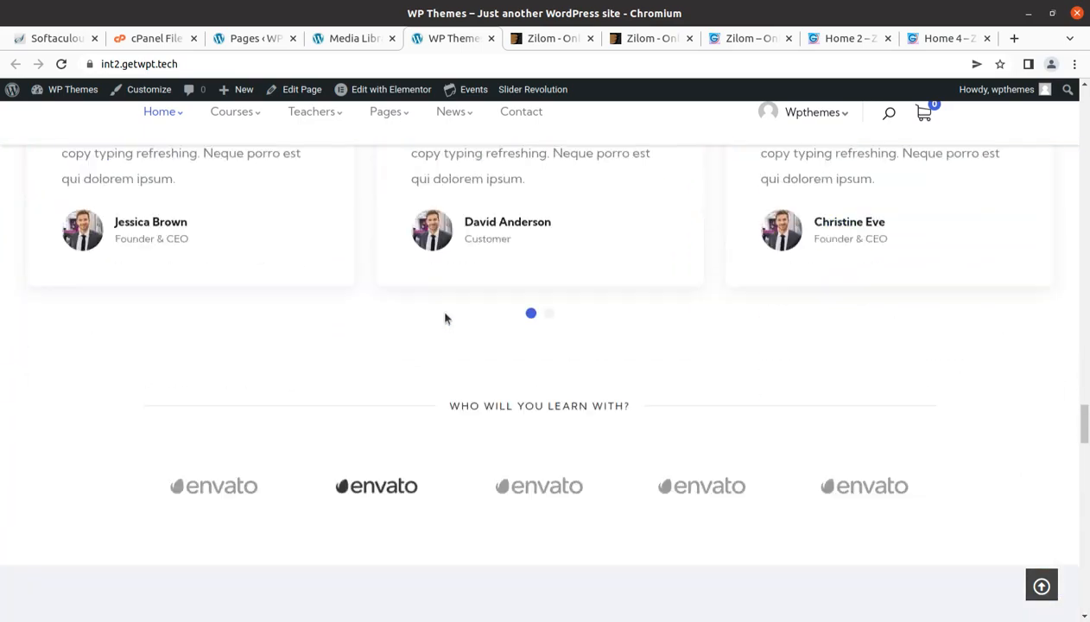
pyautogui.scroll(-12, 444, 316)
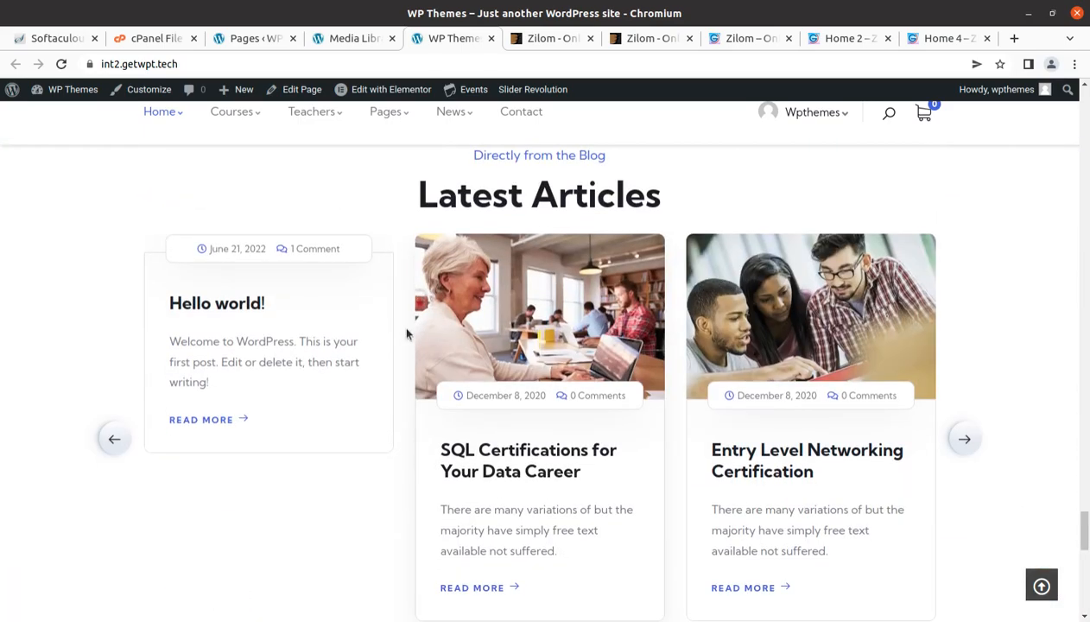
pyautogui.scroll(4, 406, 325)
pyautogui.scroll(15, 406, 328)
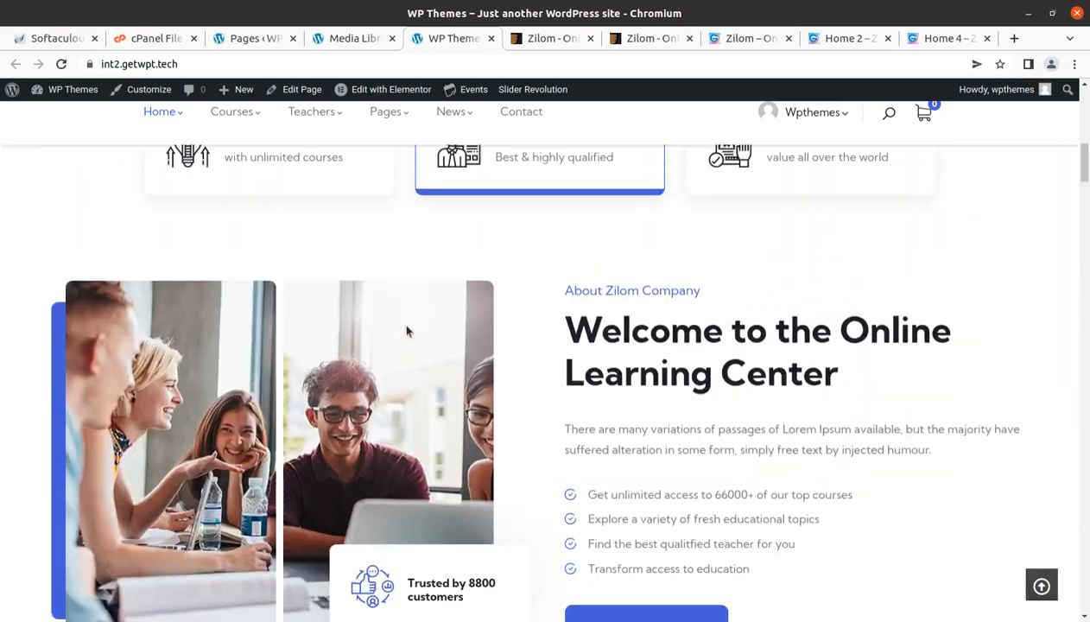
pyautogui.scroll(8, 423, 302)
# - Open the Courses Page from the site's navigation and look over its featured courses and course categories
pyautogui.moveTo(249, 215)
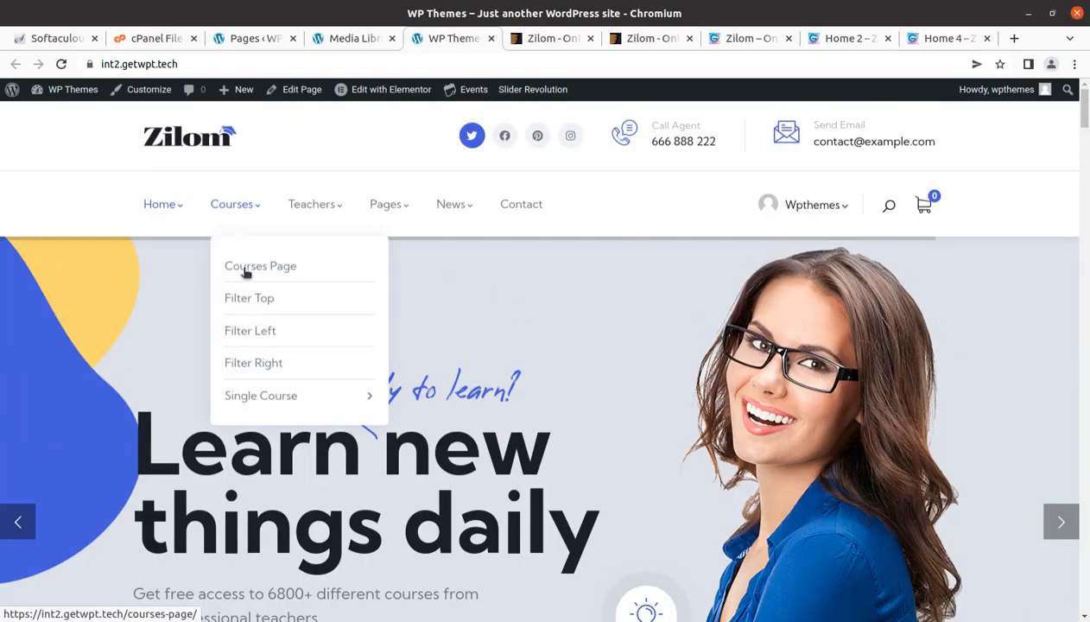
pyautogui.click(244, 271)
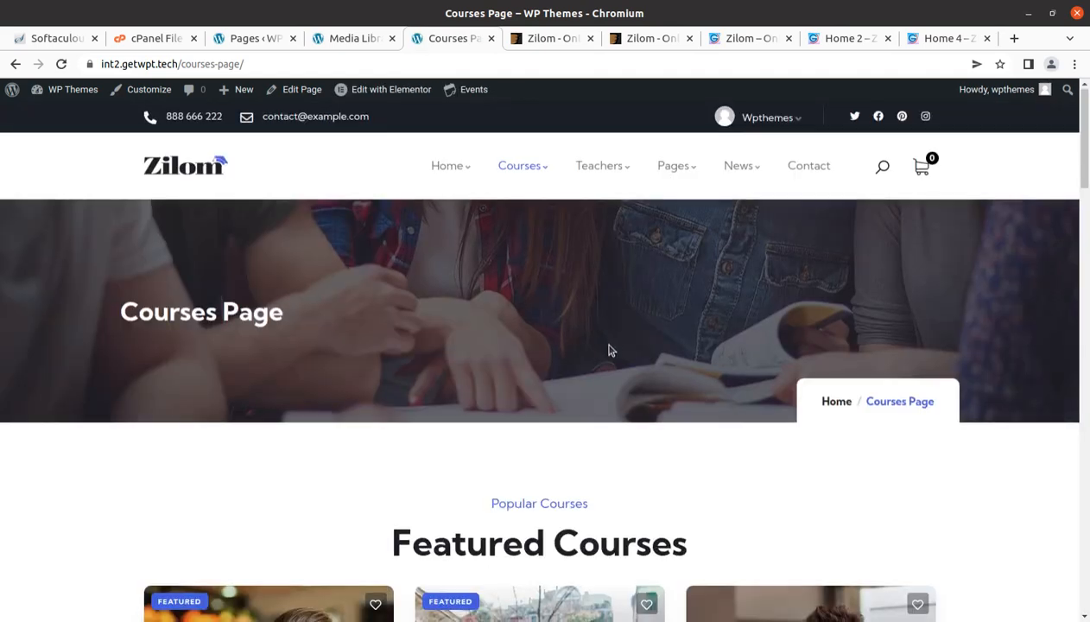
pyautogui.scroll(-12, 607, 348)
pyautogui.scroll(1, 580, 336)
pyautogui.scroll(-5, 518, 354)
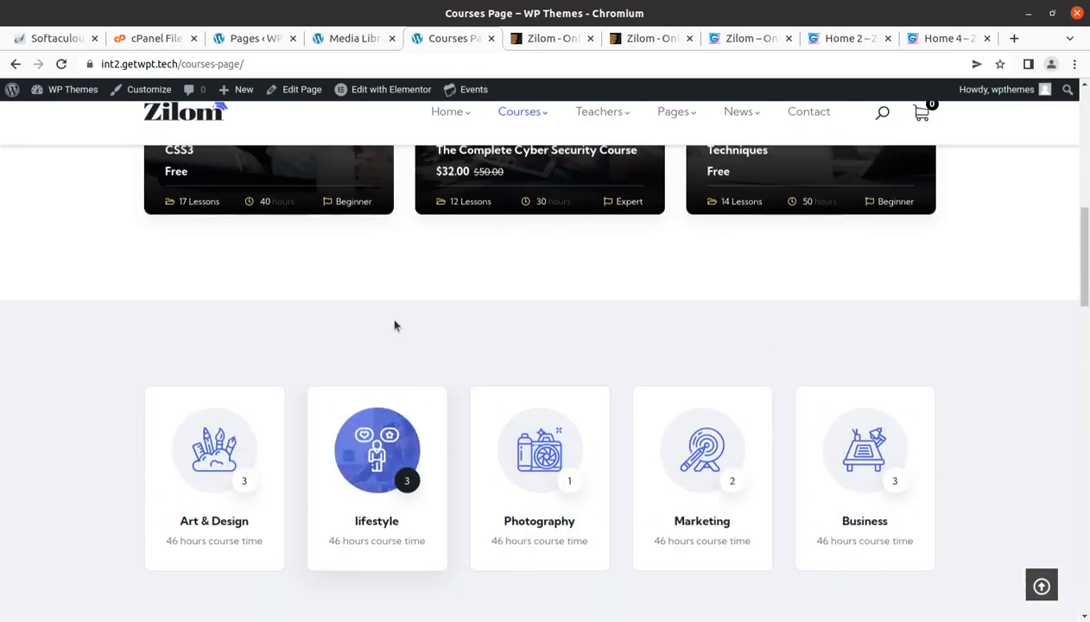
pyautogui.scroll(10, 379, 333)
# - Open the Responsive Web Design with HTML5 & CSS3 course and examine its description, curriculum and reviews
pyautogui.click(277, 509)
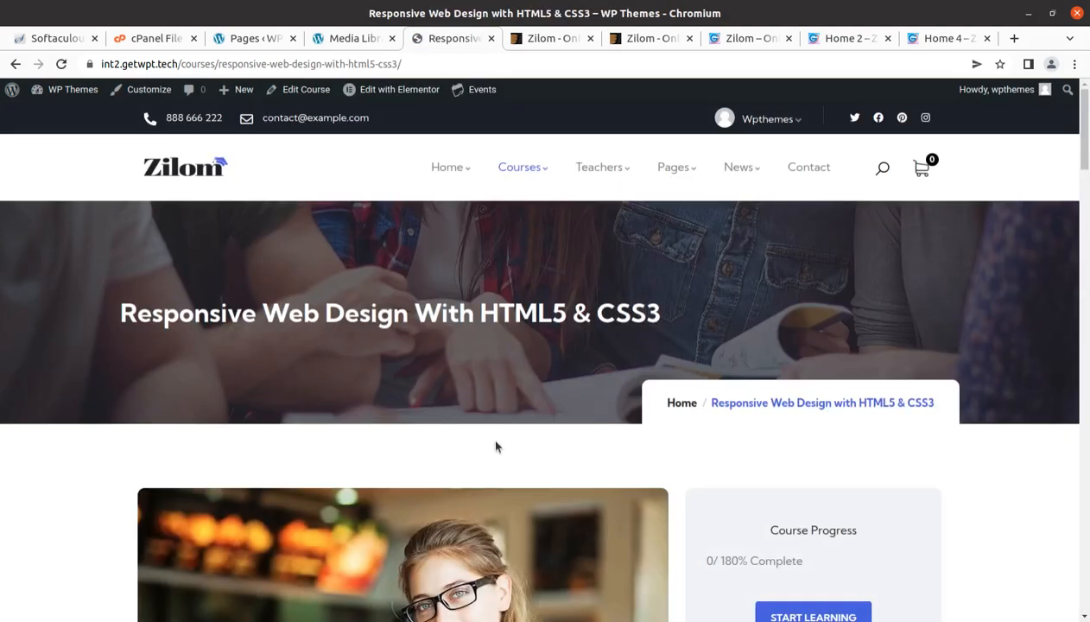
pyautogui.scroll(-6, 496, 445)
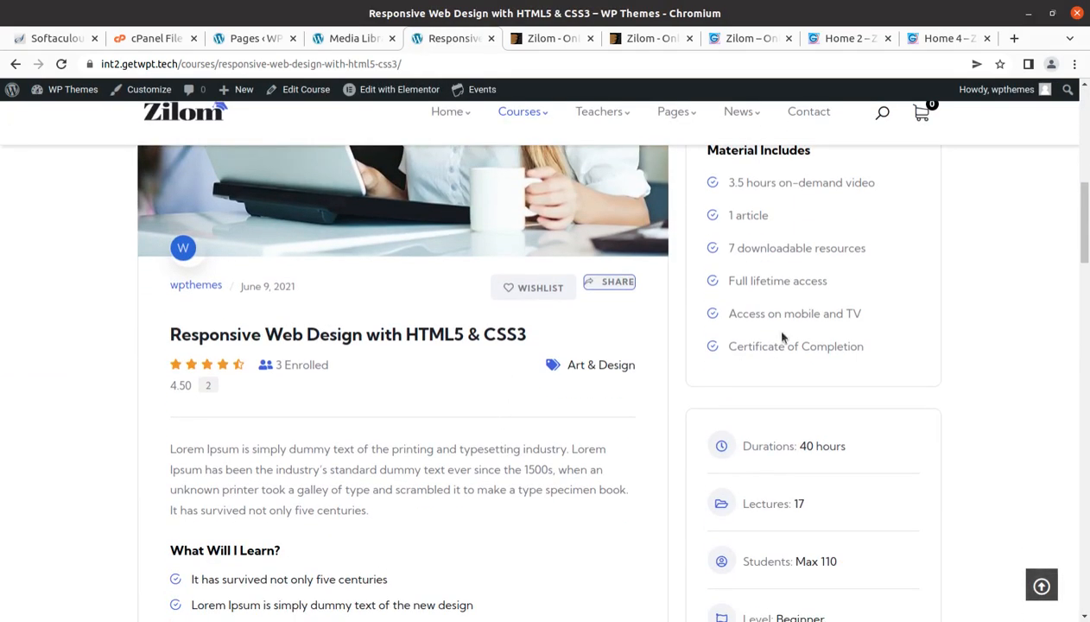
pyautogui.scroll(-15, 474, 381)
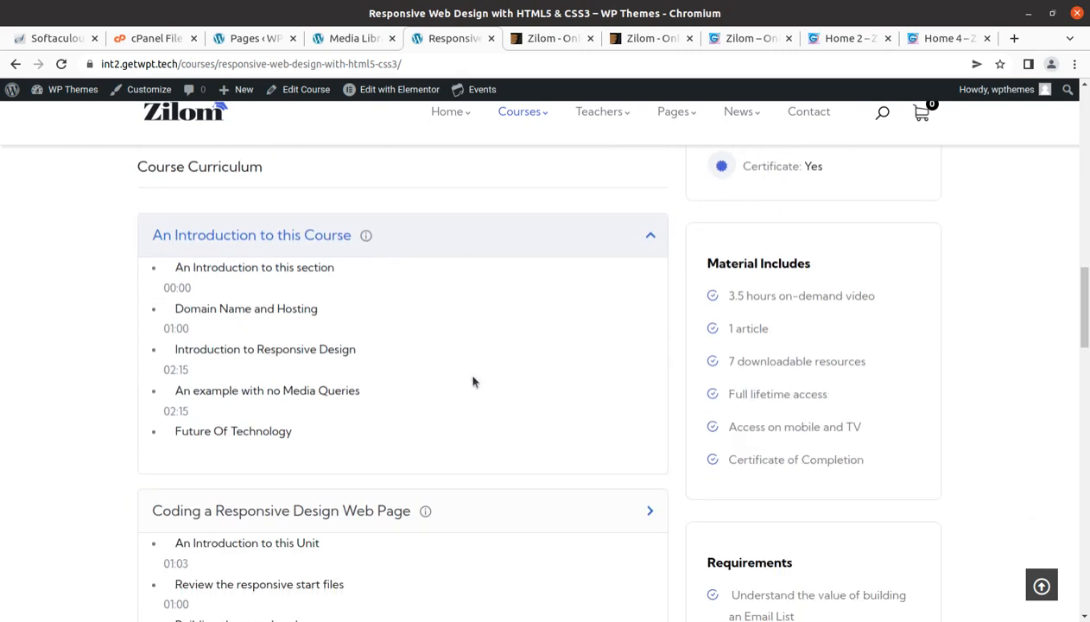
pyautogui.scroll(-4, 473, 386)
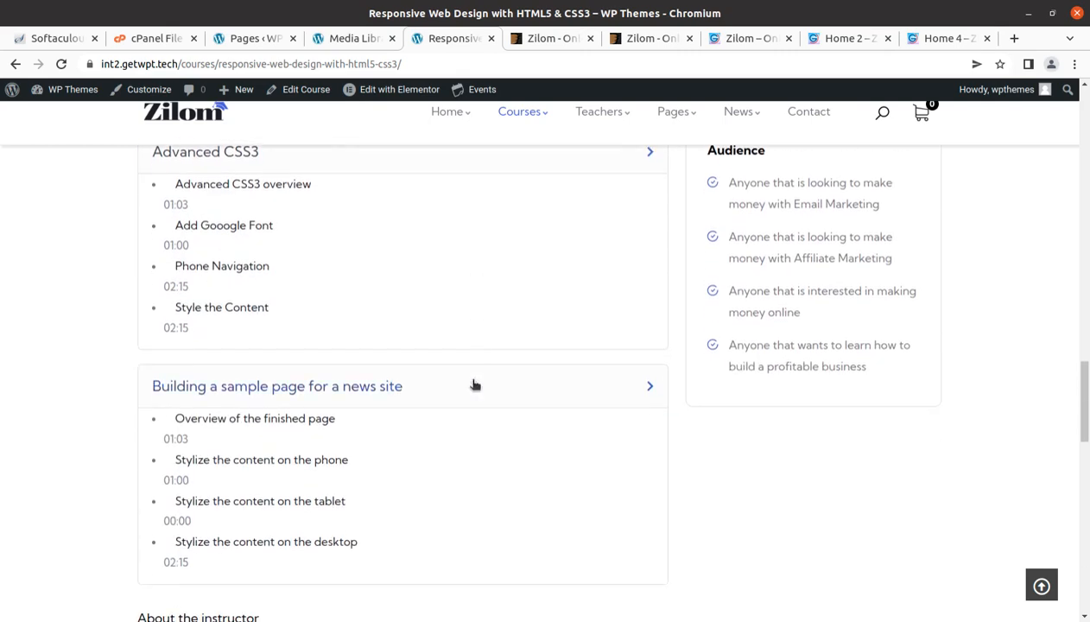
pyautogui.scroll(-8, 277, 344)
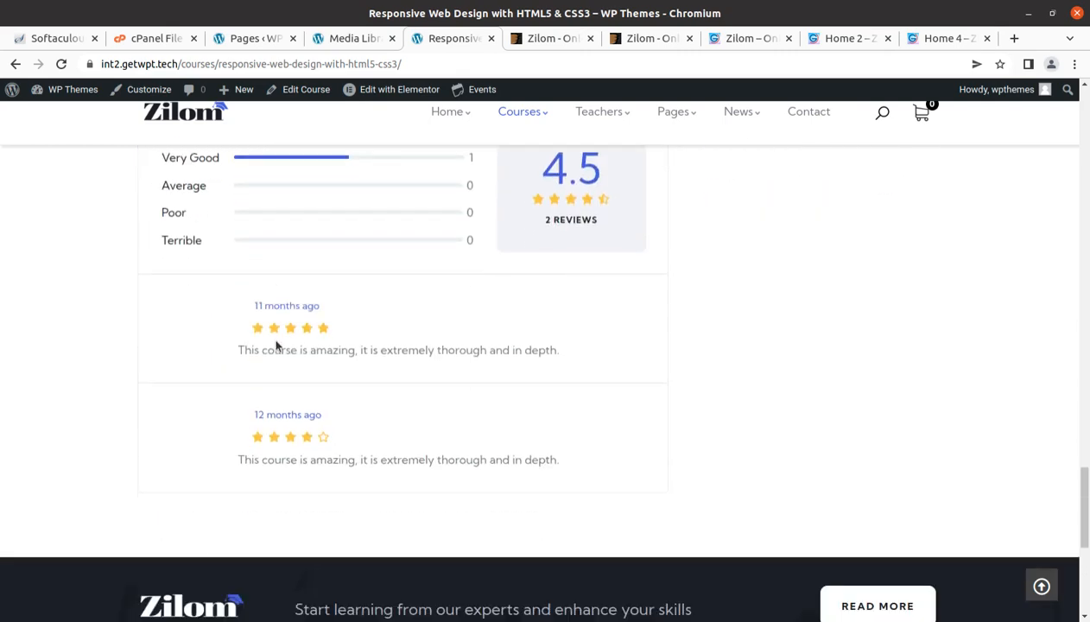
# - Open the Filter Top courses page from the site's navigation and look over its filters and course grid
pyautogui.scroll(20, 277, 343)
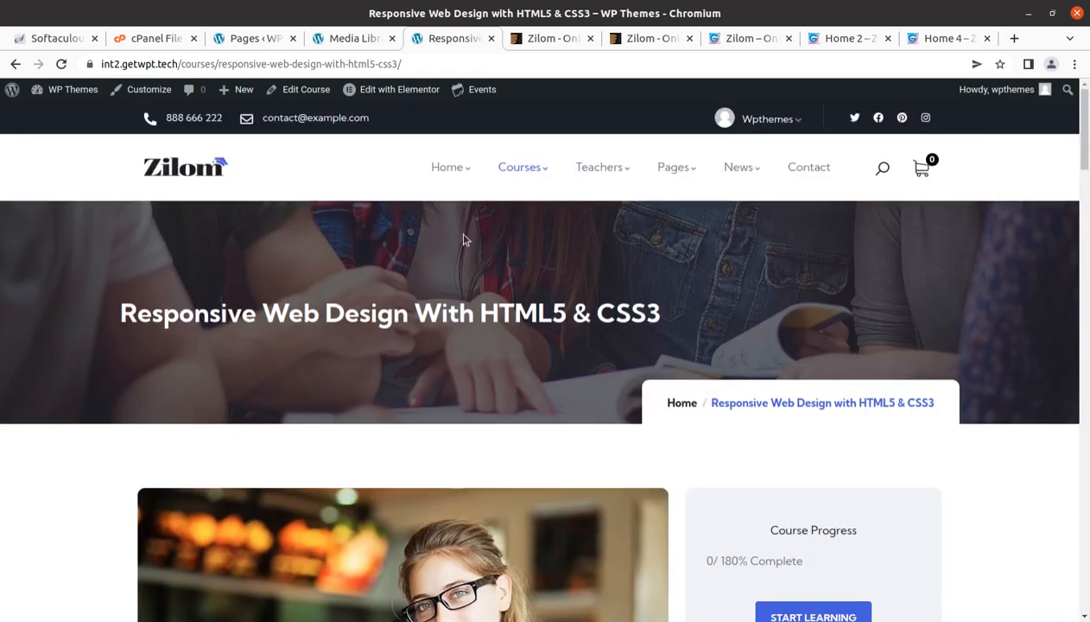
pyautogui.moveTo(525, 174)
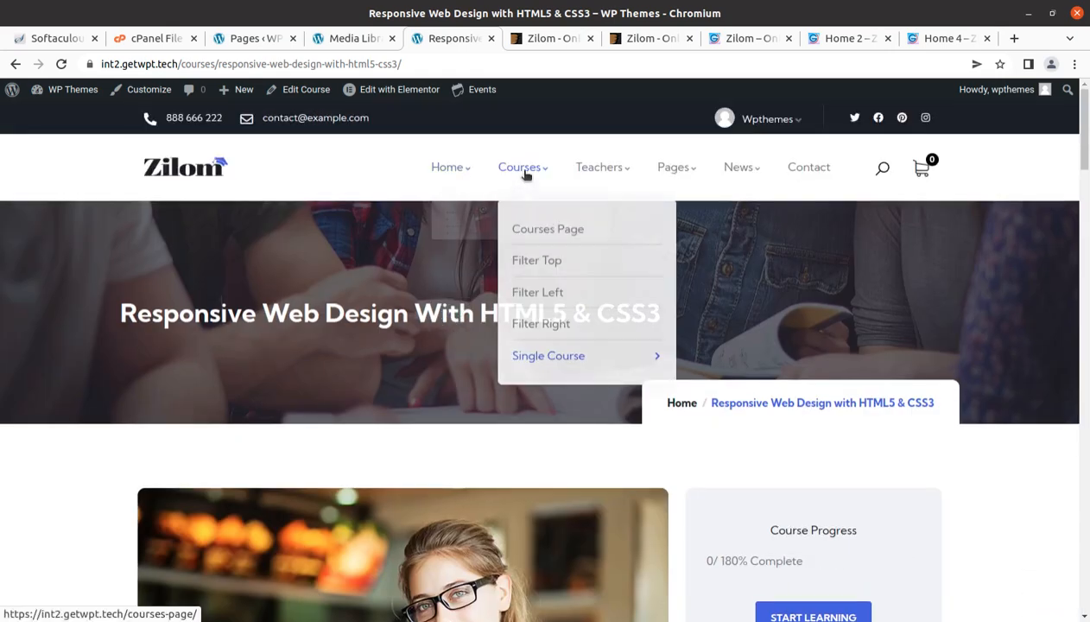
pyautogui.click(526, 264)
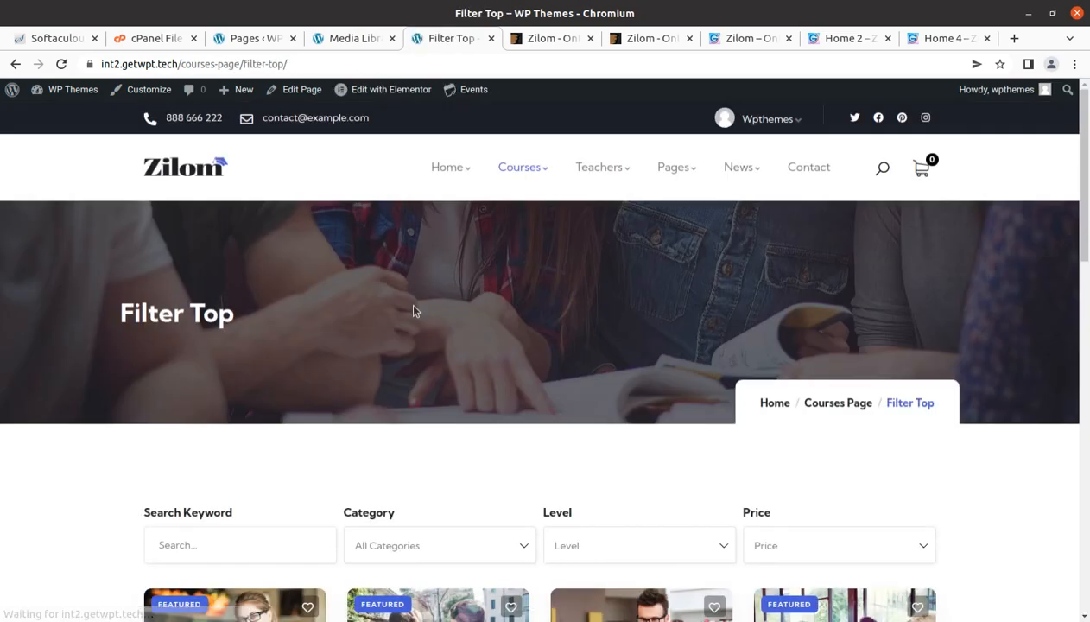
pyautogui.scroll(-10, 423, 311)
pyautogui.scroll(-2, 433, 323)
pyautogui.scroll(15, 433, 323)
# - Open the Home 2 demo page and look over its hero slider, course categories and course list
pyautogui.moveTo(443, 173)
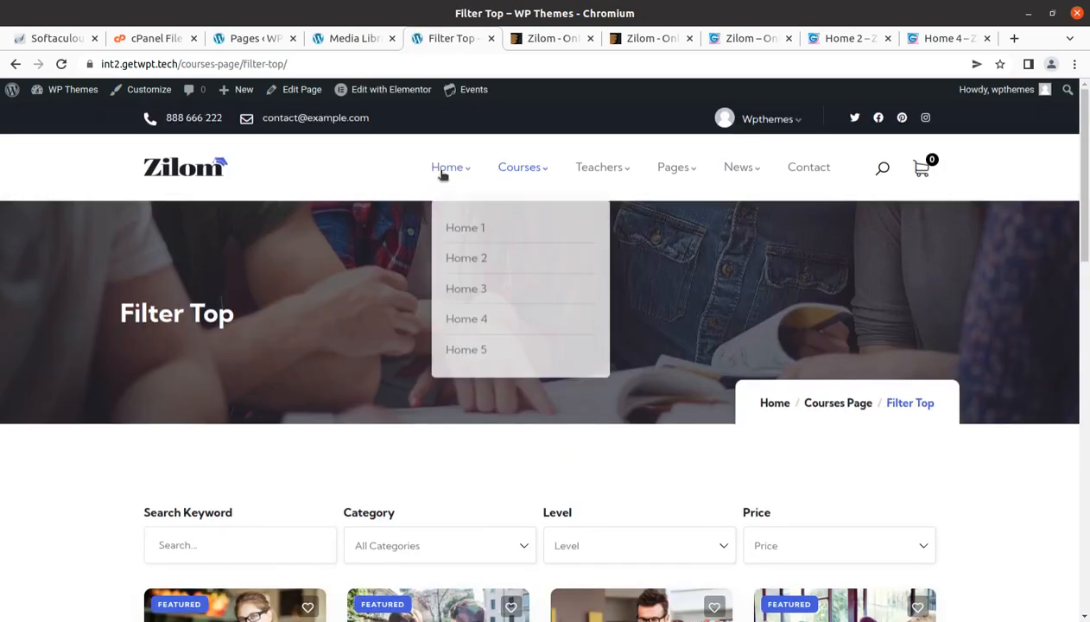
pyautogui.click(467, 267)
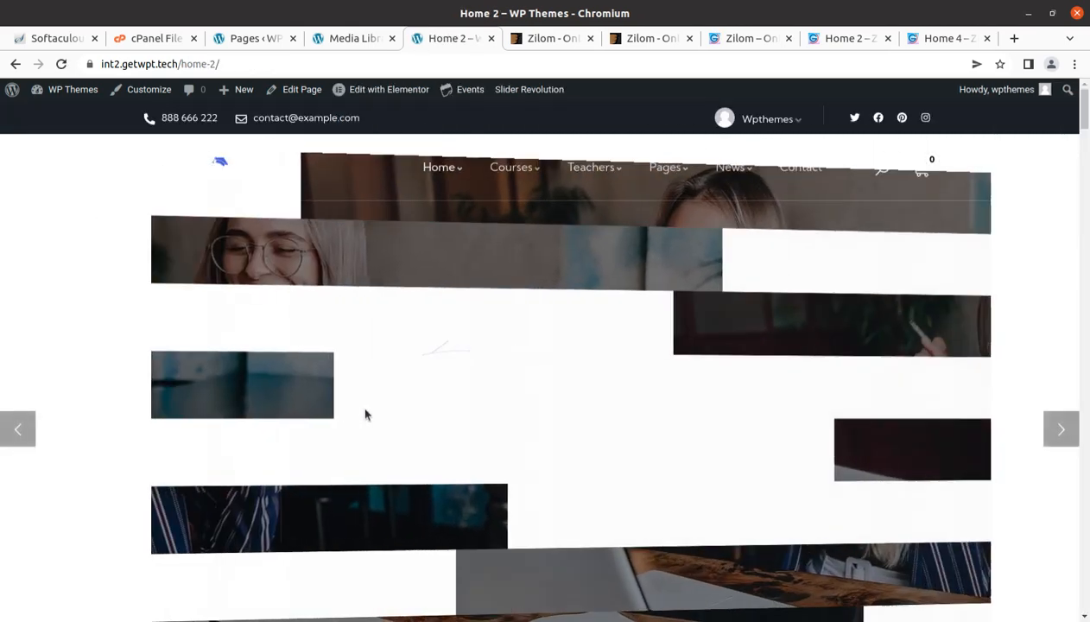
pyautogui.scroll(-5, 444, 355)
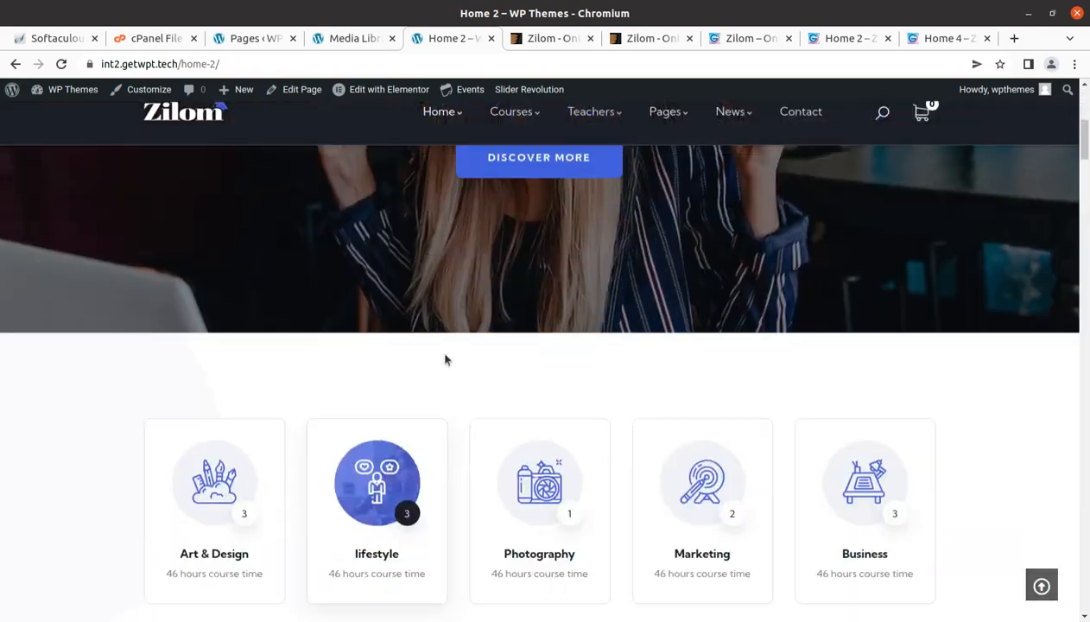
pyautogui.scroll(-15, 444, 357)
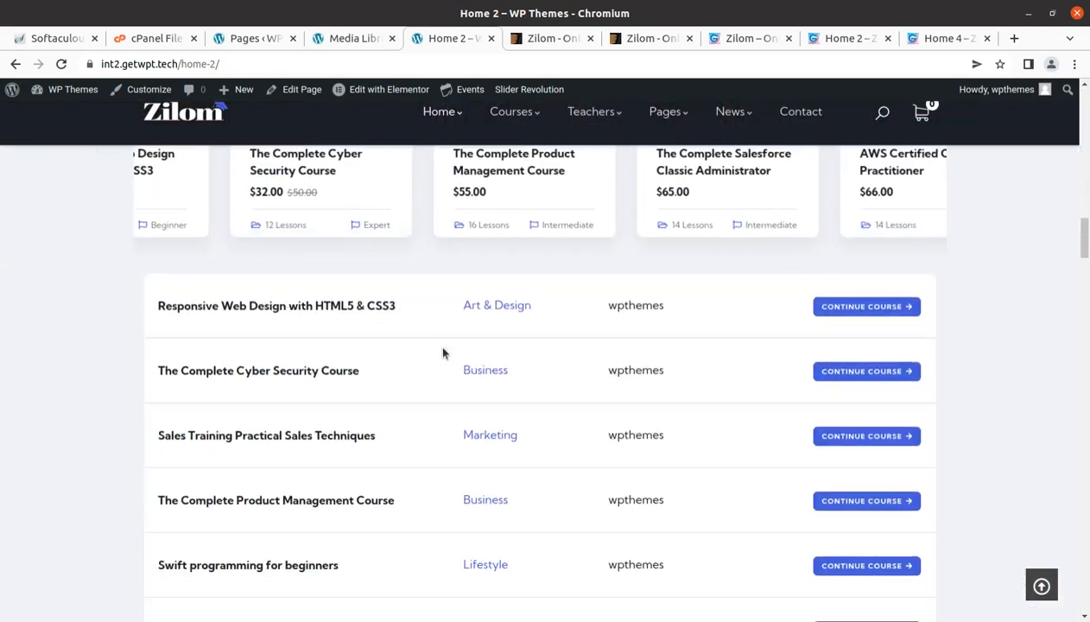
# - Open Responsive Web Design with HTML5 & CSS3 from the Home 2 course list and look through its details and curriculum
pyautogui.click(835, 312)
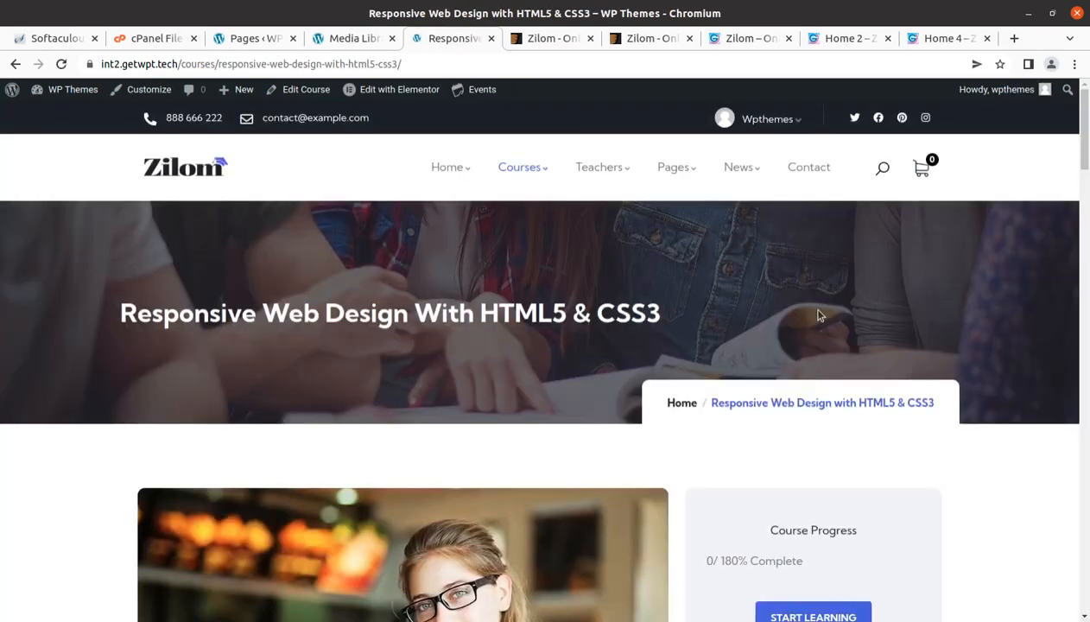
pyautogui.scroll(-10, 578, 298)
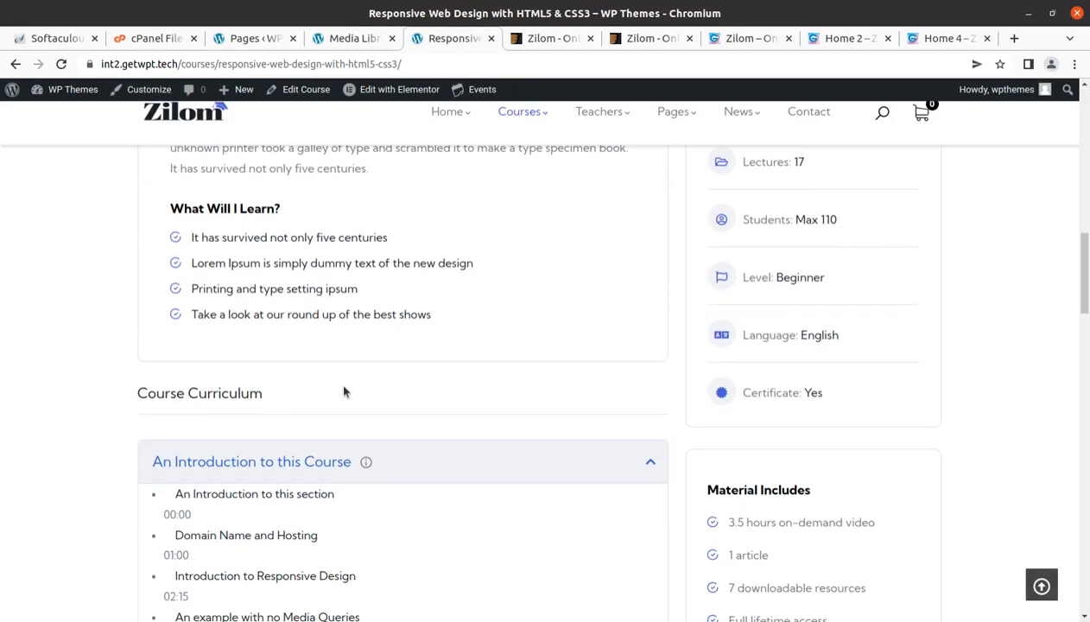
pyautogui.scroll(-7, 343, 392)
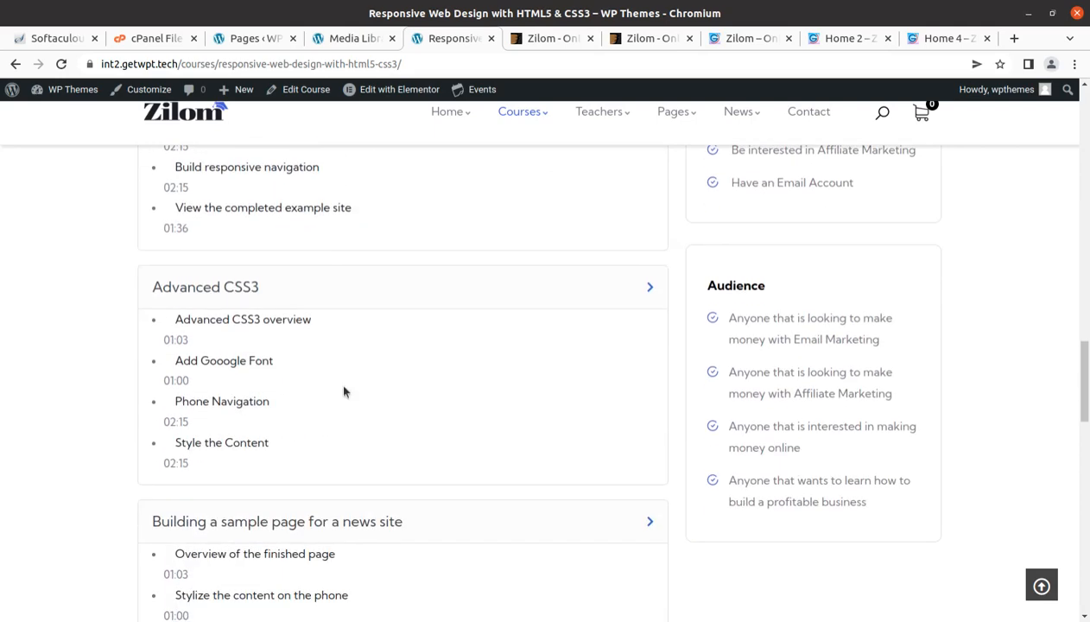
pyautogui.scroll(-3, 699, 346)
pyautogui.scroll(12, 699, 346)
# - Open the Become A Teacher page from the site's navigation and examine its content and application form
pyautogui.moveTo(527, 109)
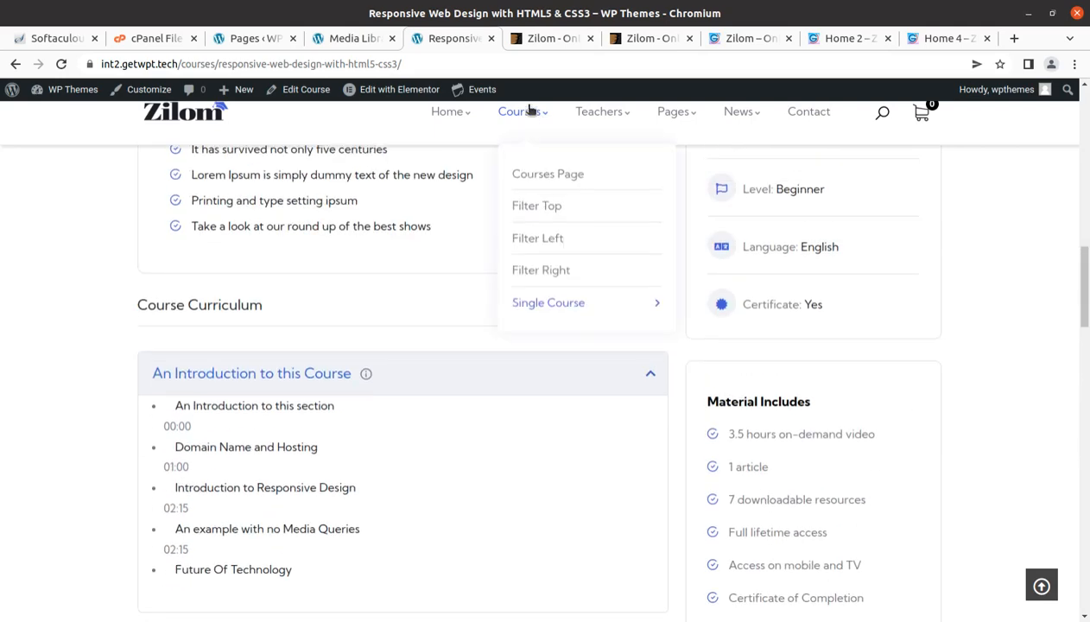
pyautogui.moveTo(601, 121)
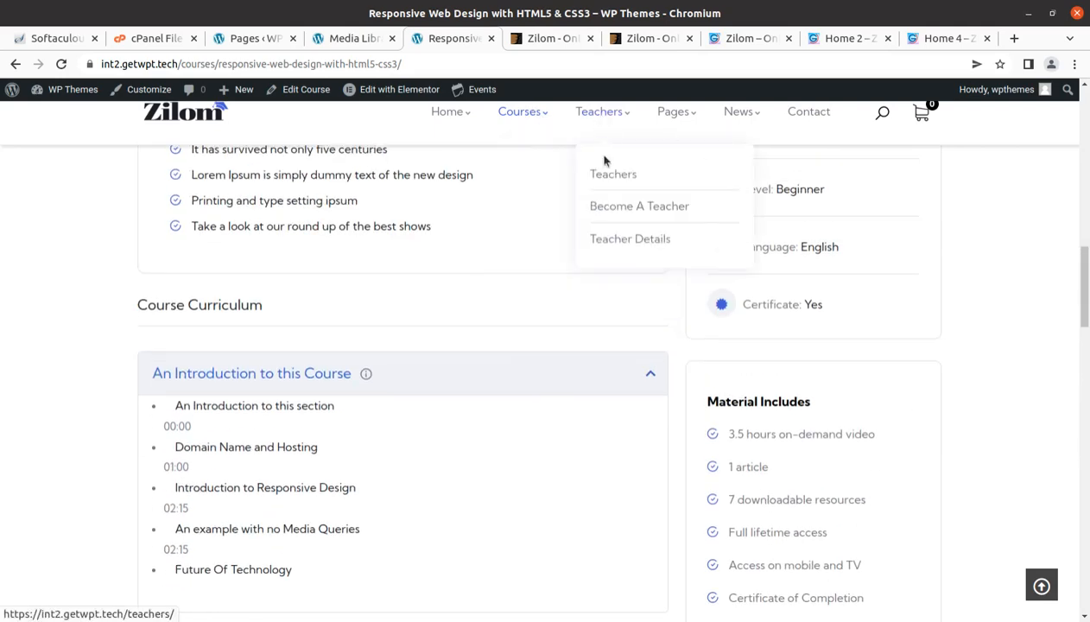
pyautogui.click(621, 215)
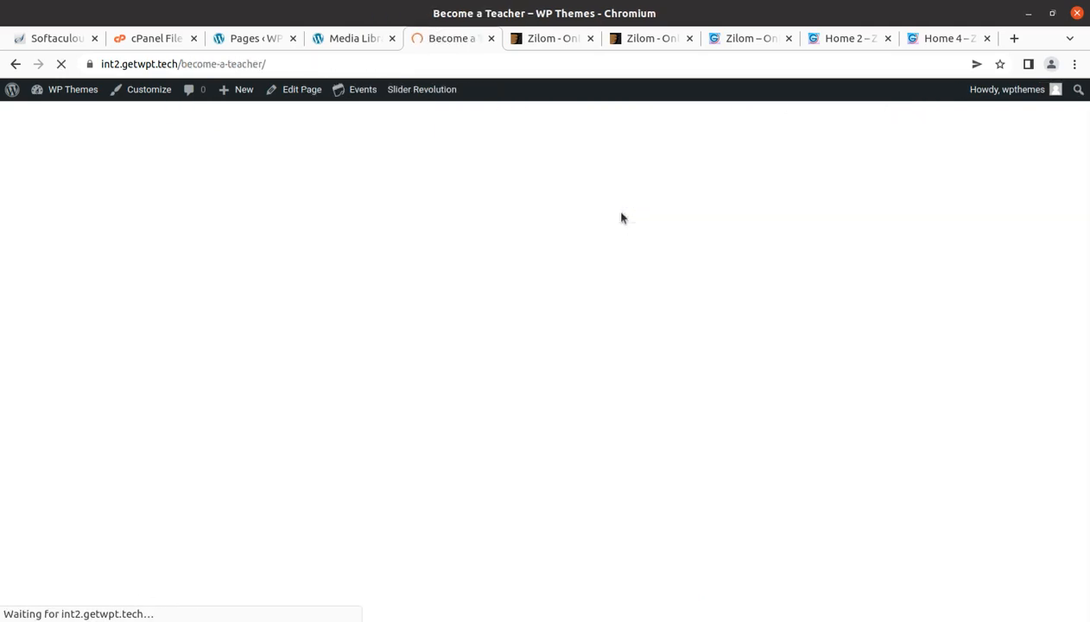
pyautogui.scroll(-15, 619, 220)
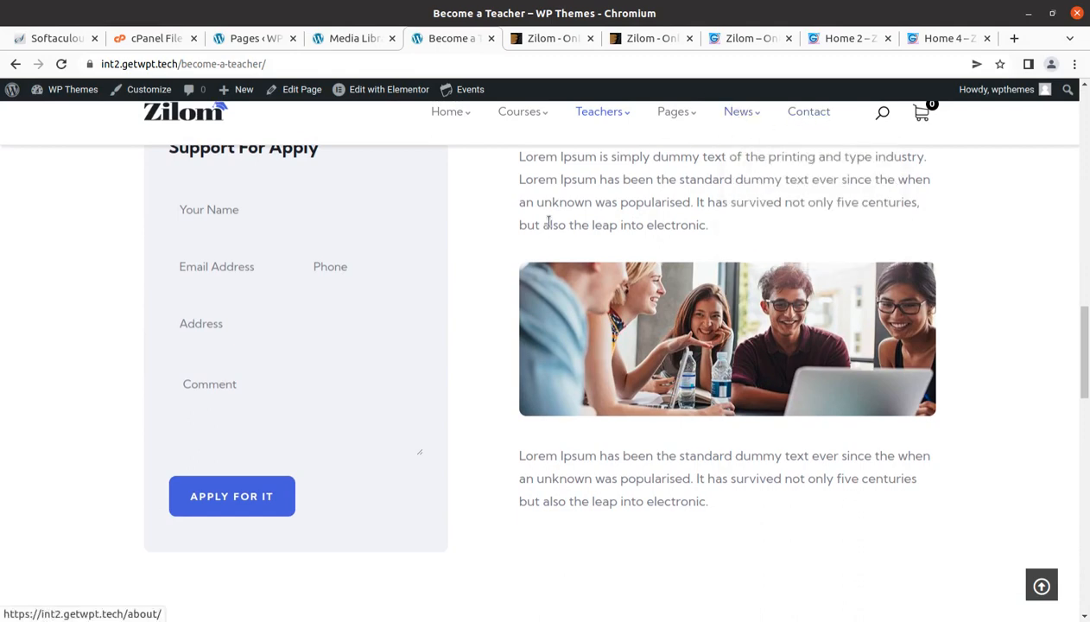
pyautogui.scroll(15, 455, 316)
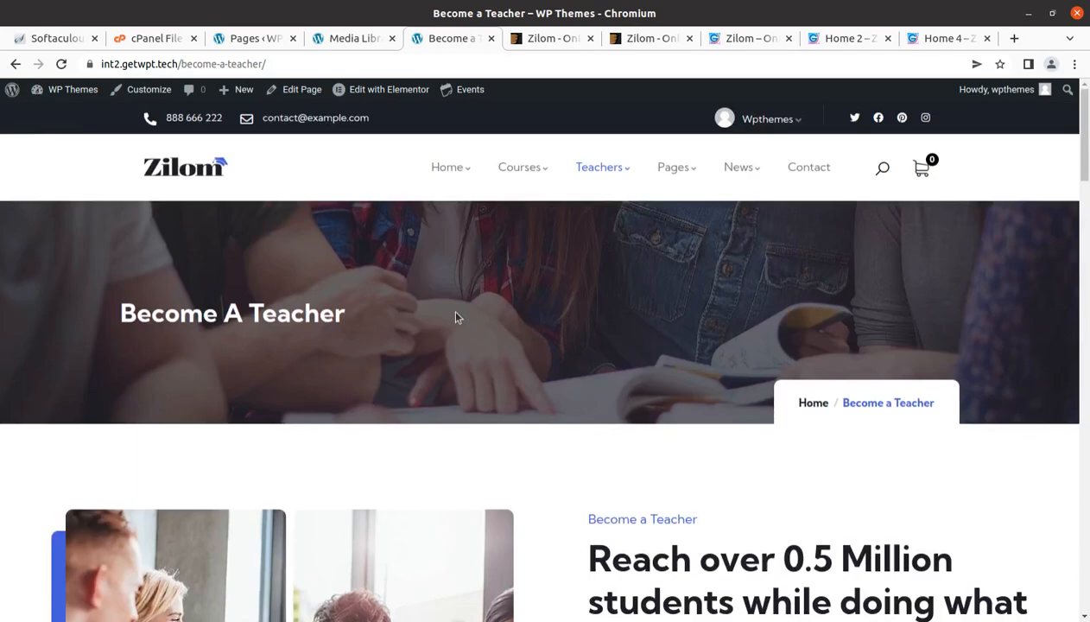
# - Go by way of the homepage to the WordPress dashboard and look through the Tutor LMS course list
pyautogui.click(200, 170)
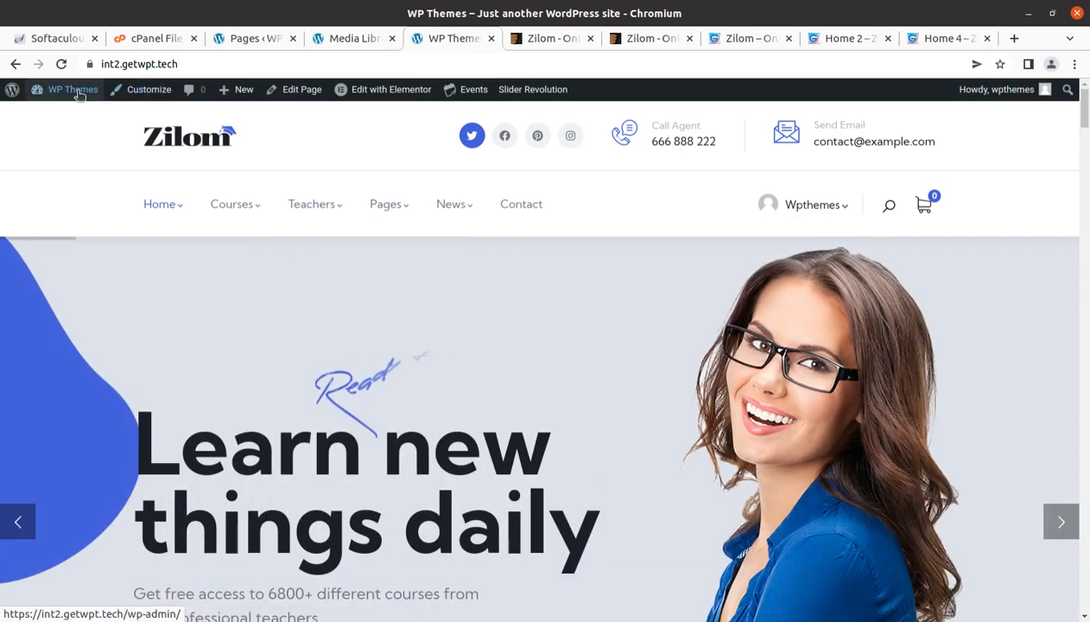
pyautogui.click(51, 115)
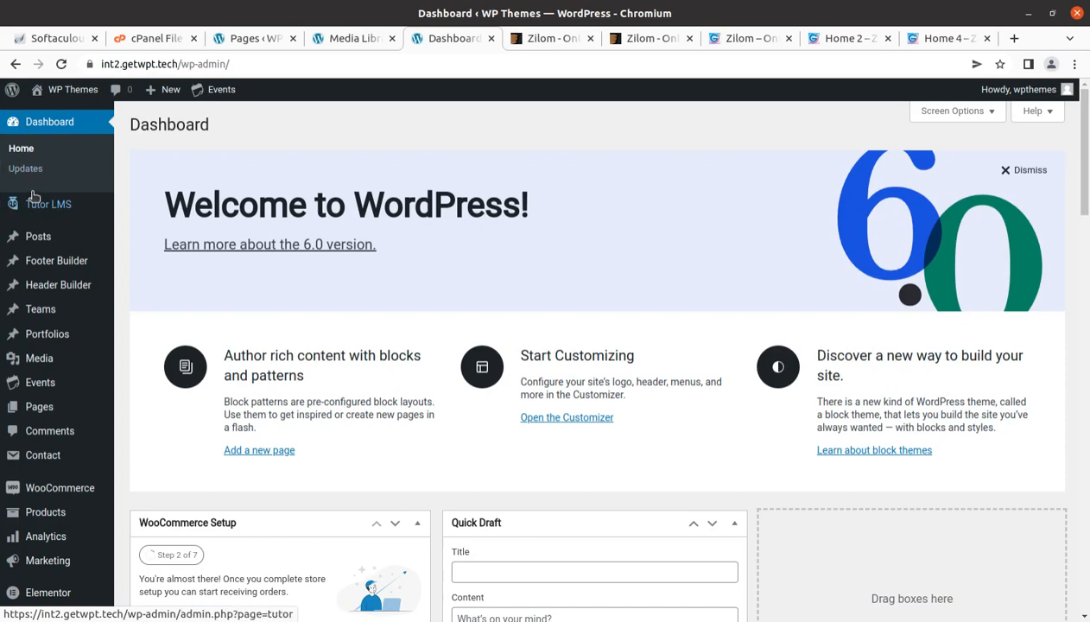
pyautogui.moveTo(26, 213)
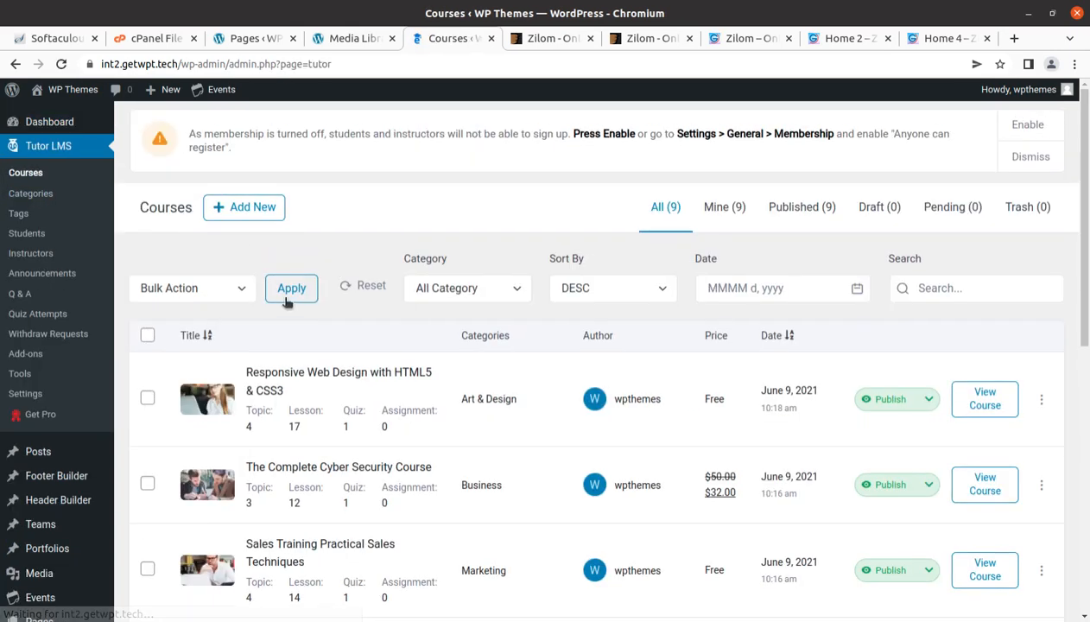
pyautogui.scroll(-2, 287, 300)
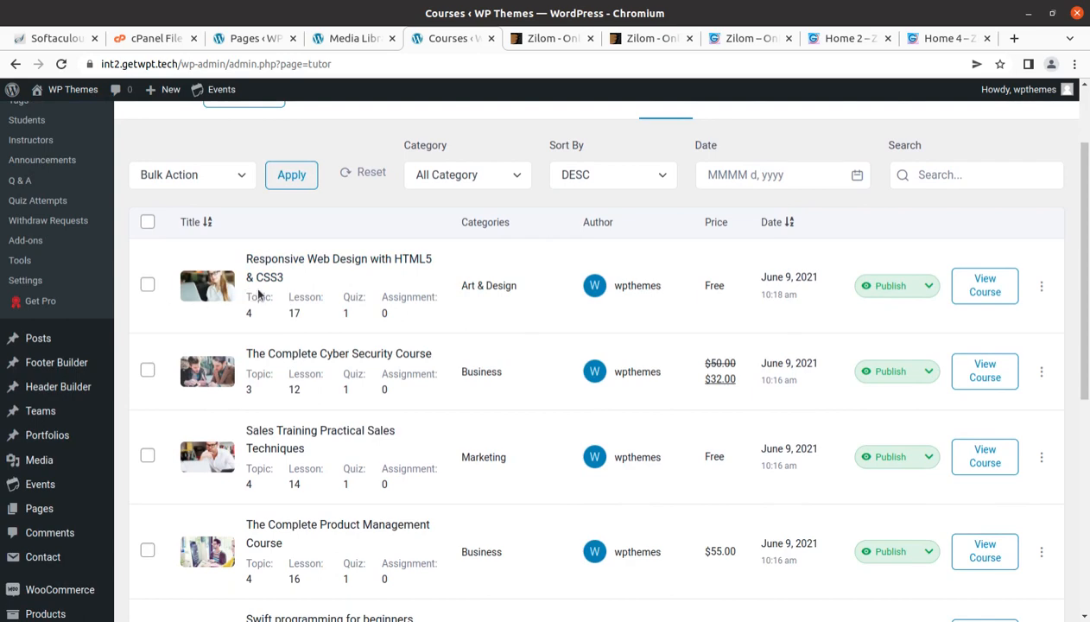
pyautogui.scroll(-4, 257, 295)
pyautogui.scroll(3, 175, 283)
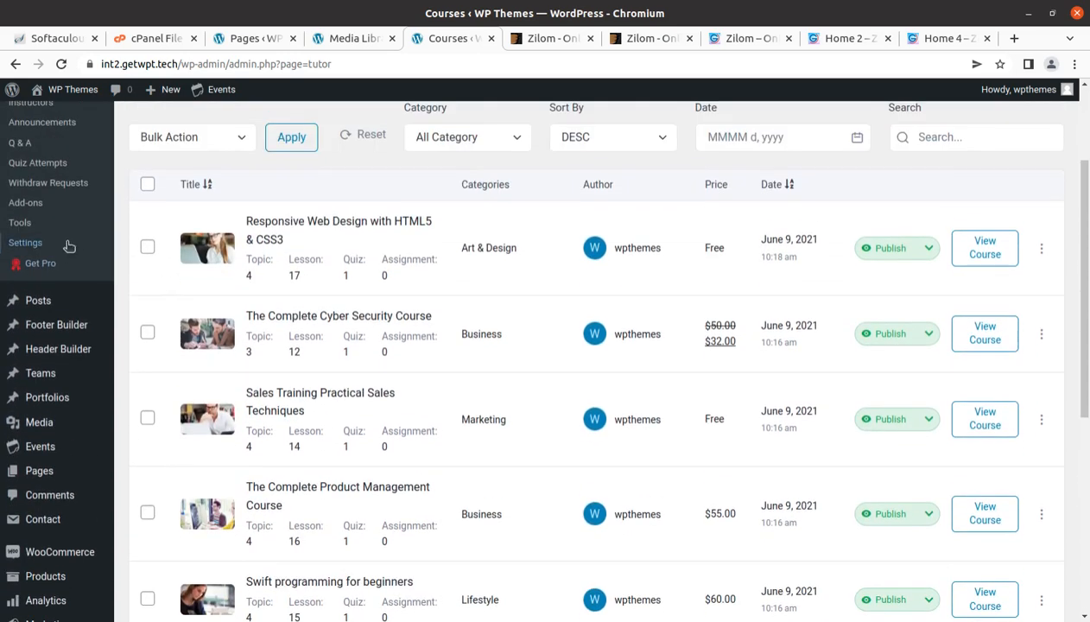
pyautogui.scroll(3, 69, 247)
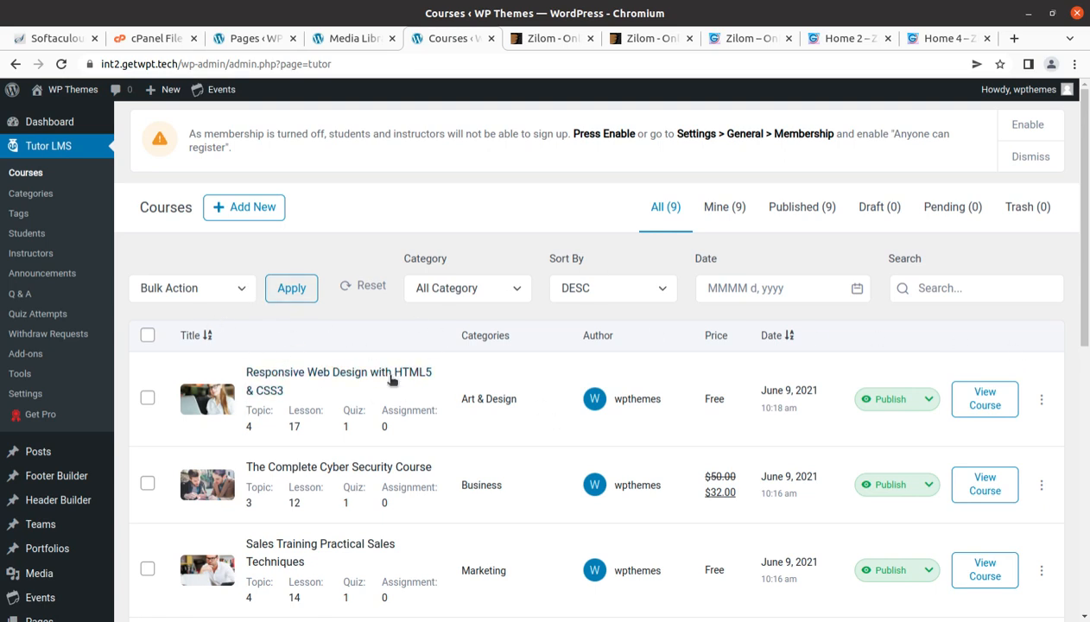
# - Open Responsive Web Design with HTML5 & CSS3 for editing in a new tab and decline the notice about disabling the Classic Editor plugin
pyautogui.middleClick(274, 380)
pyautogui.click(491, 41)
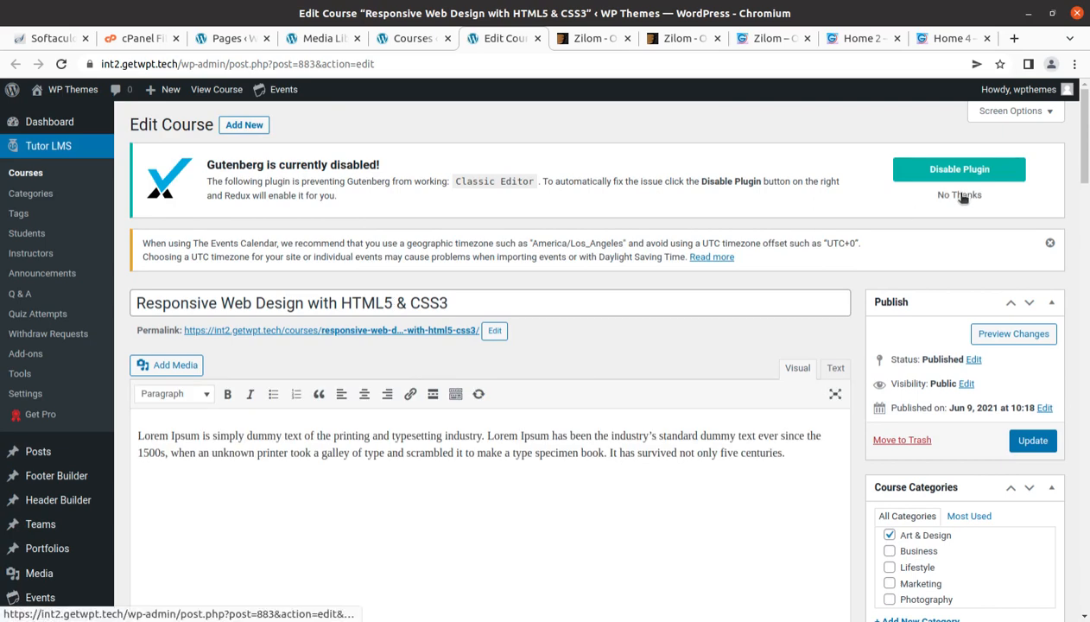
pyautogui.click(955, 193)
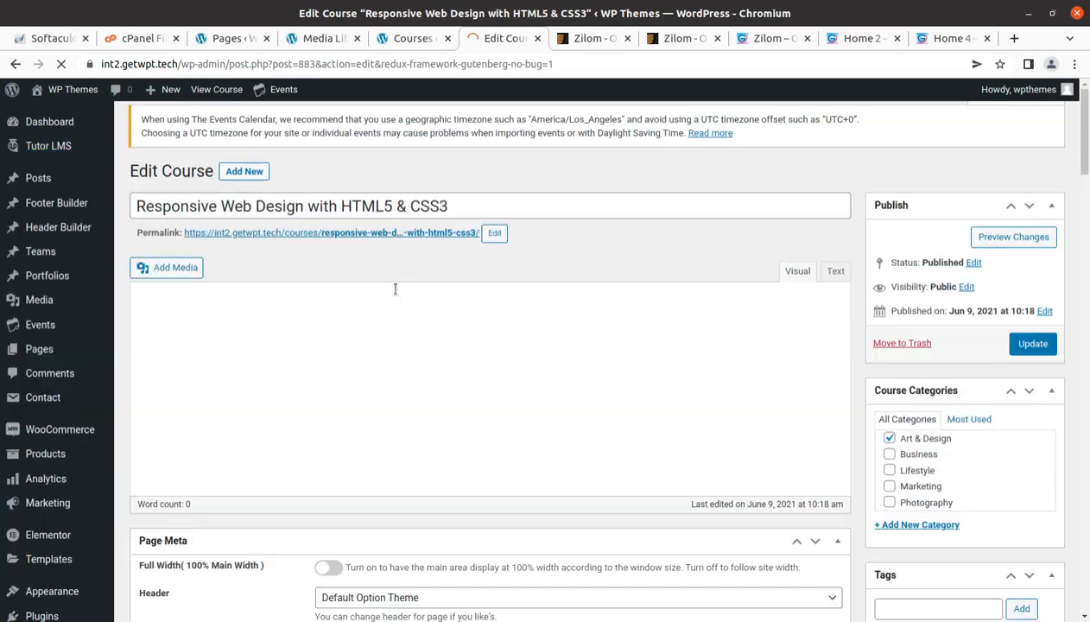
# - Examine the course's editing options from Page Meta and Page Title & Breadcrumb down to the general Course Settings
pyautogui.scroll(-3, 393, 290)
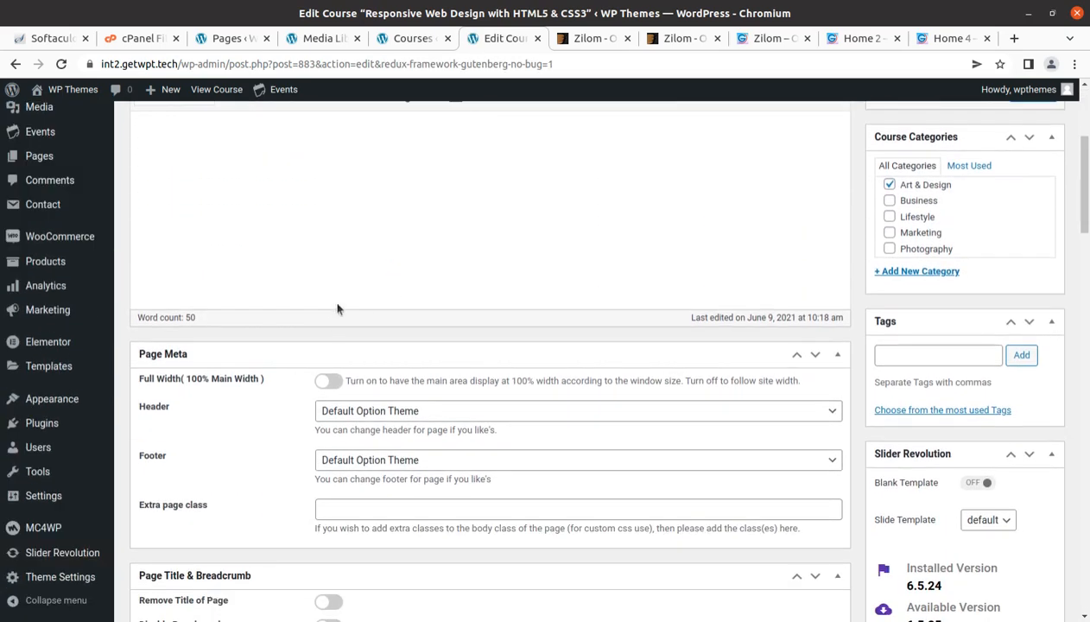
pyautogui.scroll(3, 333, 293)
pyautogui.scroll(-3, 336, 303)
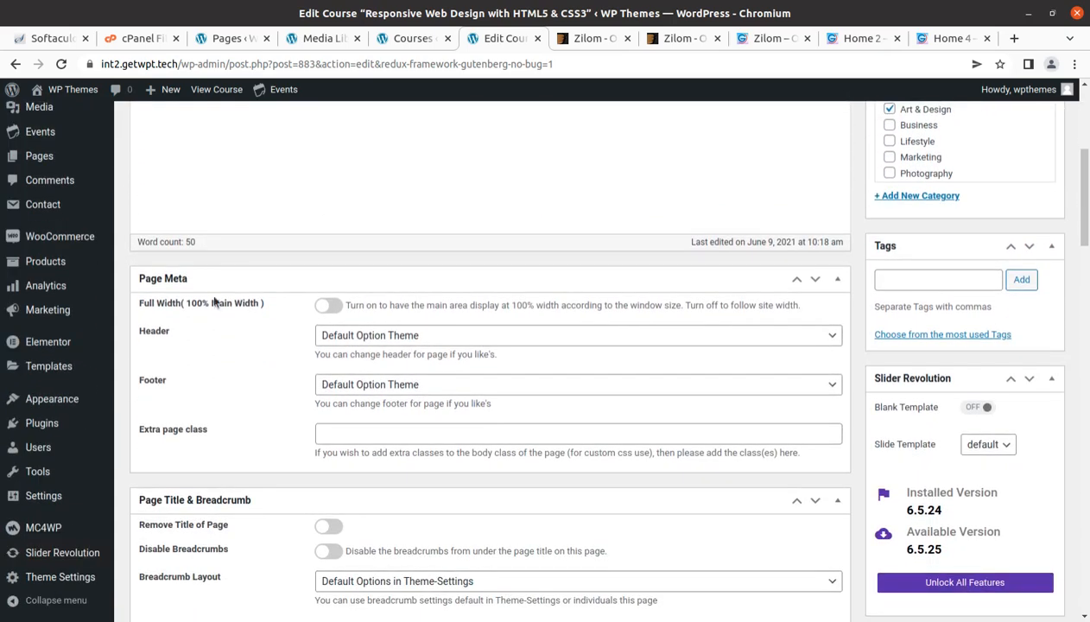
pyautogui.scroll(-5, 376, 299)
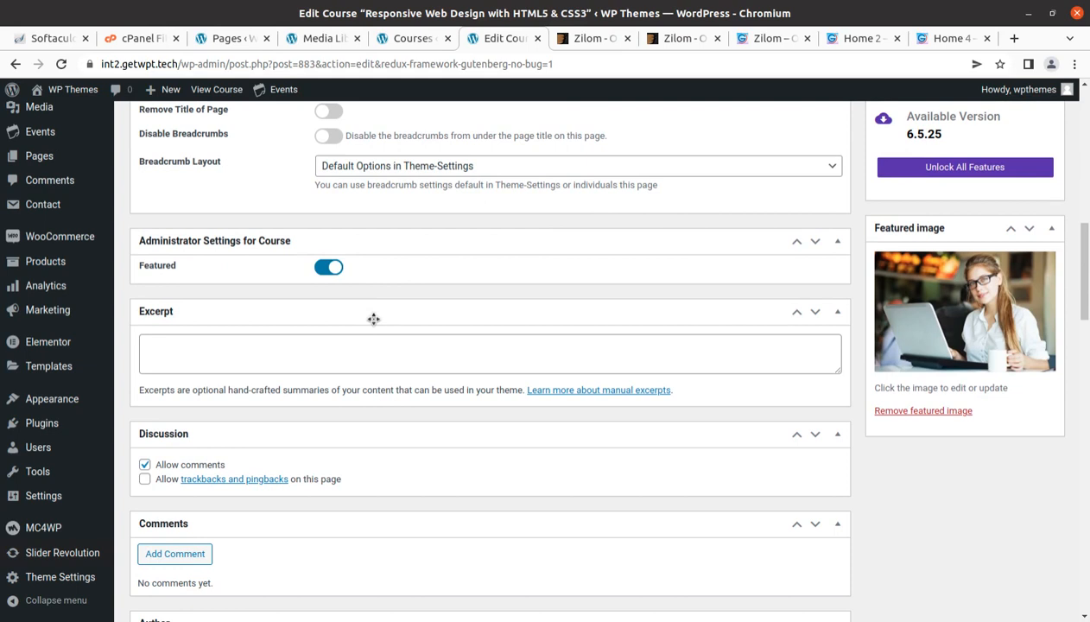
pyautogui.scroll(-6, 373, 318)
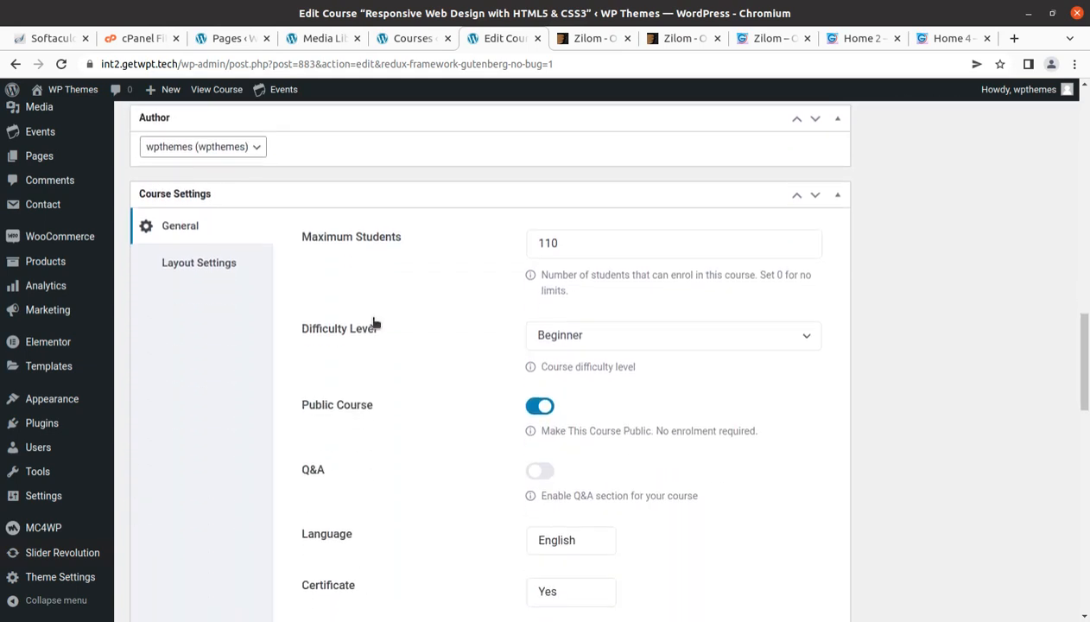
pyautogui.scroll(-1, 375, 323)
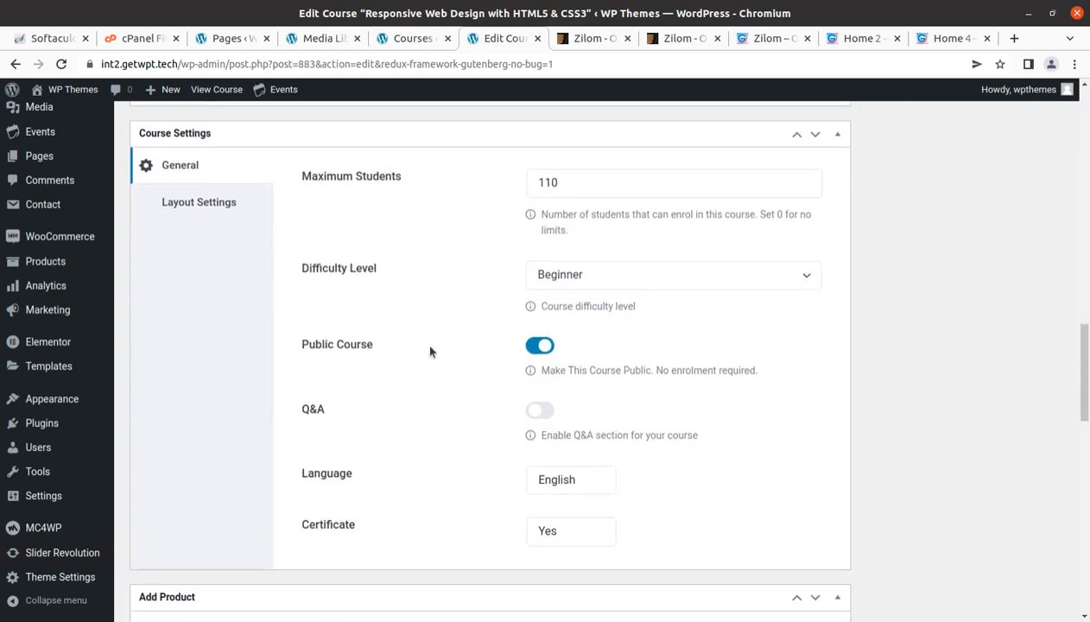
# - Review the course's Add Product, Course Builder, Additional Data and Video sections, and return toward the beginning of the edit page
pyautogui.scroll(-3, 430, 352)
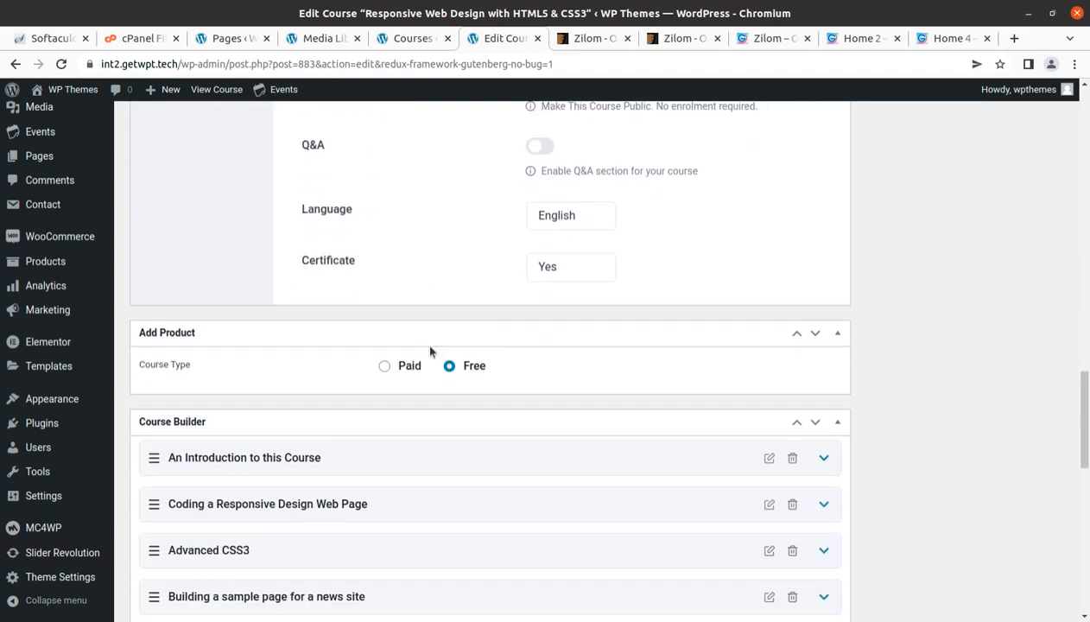
pyautogui.scroll(-1, 375, 408)
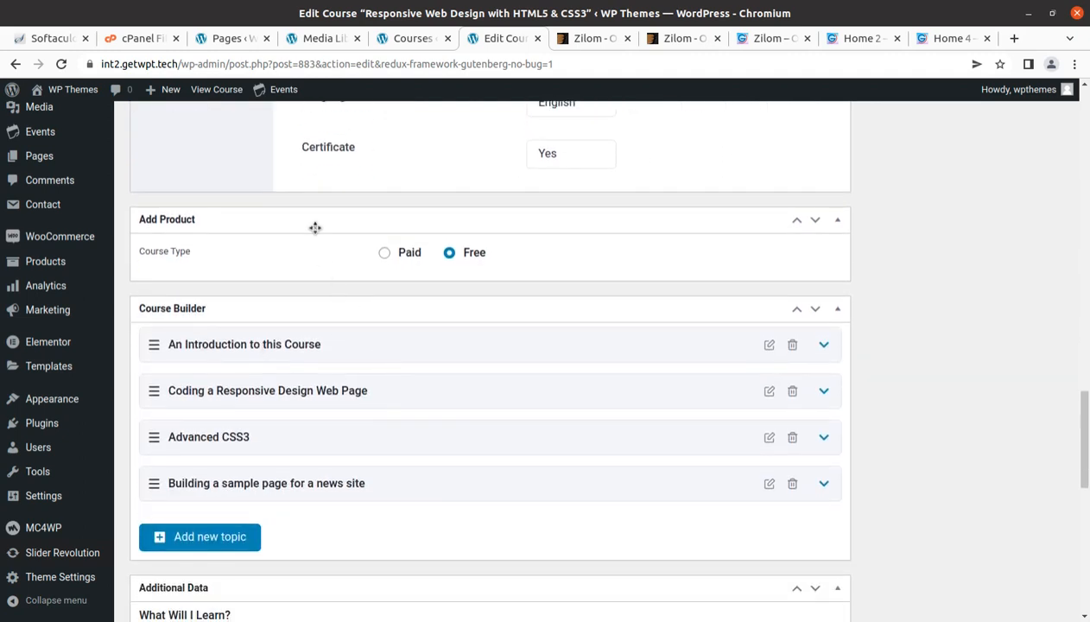
pyautogui.scroll(-4, 445, 362)
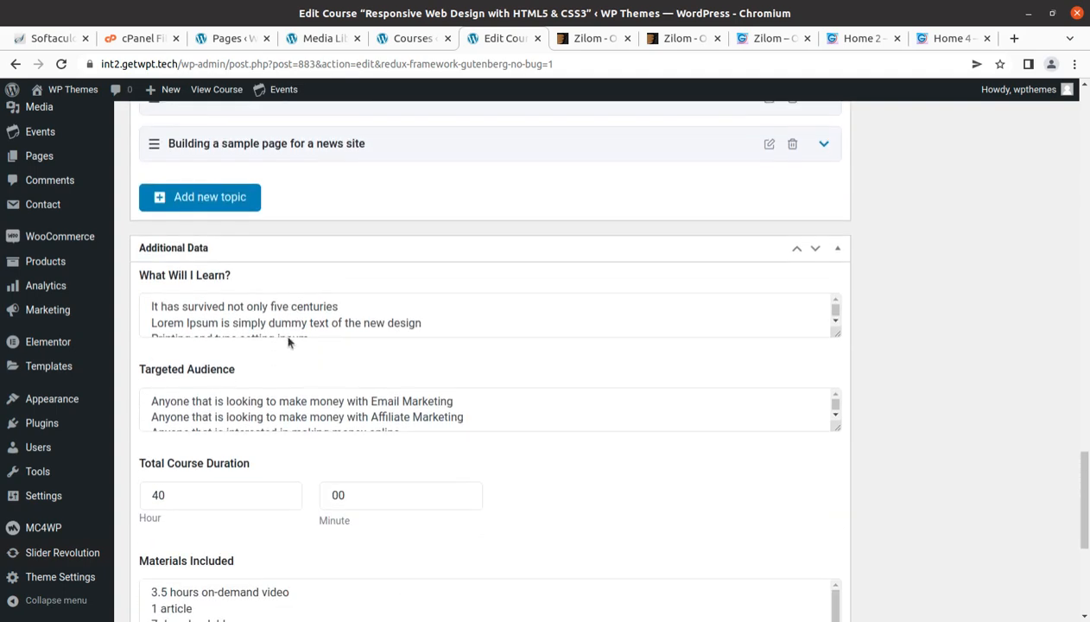
pyautogui.scroll(-5, 453, 314)
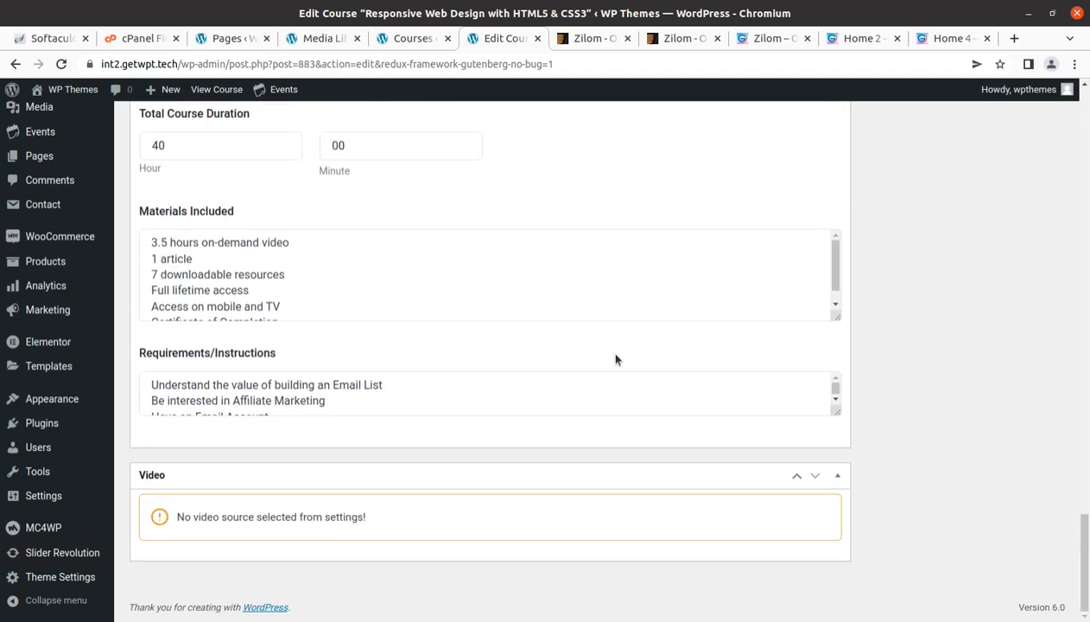
pyautogui.scroll(10, 712, 359)
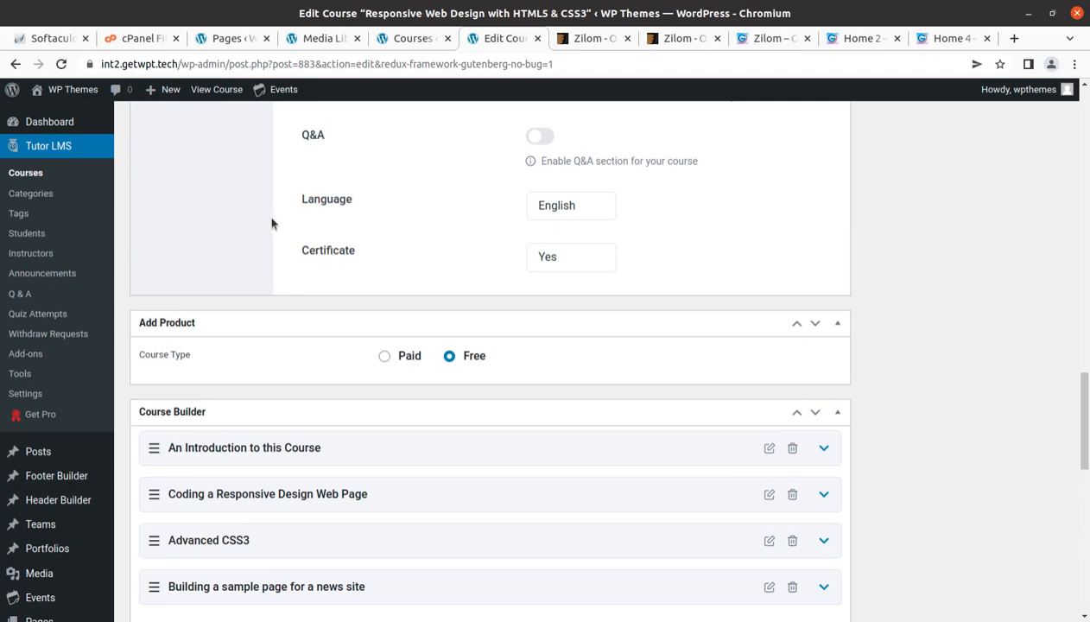
pyautogui.scroll(12, 272, 223)
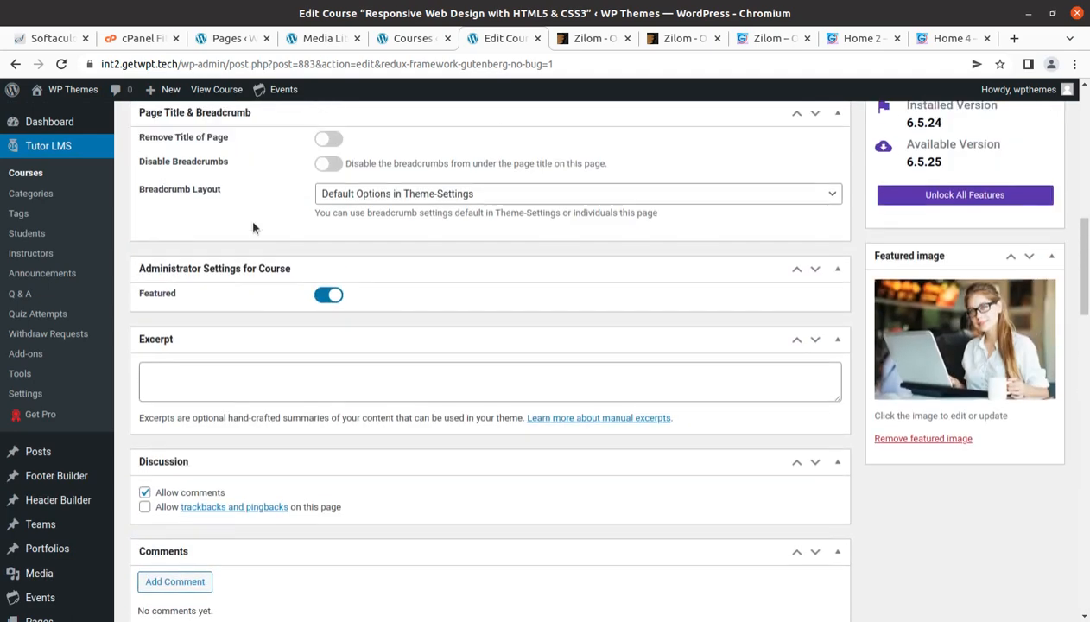
pyautogui.scroll(3, 250, 228)
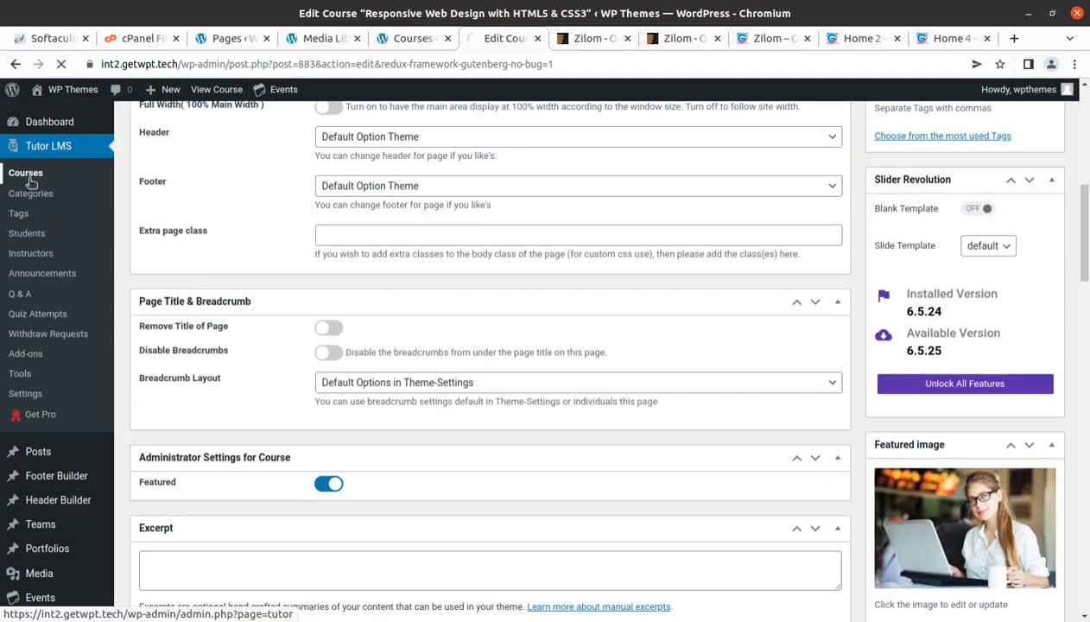
# - Look through the Tutor LMS course list and the course categories
pyautogui.scroll(-1, 320, 328)
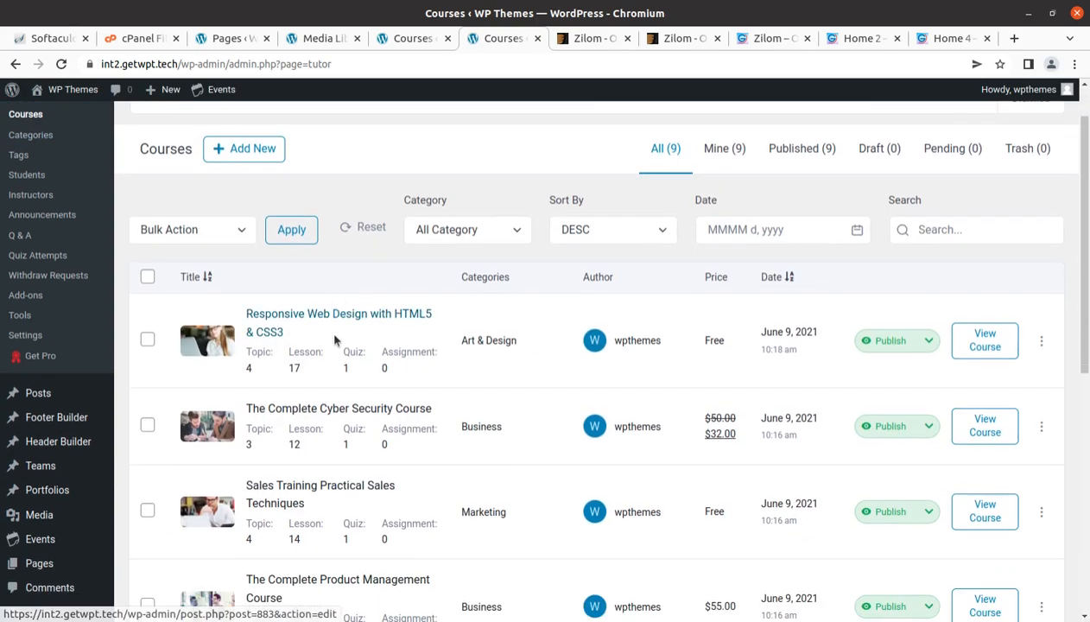
pyautogui.scroll(-6, 335, 339)
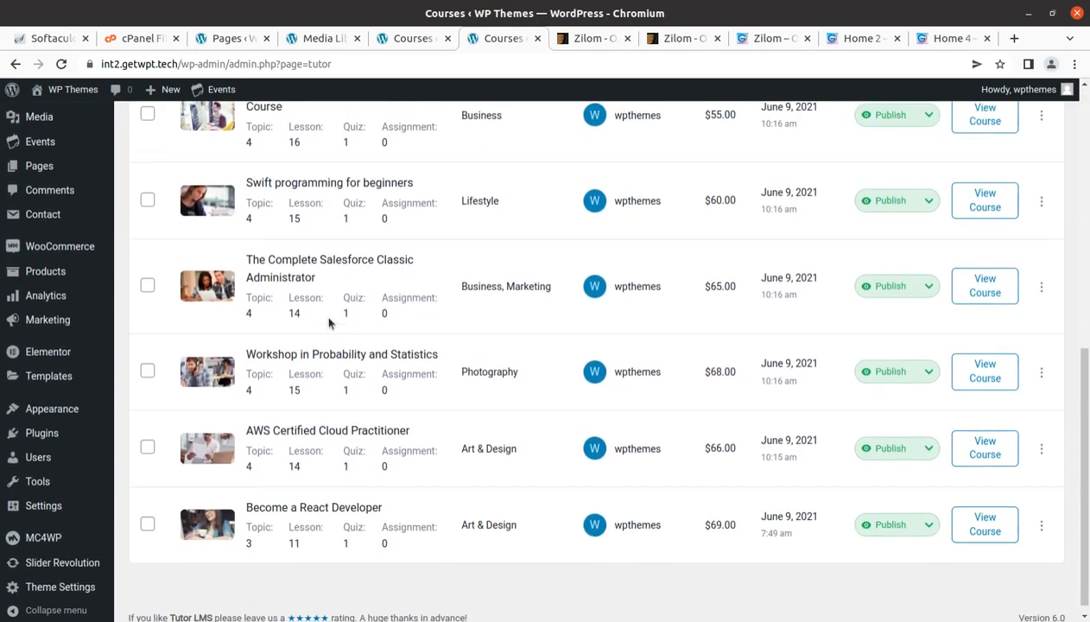
pyautogui.scroll(5, 328, 323)
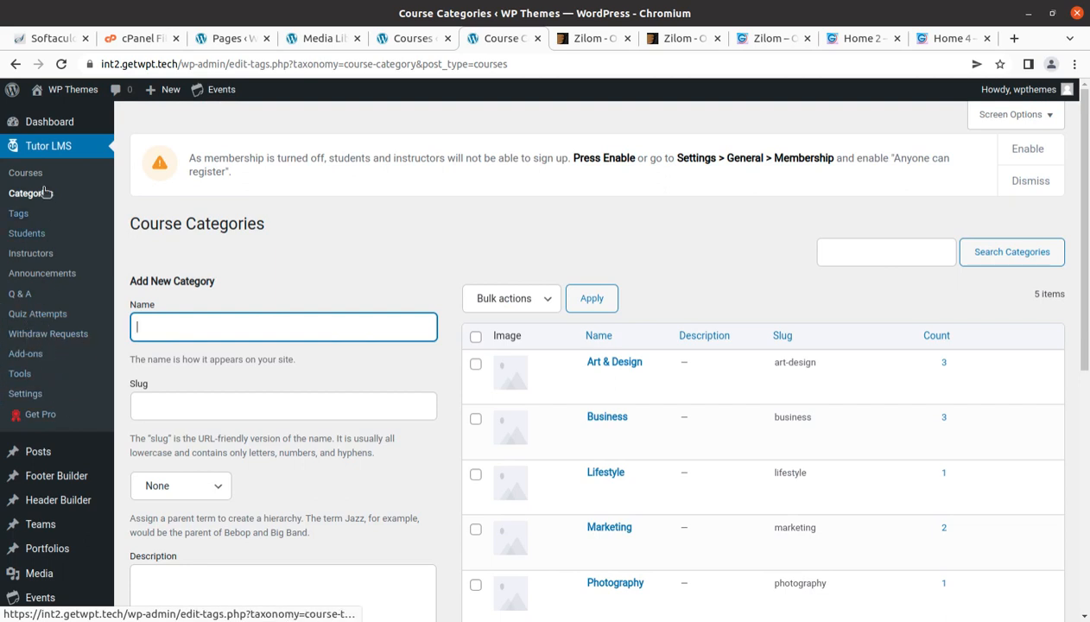
pyautogui.scroll(-3, 30, 414)
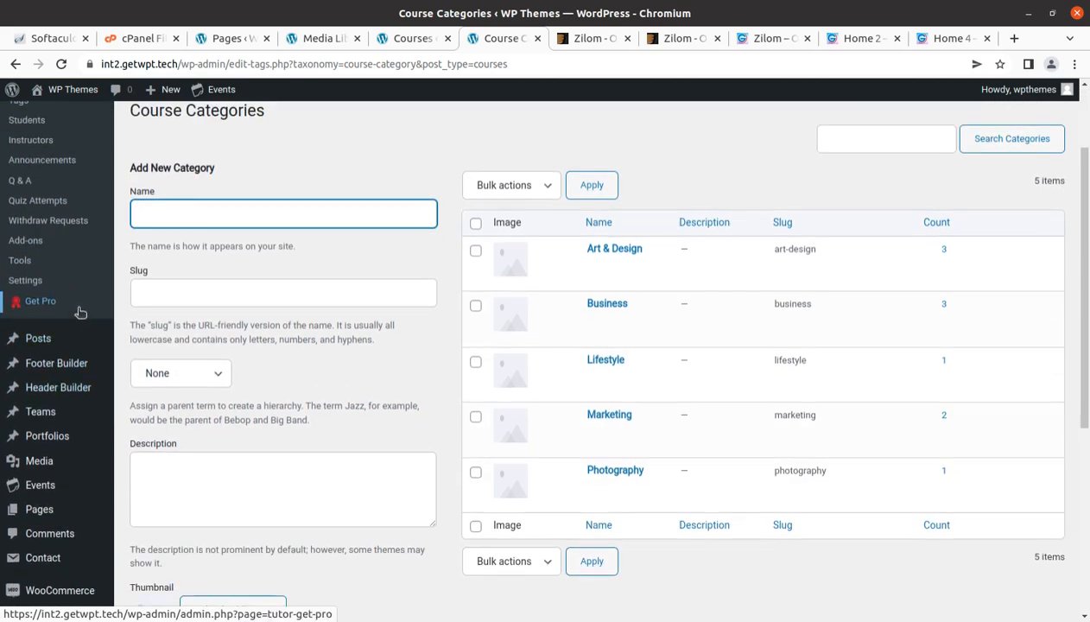
pyautogui.scroll(3, 80, 303)
pyautogui.scroll(-2, 86, 173)
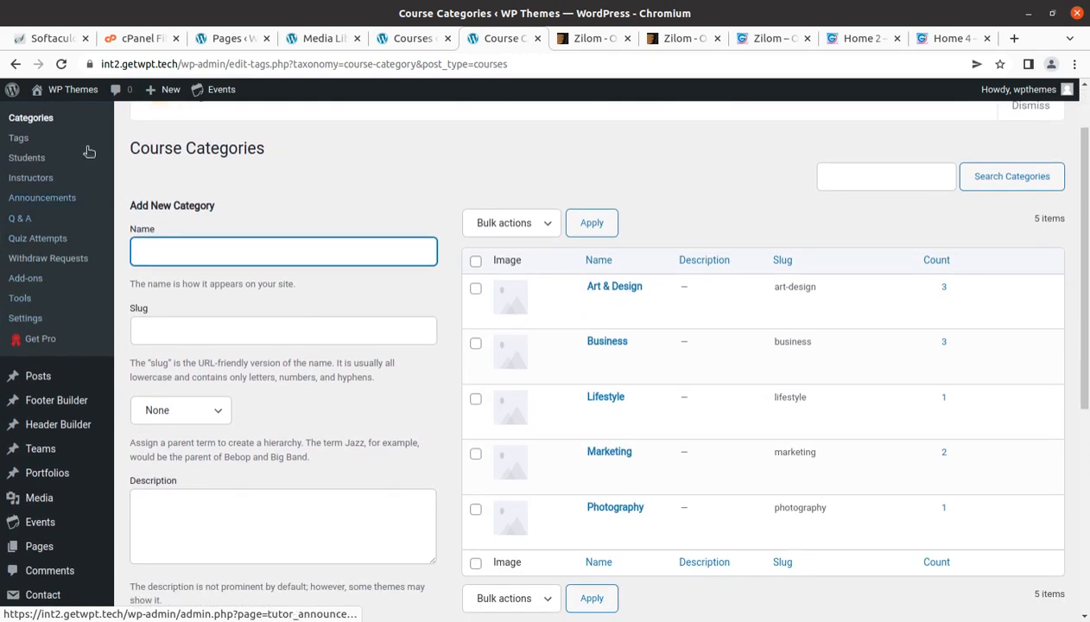
pyautogui.scroll(-2, 60, 380)
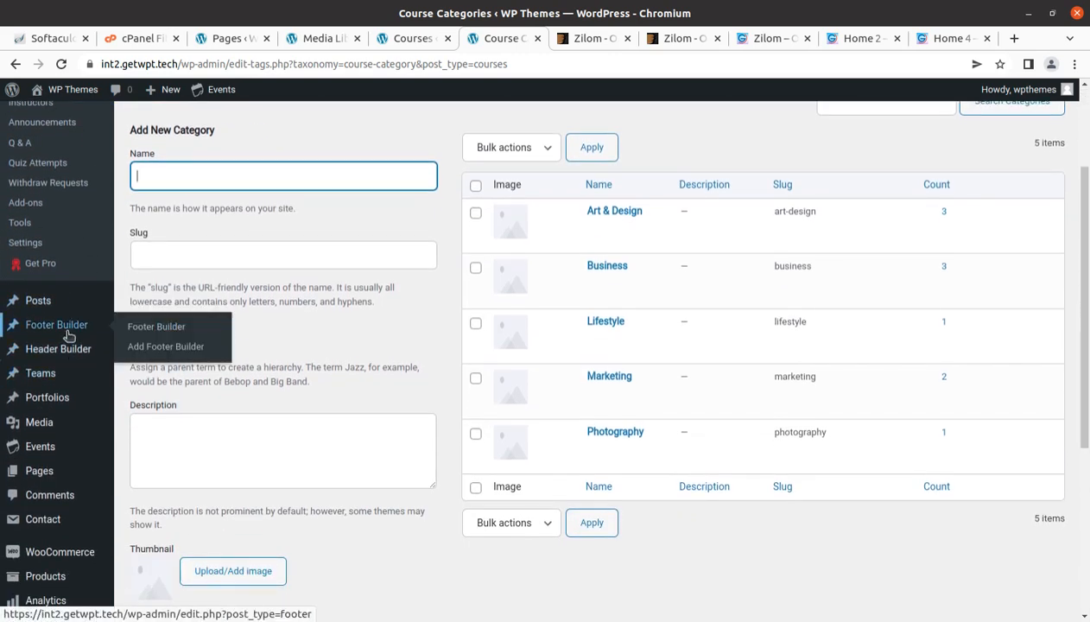
# - View the Footer Builder and Header Builder lists and open Header 1 for editing with Elementor
pyautogui.click(69, 335)
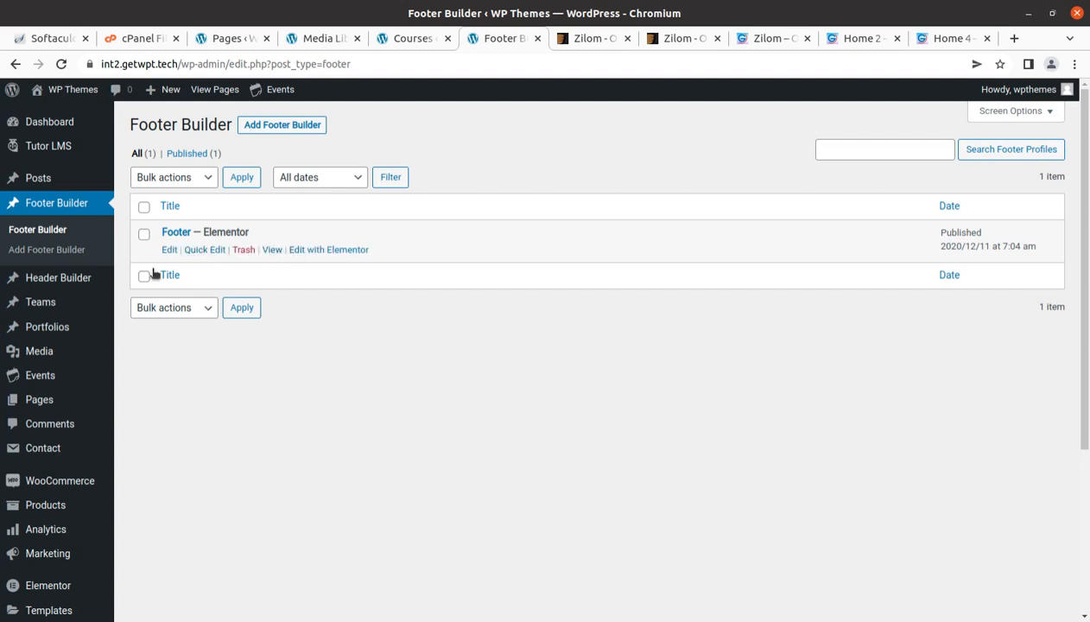
pyautogui.moveTo(57, 480)
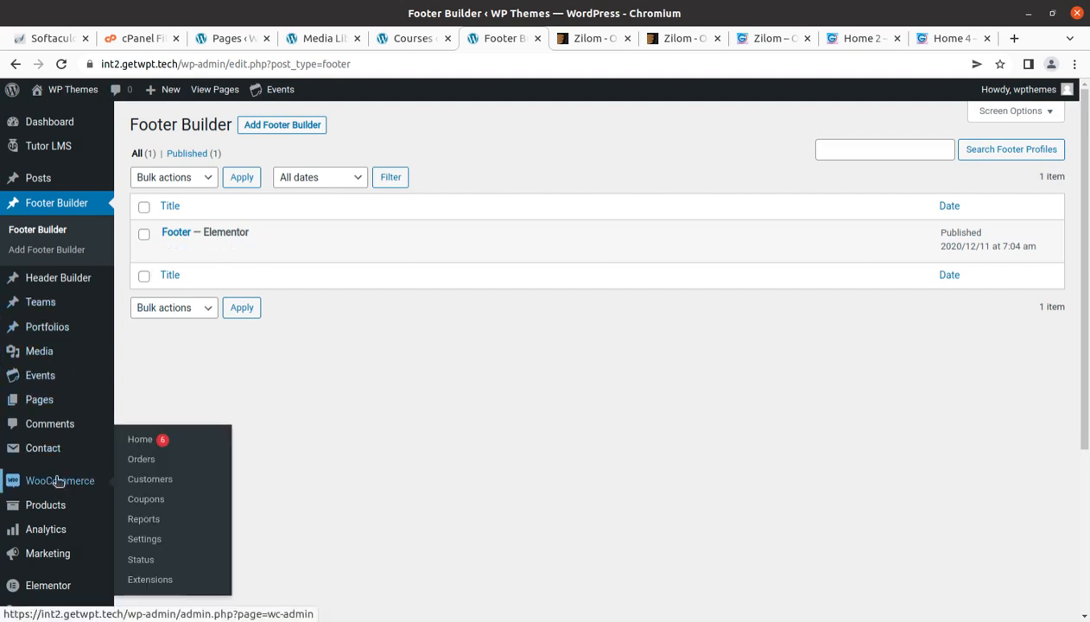
pyautogui.click(49, 288)
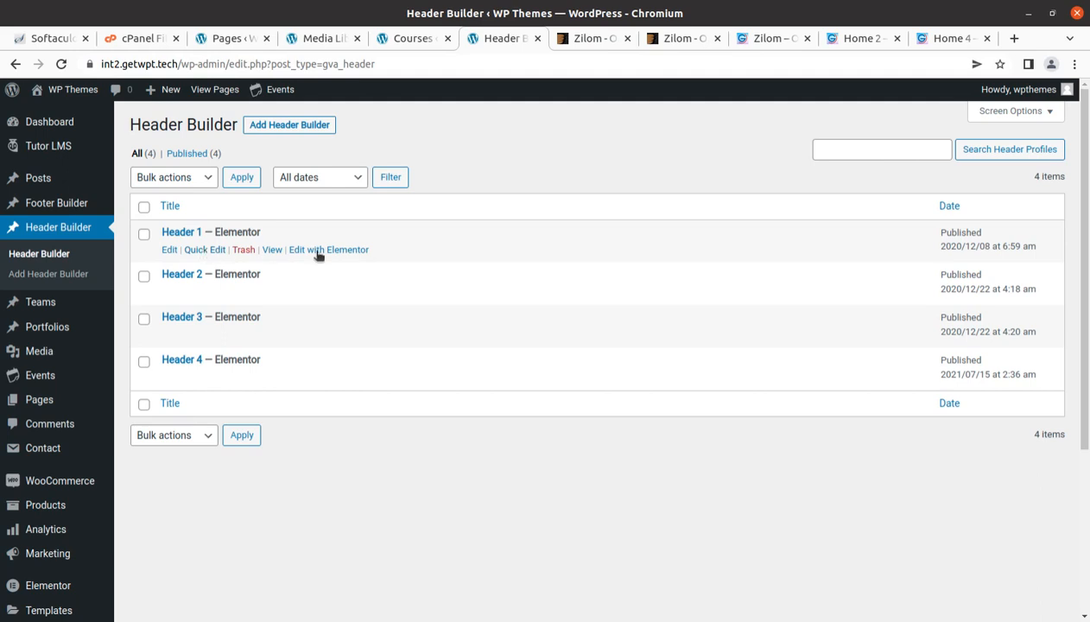
pyautogui.click(332, 250)
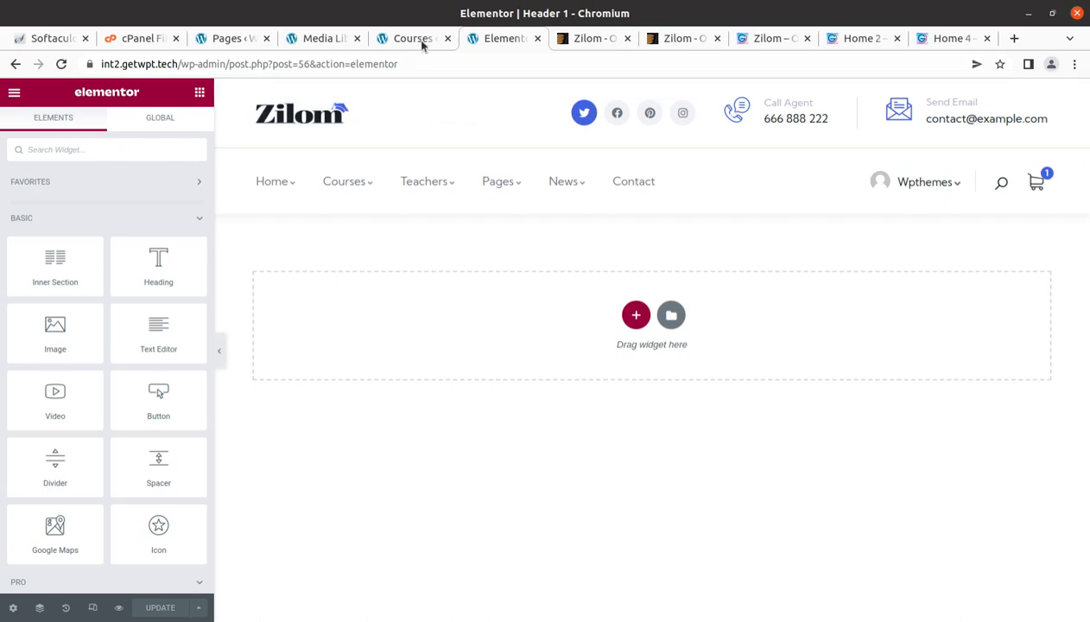
# - Close the Elementor, Courses and Media Library browser tabs and return to the WordPress Pages list
pyautogui.click(537, 38)
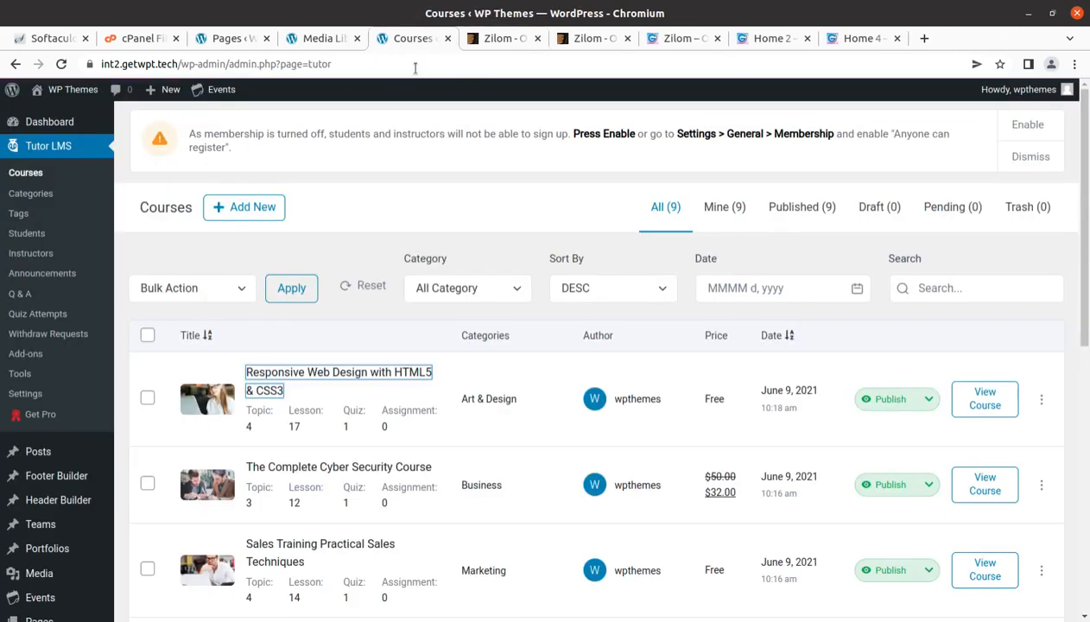
pyautogui.click(491, 39)
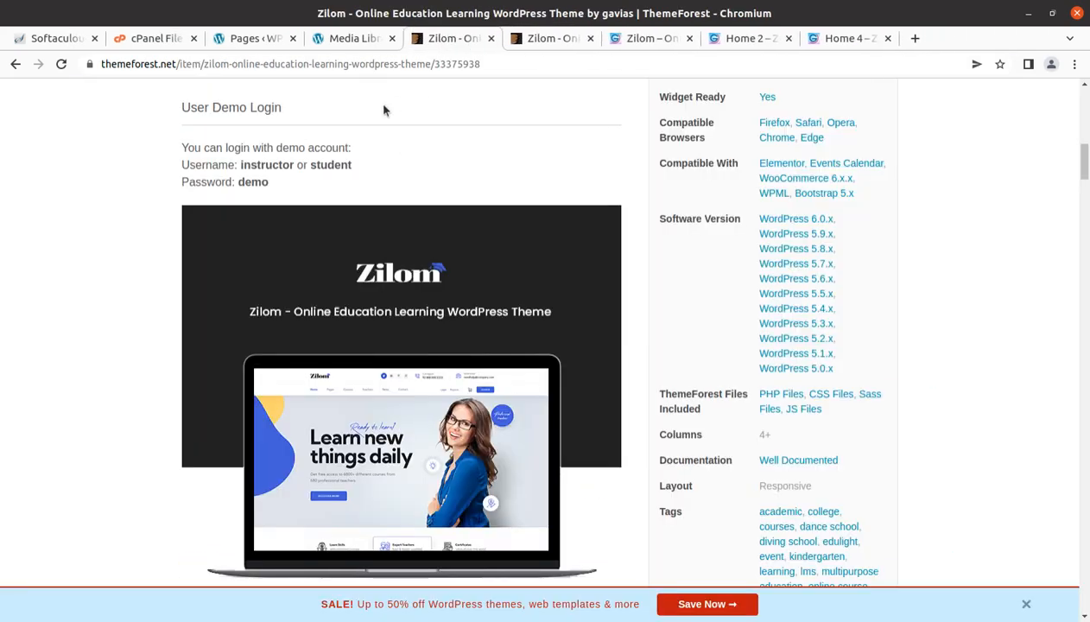
pyautogui.click(371, 40)
pyautogui.click(436, 39)
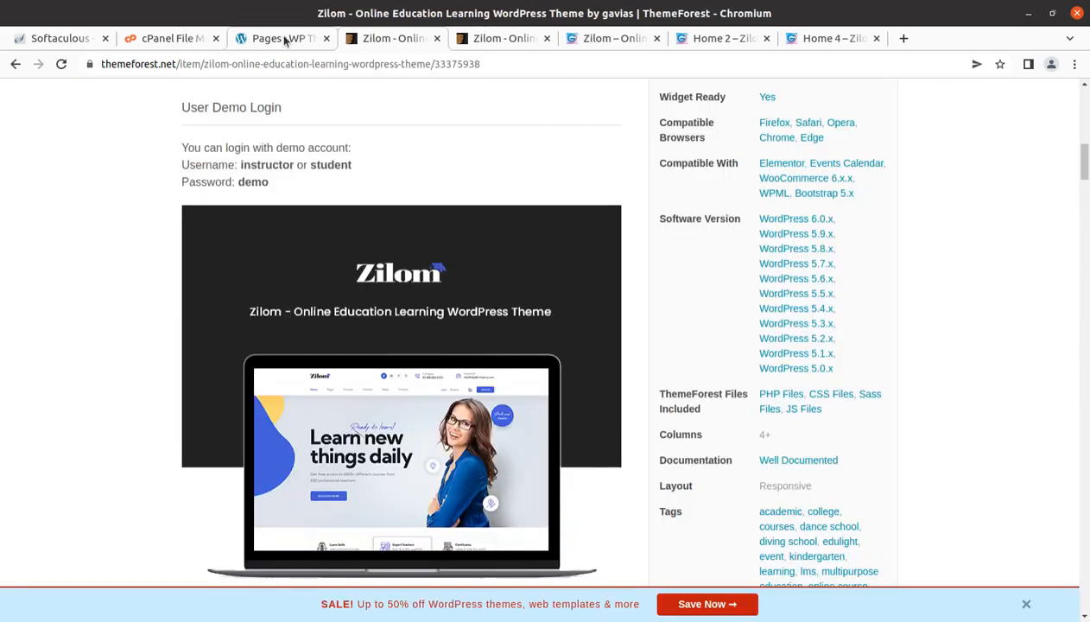
pyautogui.click(287, 39)
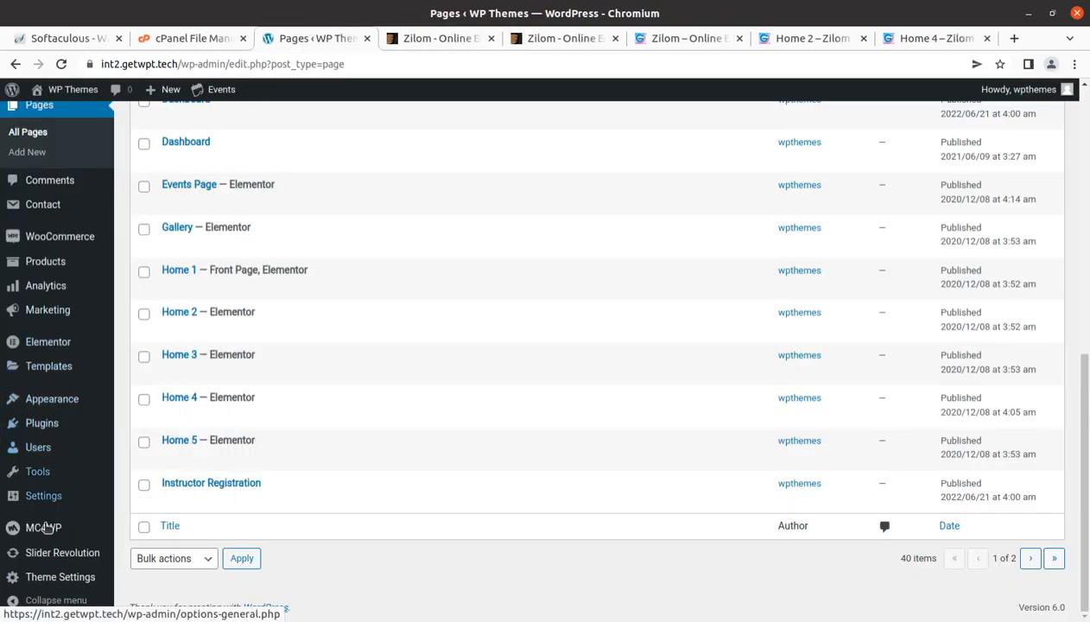
# - Browse the imported Teams, Portfolios and Events lists in the WordPress dashboard
pyautogui.scroll(4, 47, 527)
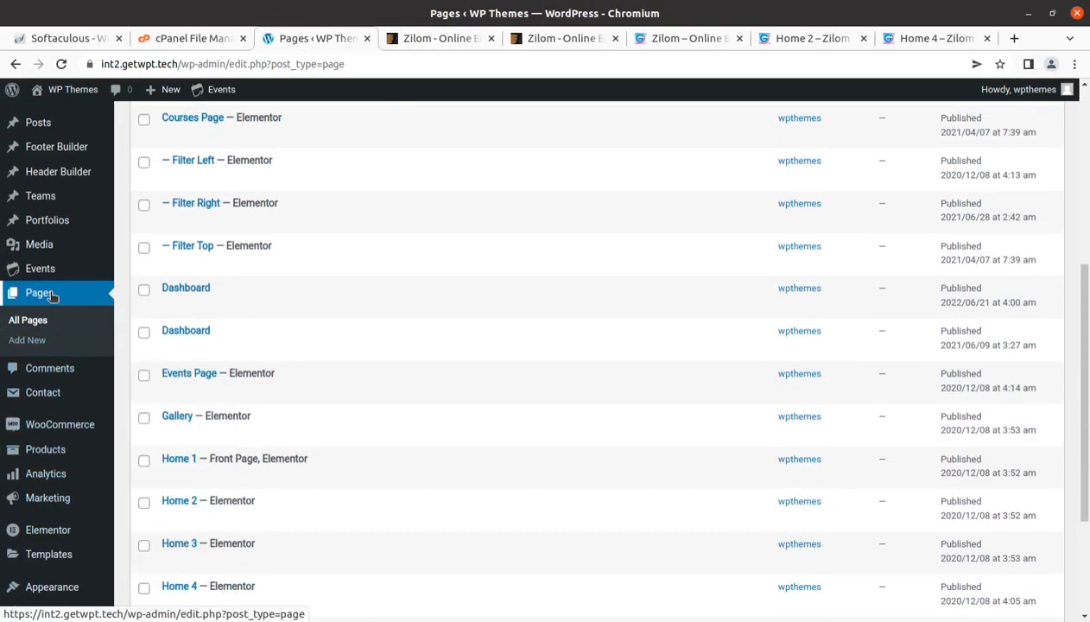
pyautogui.moveTo(59, 205)
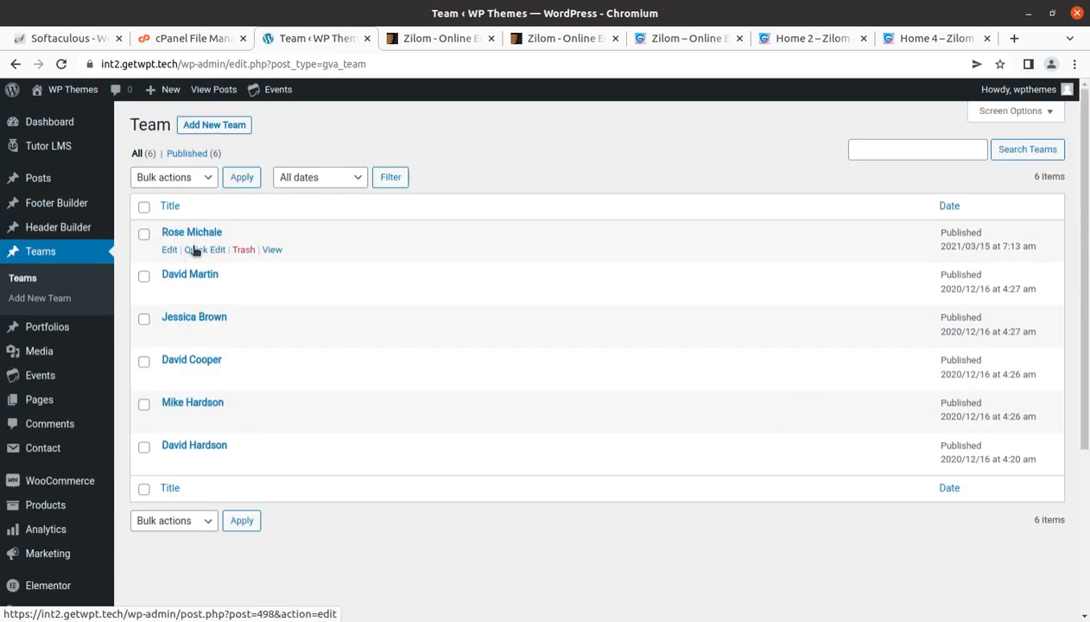
pyautogui.moveTo(50, 331)
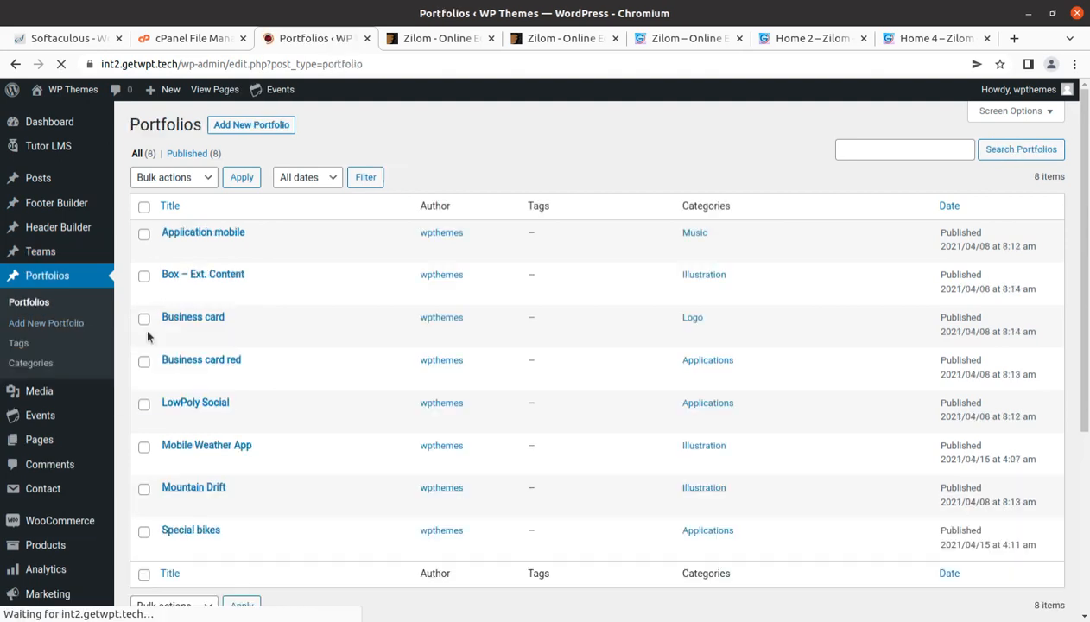
pyautogui.moveTo(60, 406)
pyautogui.moveTo(98, 422)
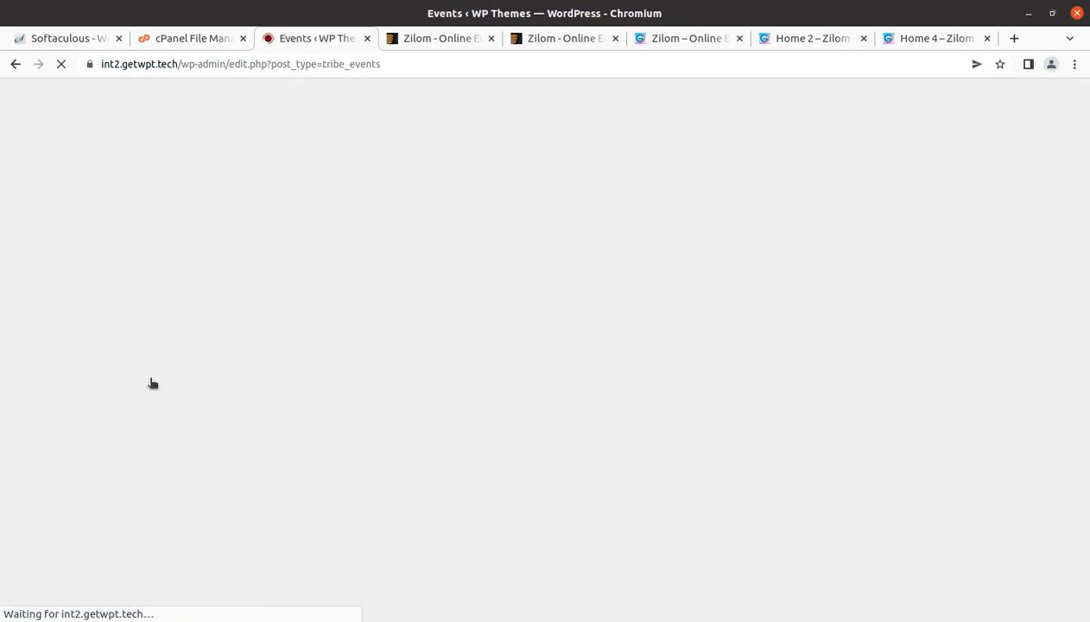
pyautogui.scroll(-1, 294, 333)
pyautogui.scroll(-2, 293, 334)
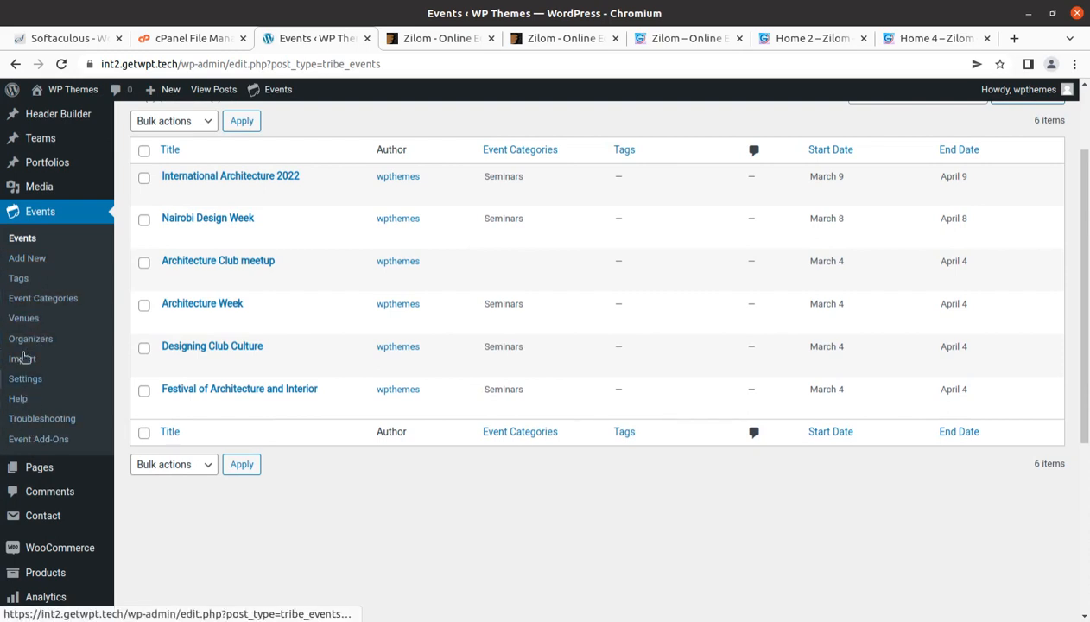
pyautogui.scroll(-2, 19, 380)
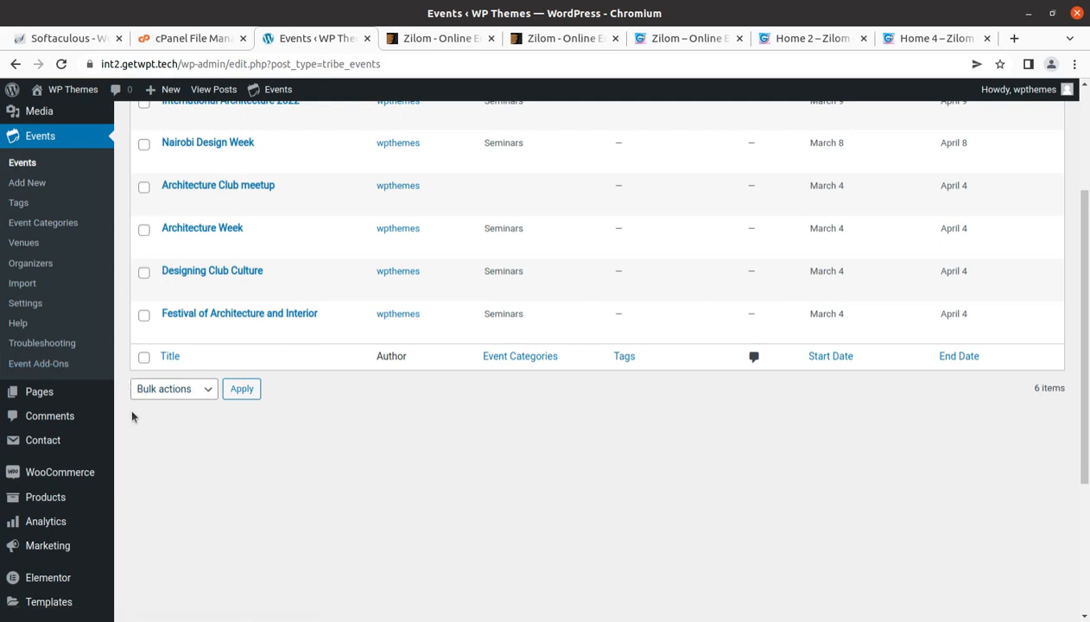
# - Open the Zilom Theme Settings and review the General Options
pyautogui.scroll(-4, 130, 406)
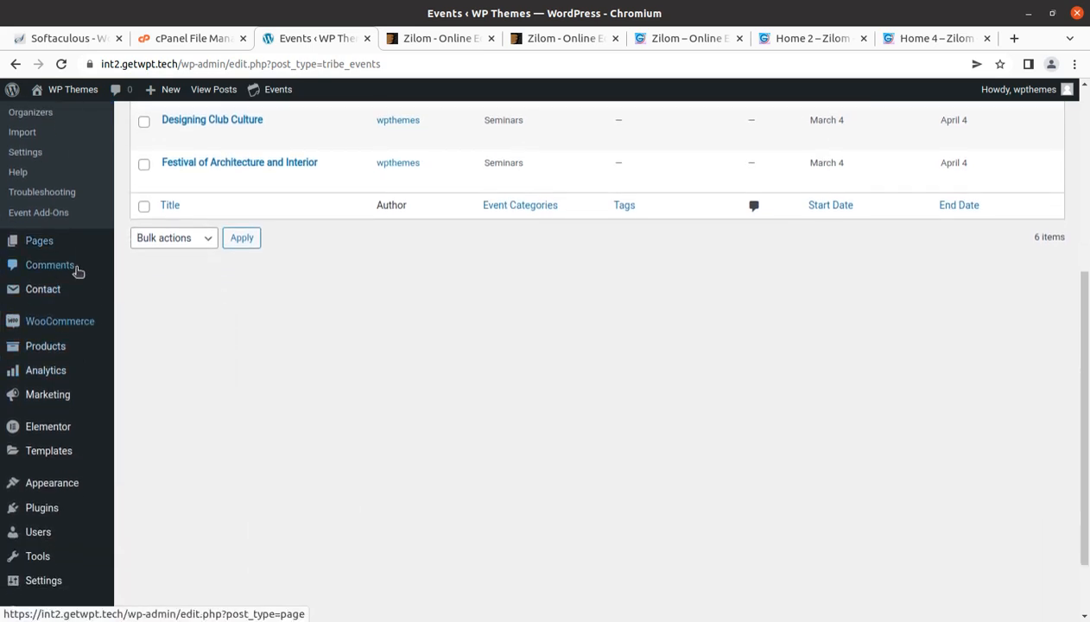
pyautogui.scroll(-1, 69, 381)
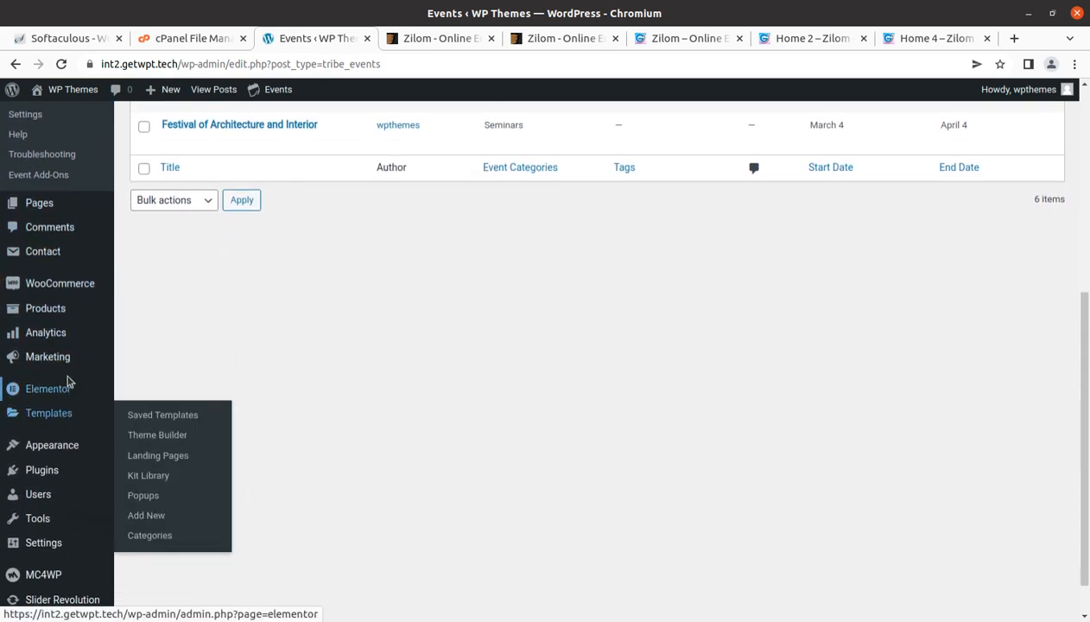
pyautogui.scroll(-1, 67, 389)
pyautogui.moveTo(62, 585)
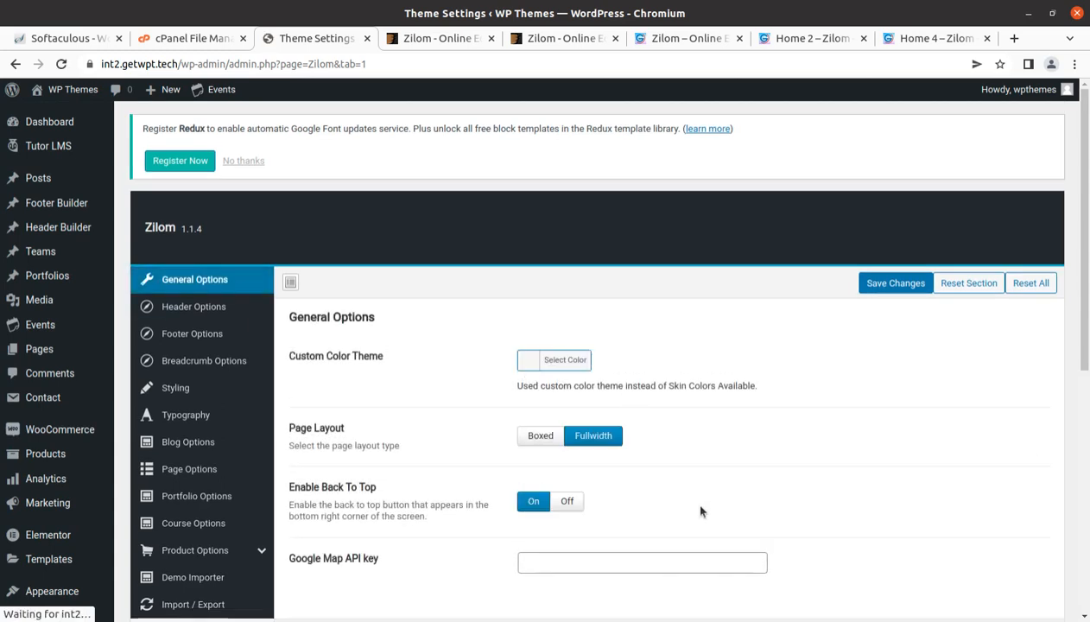
pyautogui.scroll(-3, 602, 480)
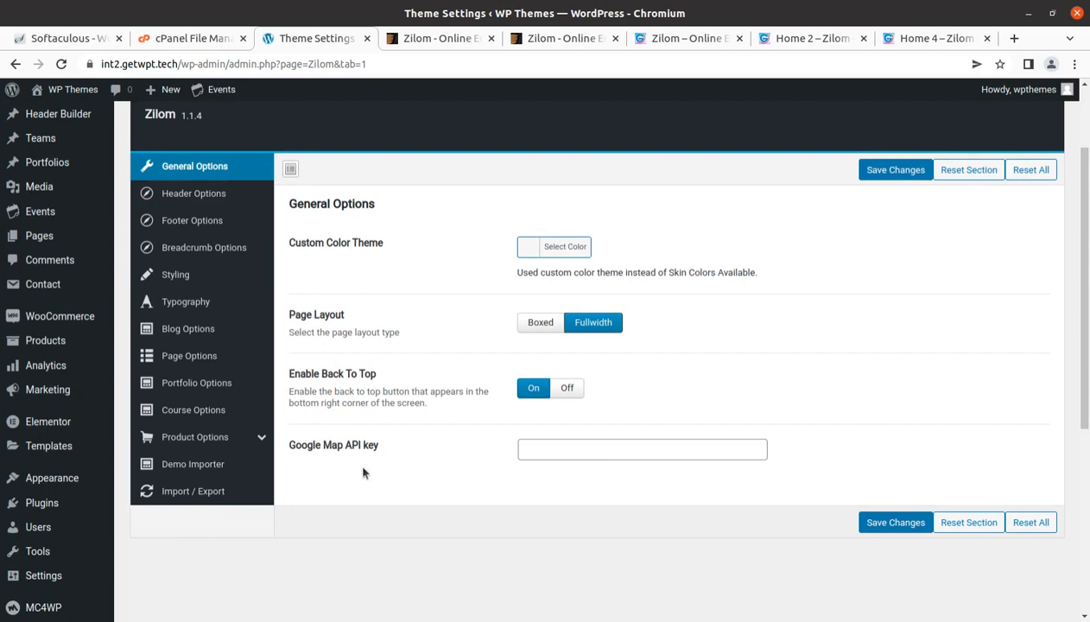
# - Review the theme's Header Options, including the mobile header settings, along with its Footer Options and Breadcrumb Options
pyautogui.click(200, 195)
pyautogui.scroll(-7, 576, 359)
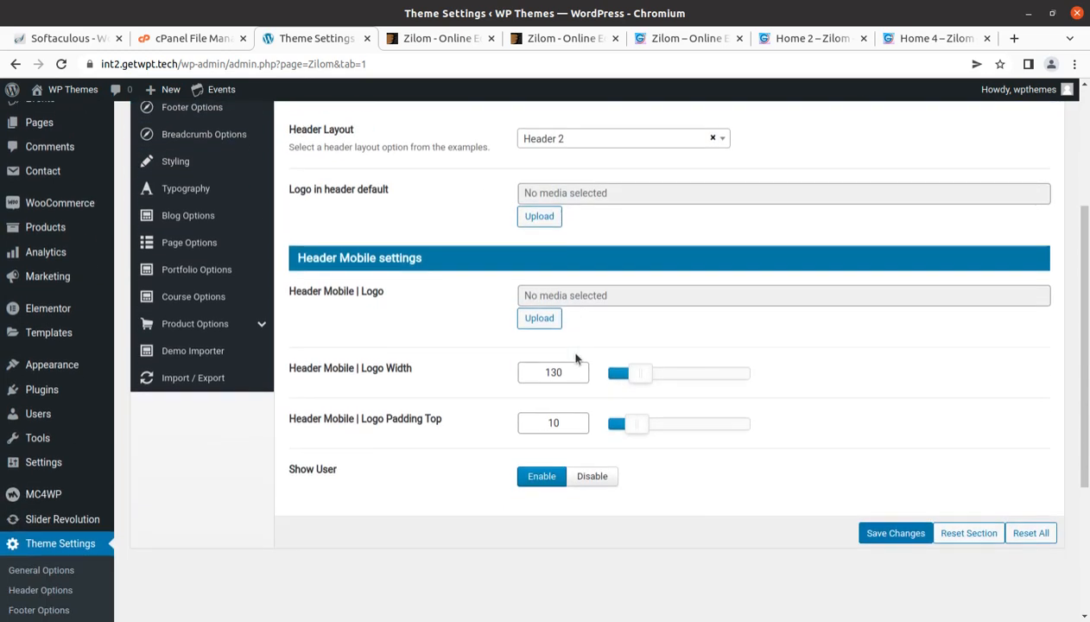
pyautogui.scroll(3, 568, 328)
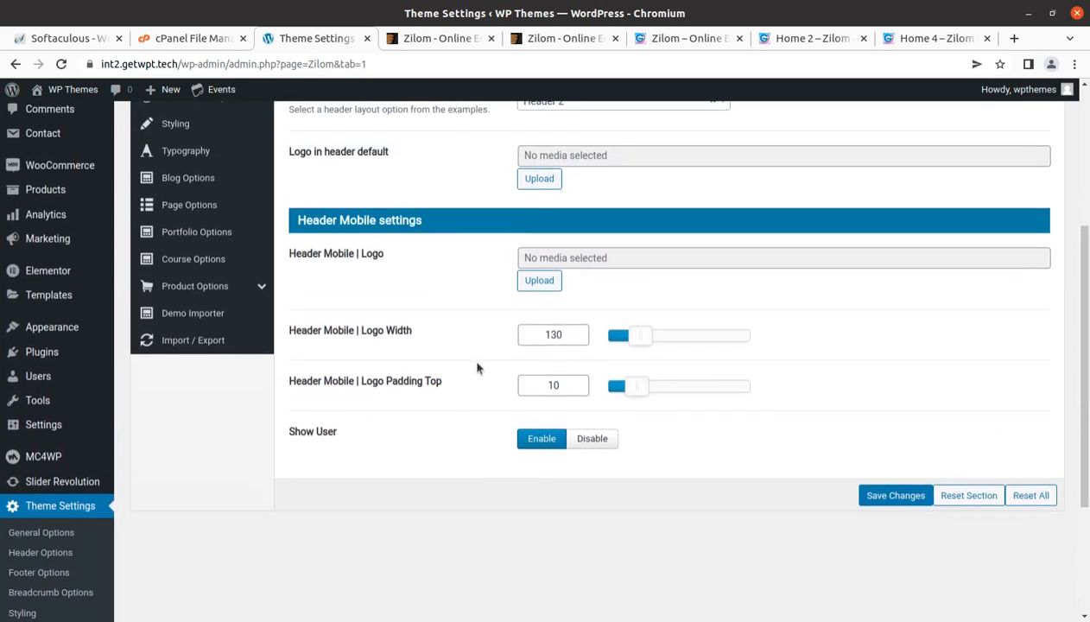
pyautogui.scroll(2, 476, 368)
pyautogui.click(194, 144)
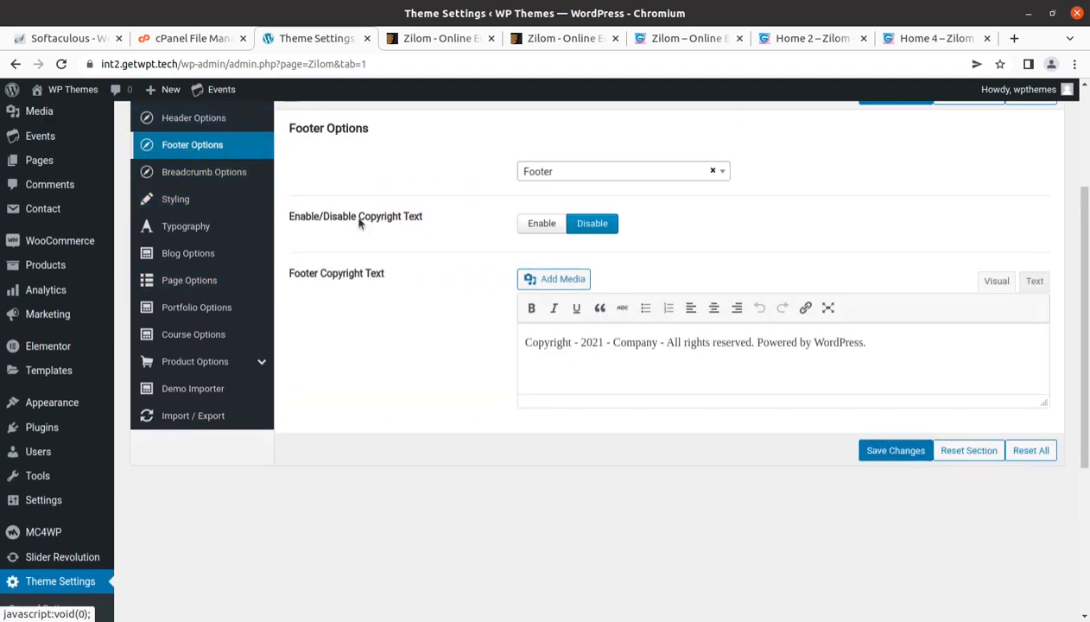
pyautogui.click(172, 171)
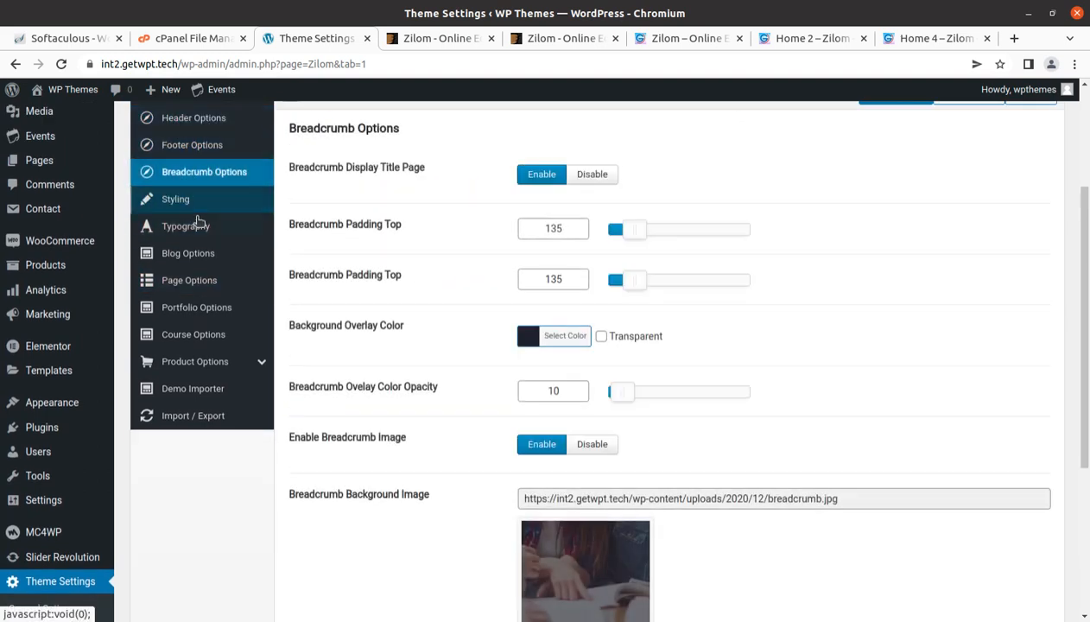
# - Examine the theme's Styling, Typography, Blog, Portfolio and Course Options
pyautogui.click(188, 200)
pyautogui.click(194, 228)
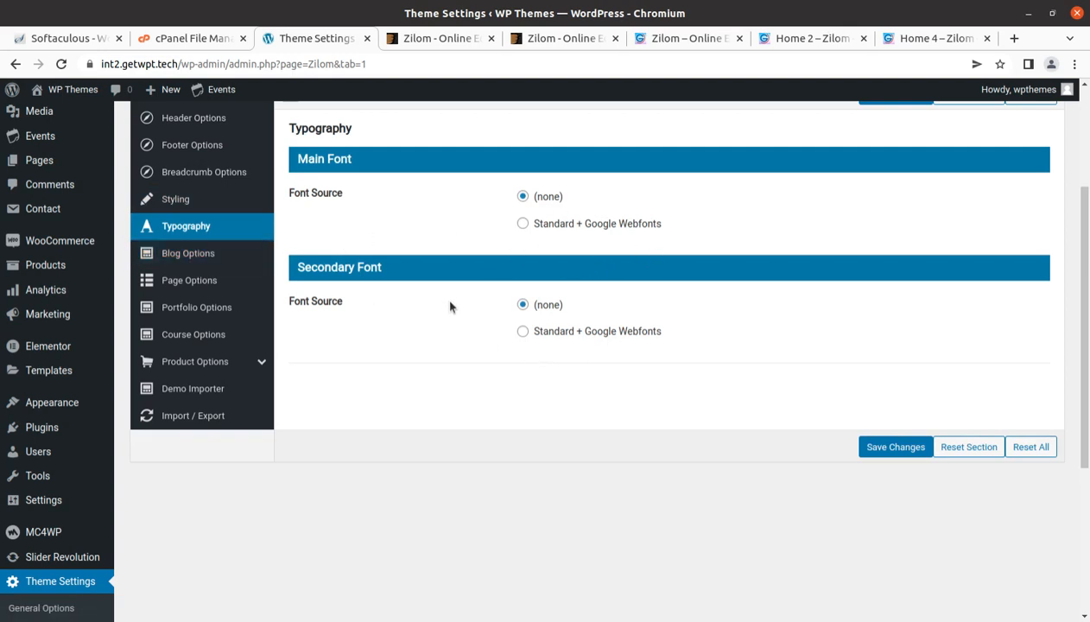
pyautogui.click(220, 253)
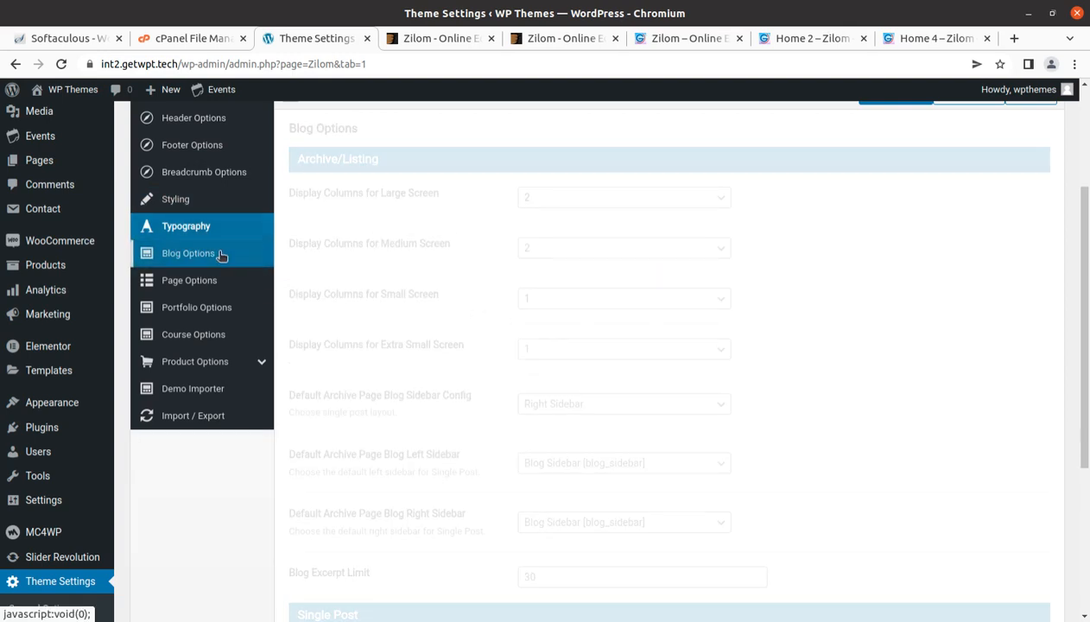
pyautogui.click(198, 309)
pyautogui.click(198, 337)
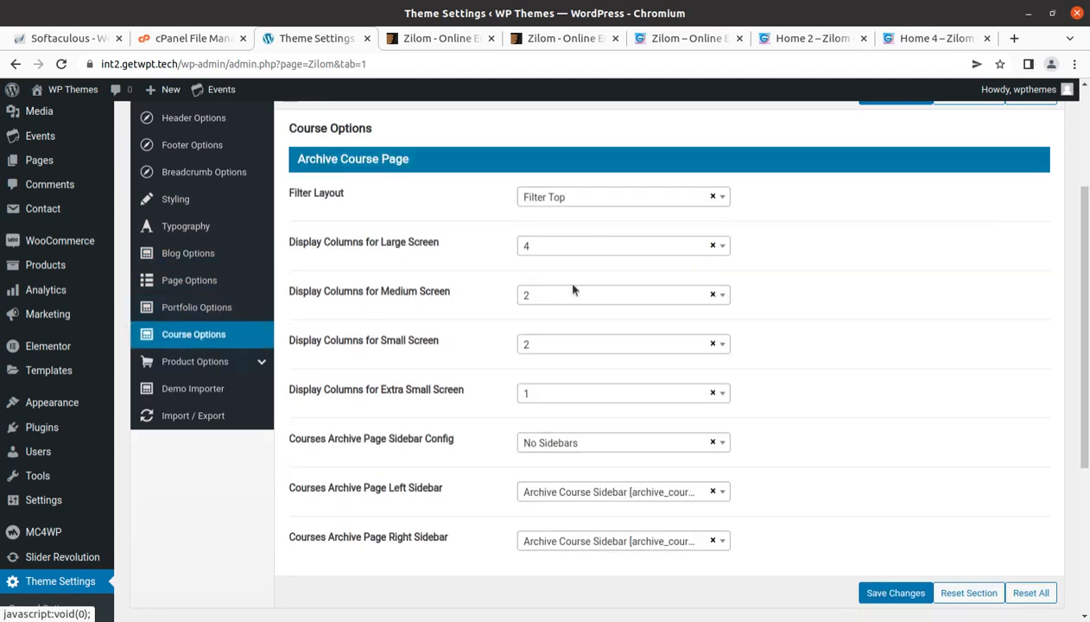
# - Check the theme's Product Options, Demo Importer and Import / Export sections
pyautogui.click(200, 363)
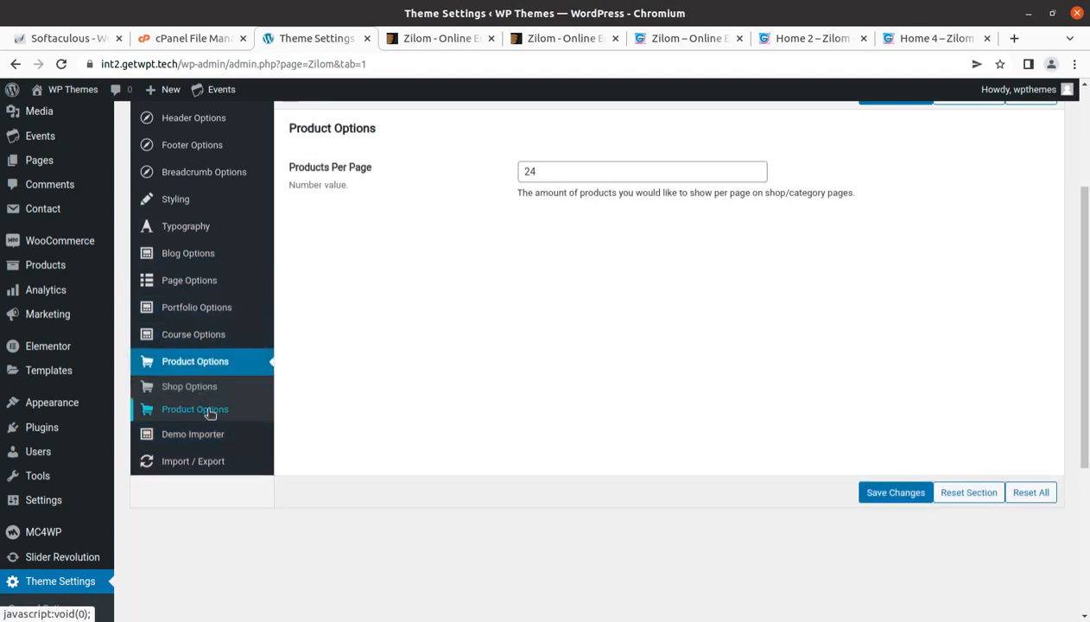
pyautogui.click(181, 435)
pyautogui.click(205, 419)
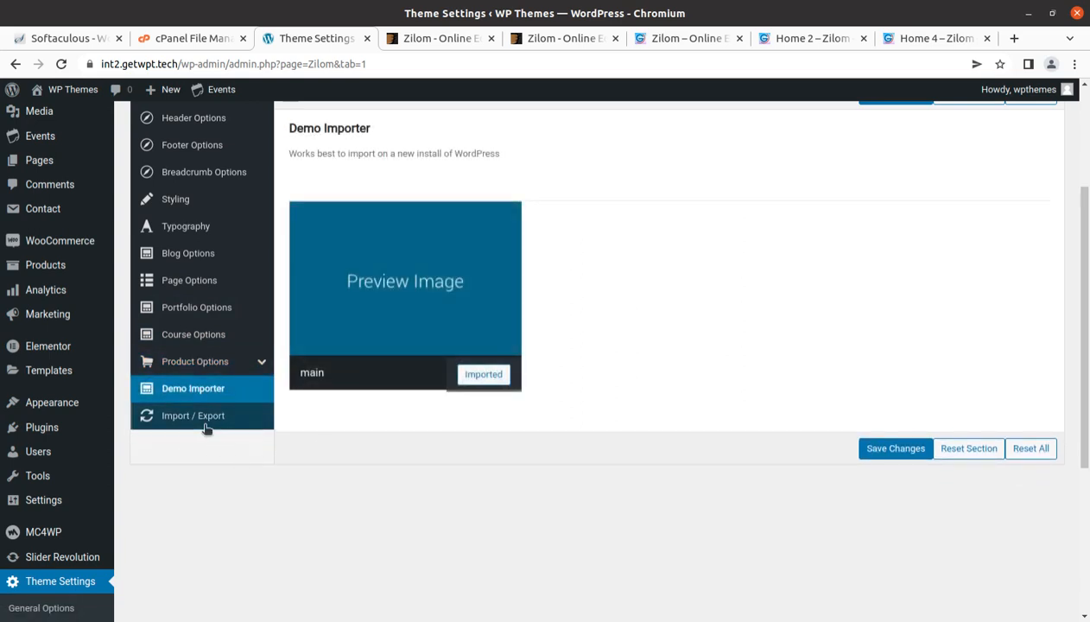
# - Return to the theme's General Options and decline the Redux registration notice
pyautogui.scroll(4, 206, 429)
pyautogui.click(187, 280)
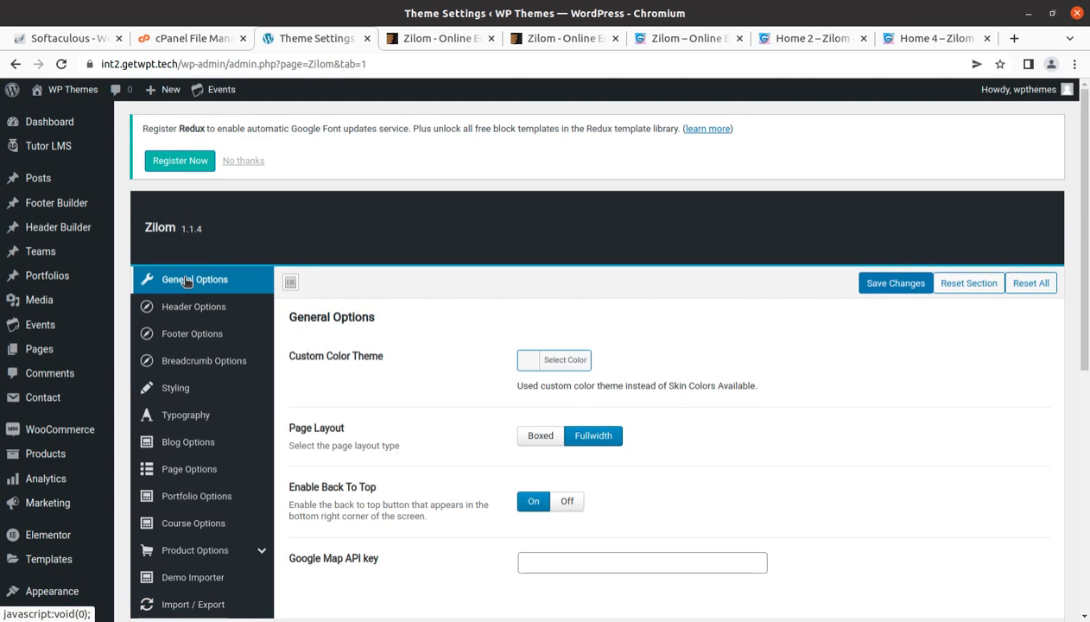
pyautogui.click(247, 161)
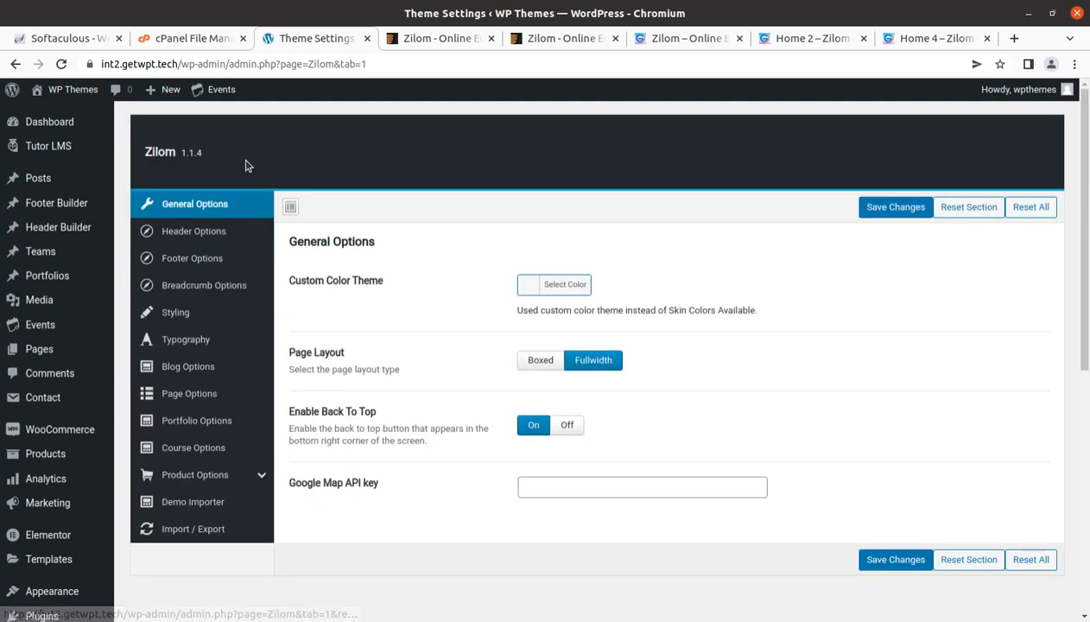
# - Open the live site's homepage in a separate browser tab and look over its header and hero banner
pyautogui.moveTo(67, 97)
pyautogui.middleClick(58, 115)
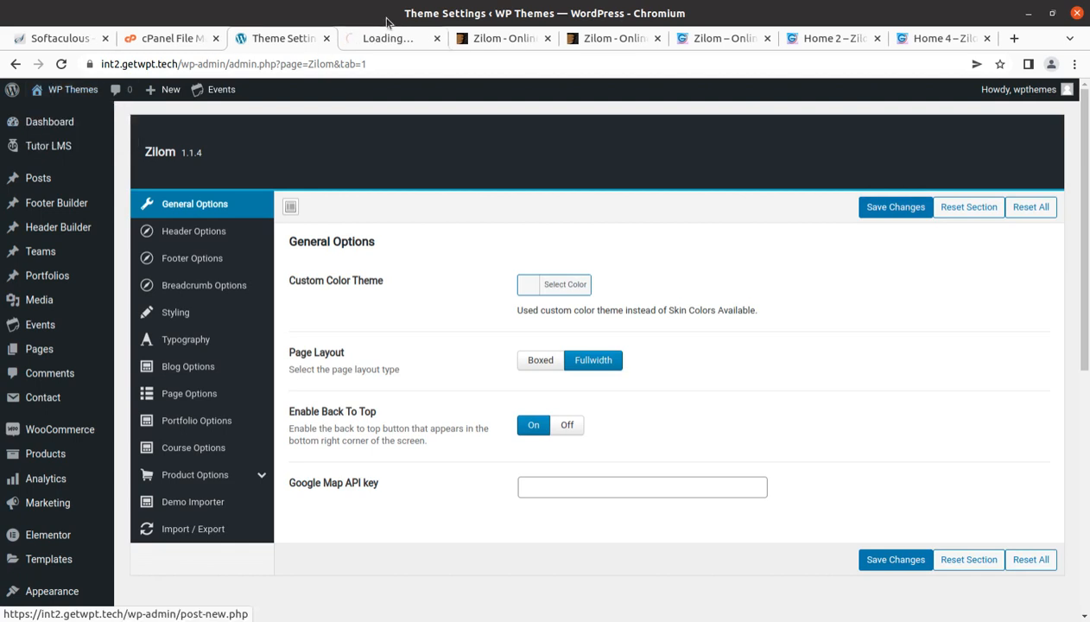
pyautogui.click(389, 38)
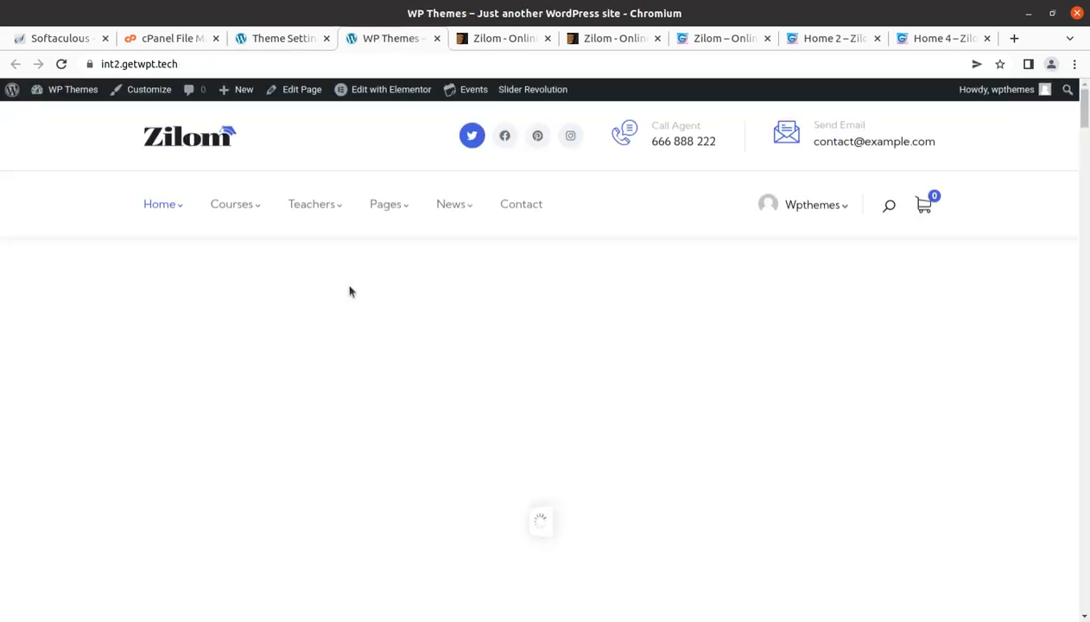
pyautogui.scroll(-1, 605, 256)
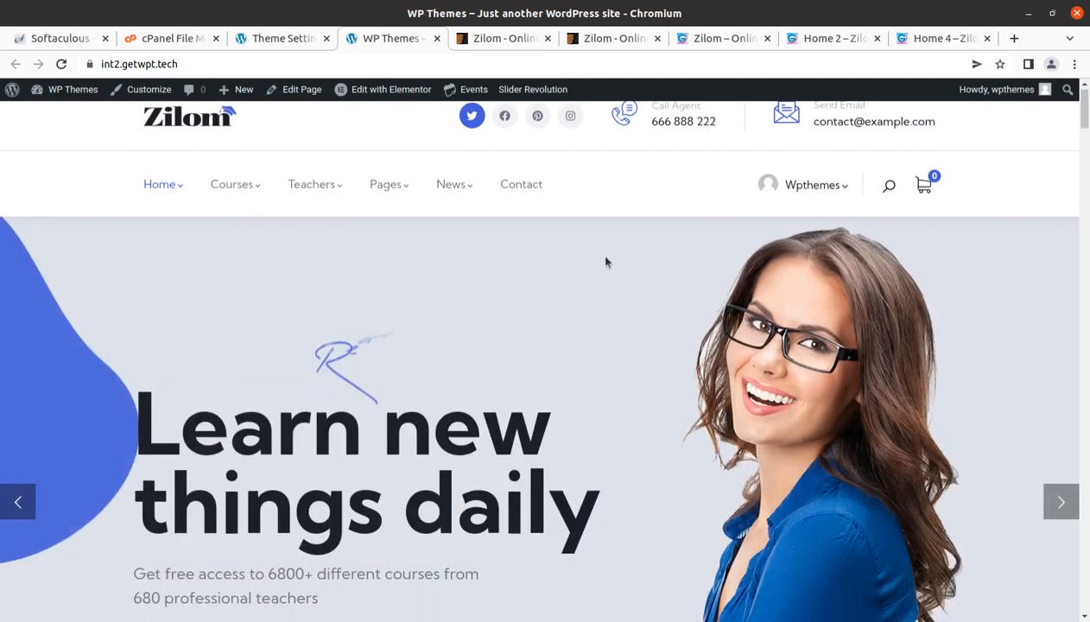
pyautogui.scroll(-1, 605, 262)
pyautogui.scroll(2, 577, 316)
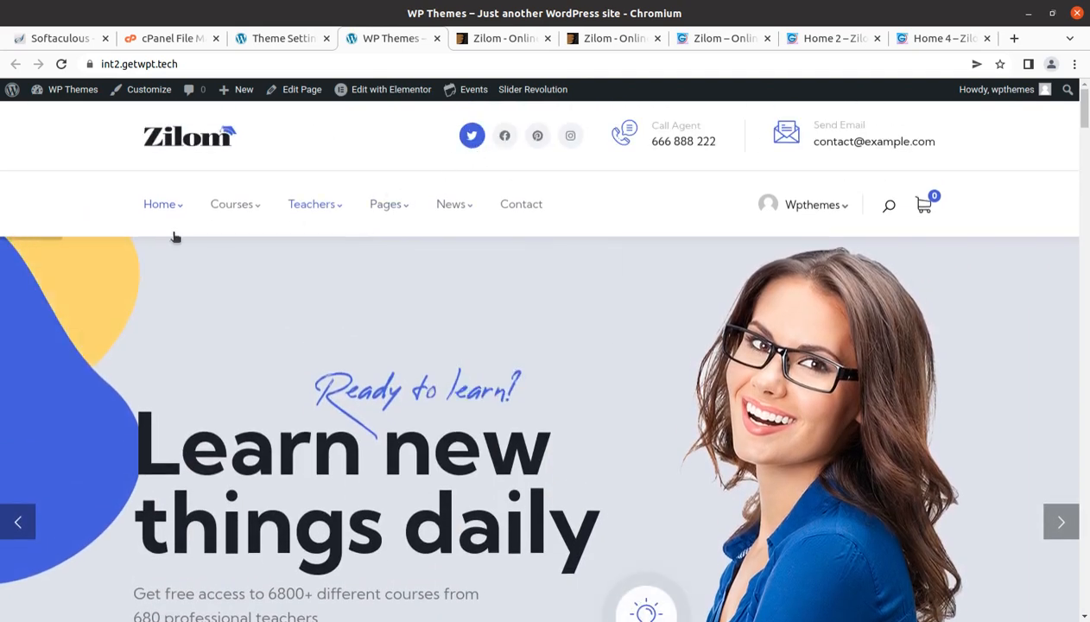
# - View the Home 2 demo homepage and open the Home 3 variant
pyautogui.moveTo(165, 231)
pyautogui.click(171, 300)
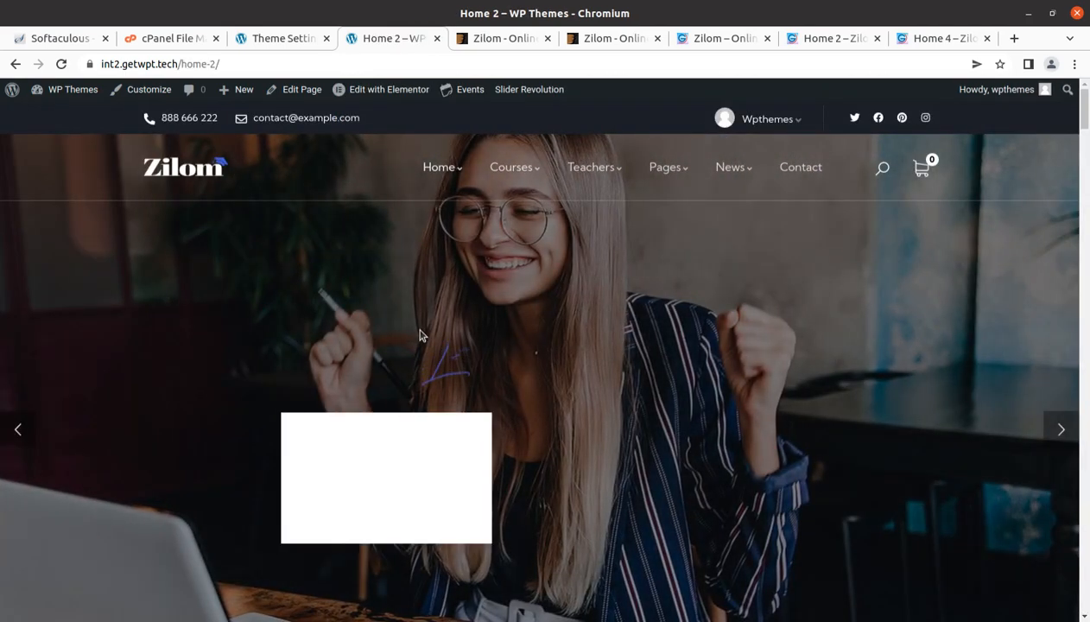
pyautogui.moveTo(440, 168)
pyautogui.click(465, 297)
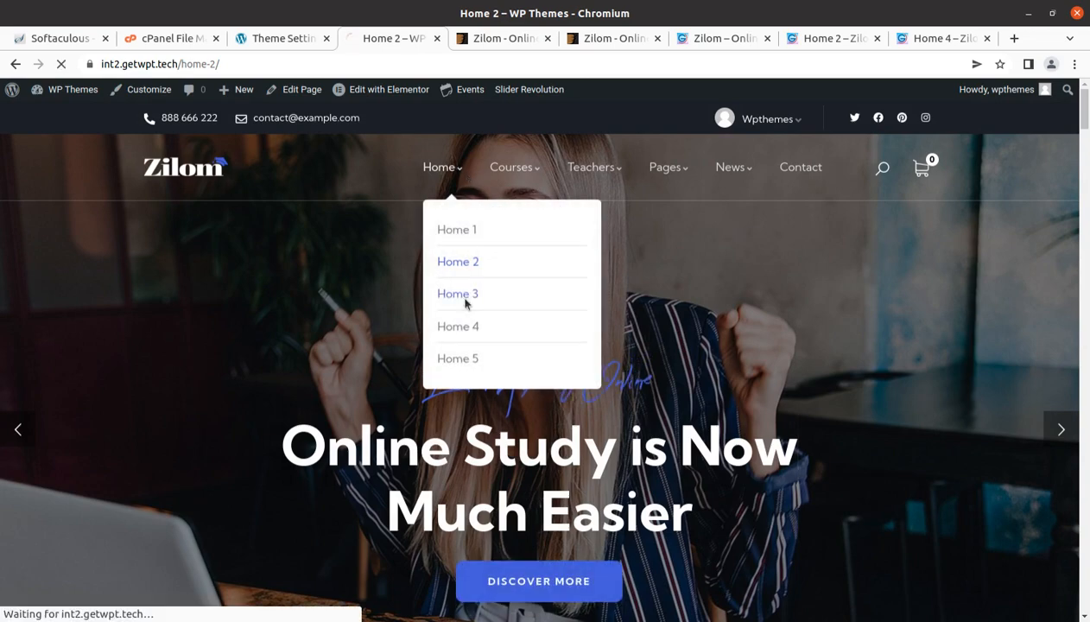